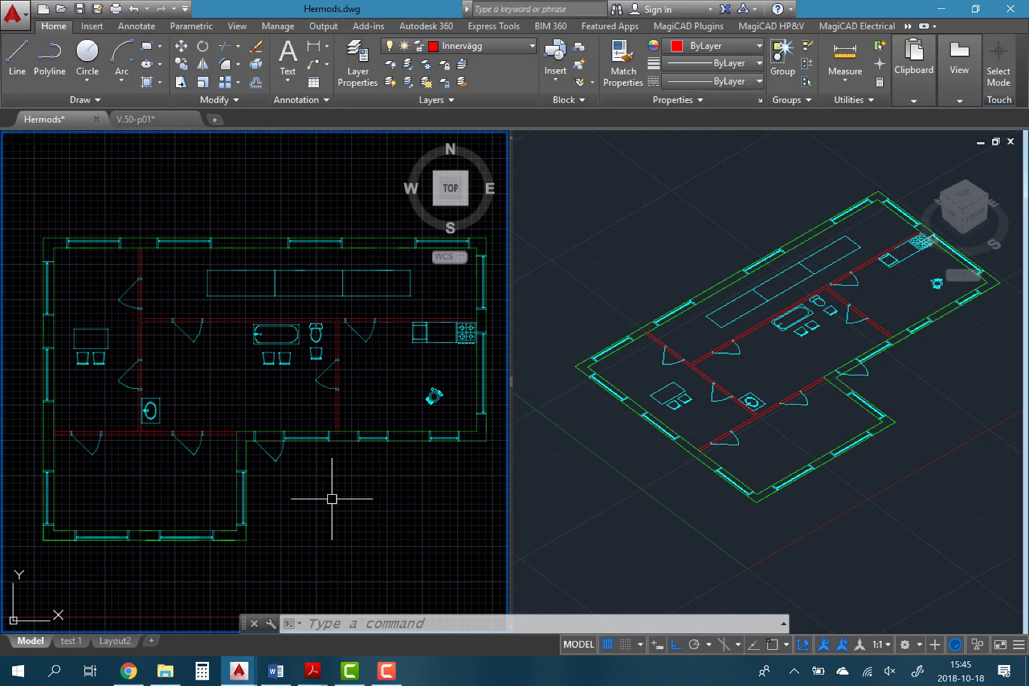
Create the new layers Innervägg 3D and Yttervägg 3D in Layer Properties.
click(357, 64)
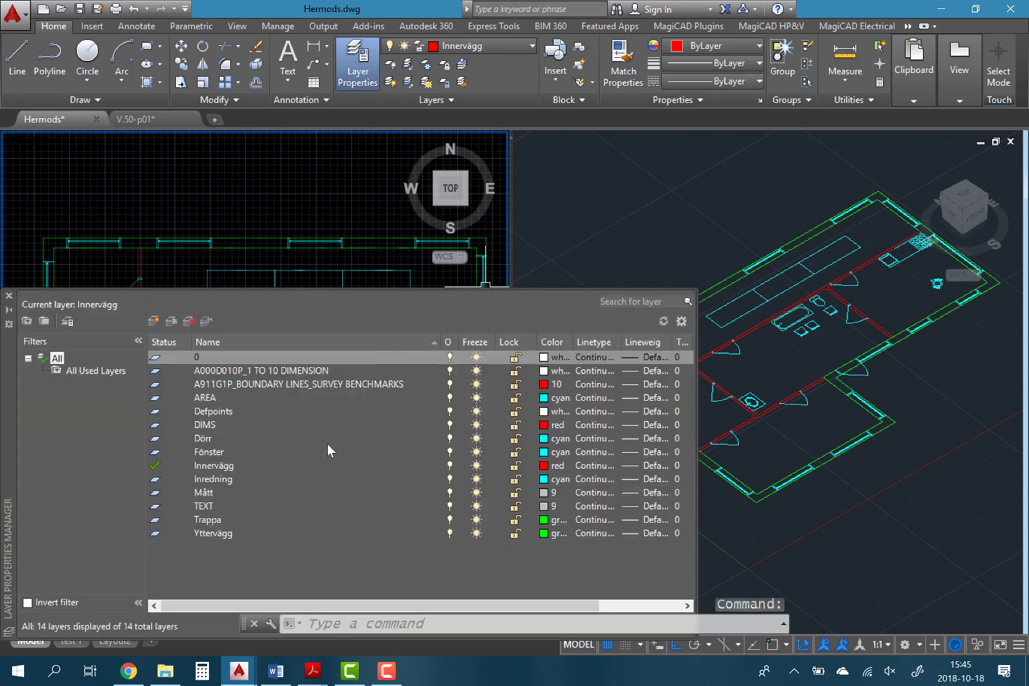
click(223, 466)
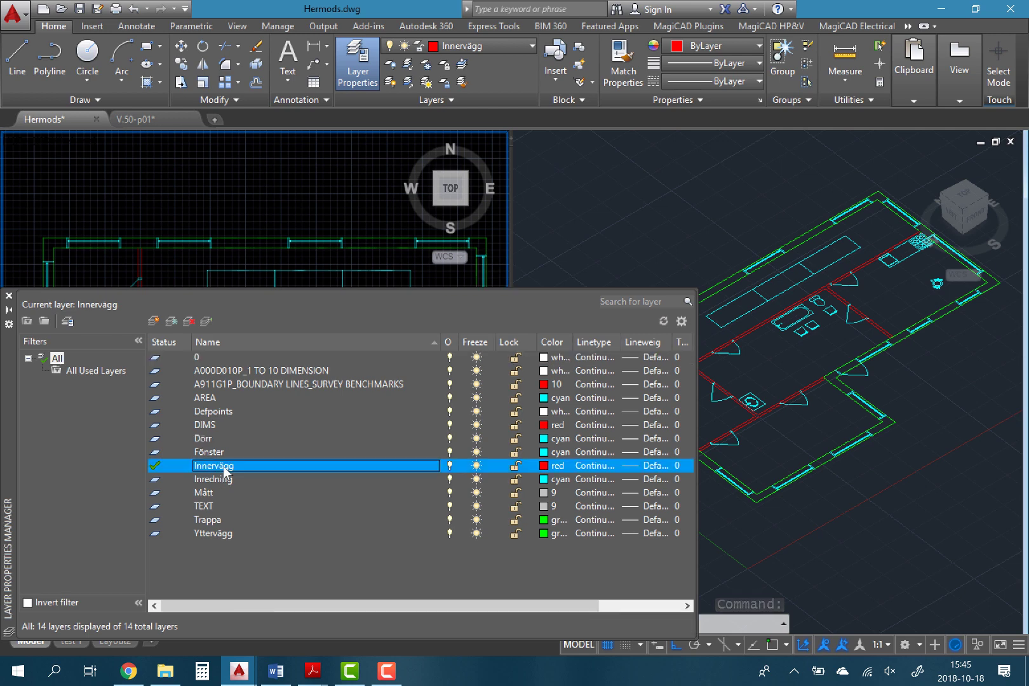
click(154, 323)
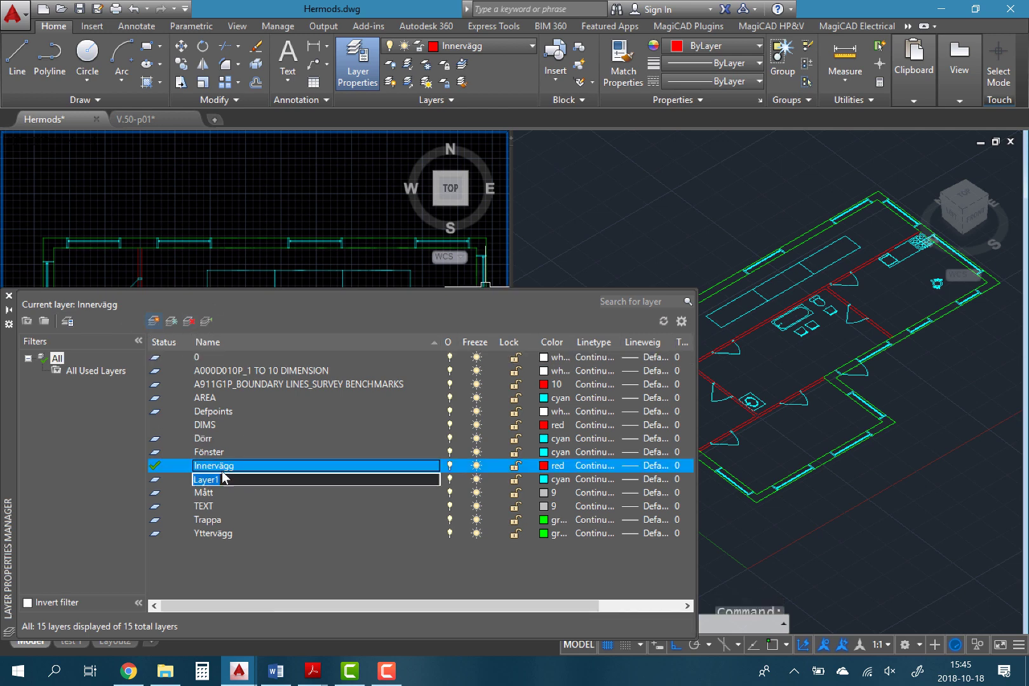
text(Innervä)
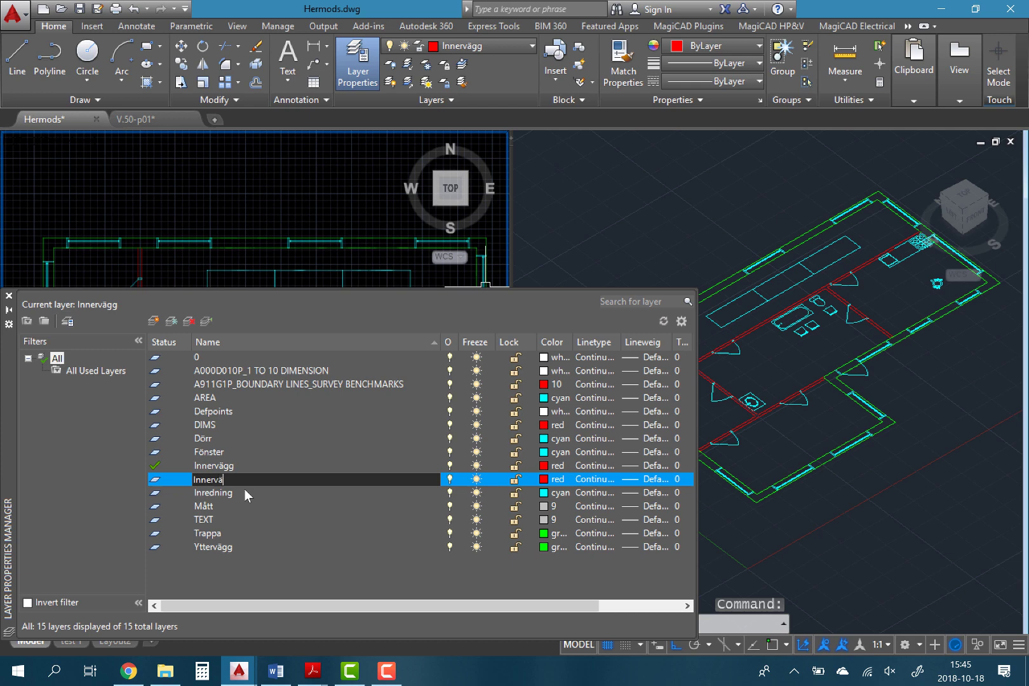
text(gg 3D)
key(Return)
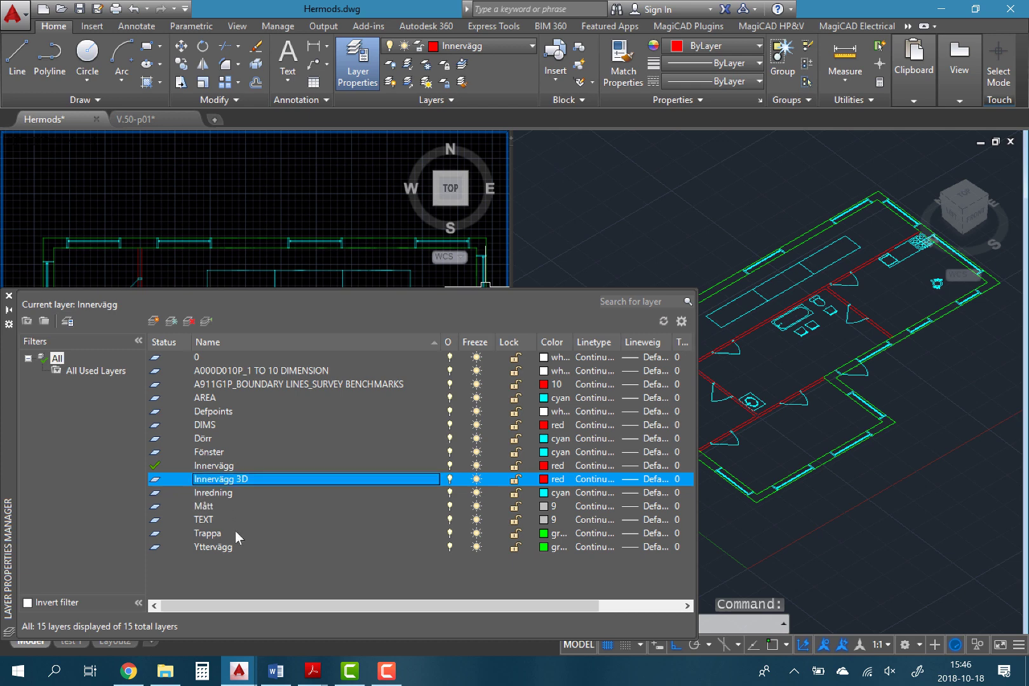
click(211, 549)
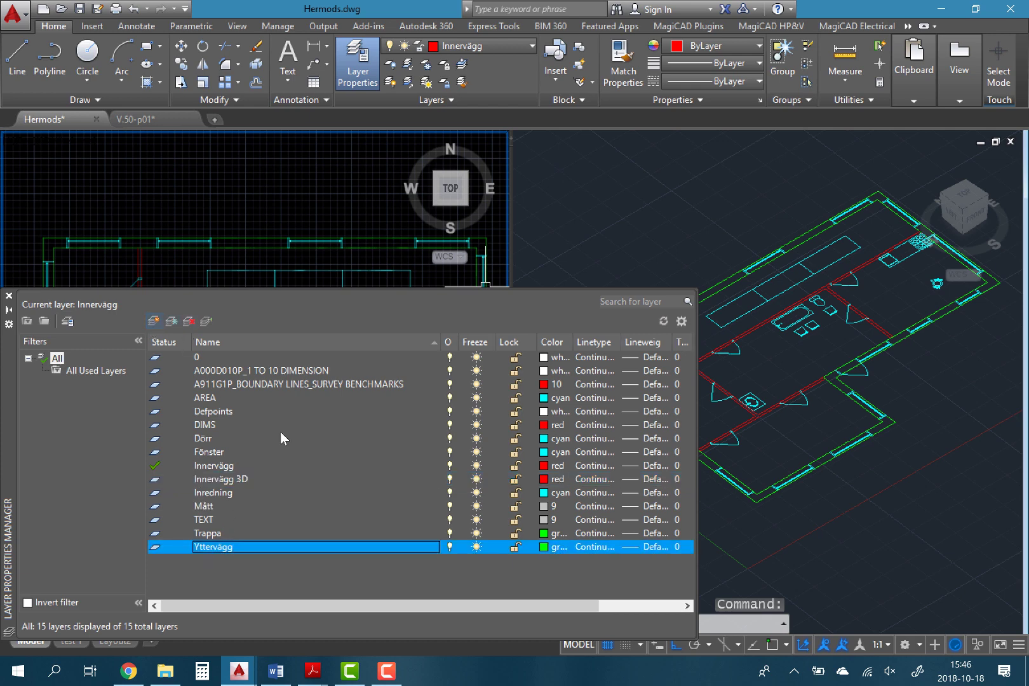
key(alt+n)
text(Ytterväg)
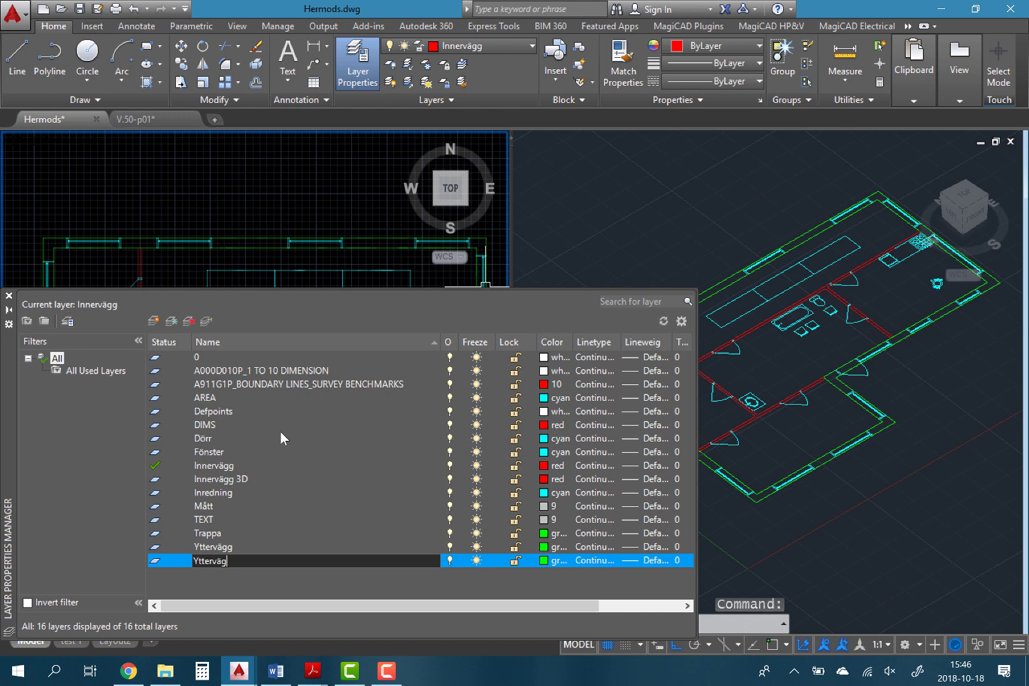
text(g 3D)
key(Return)
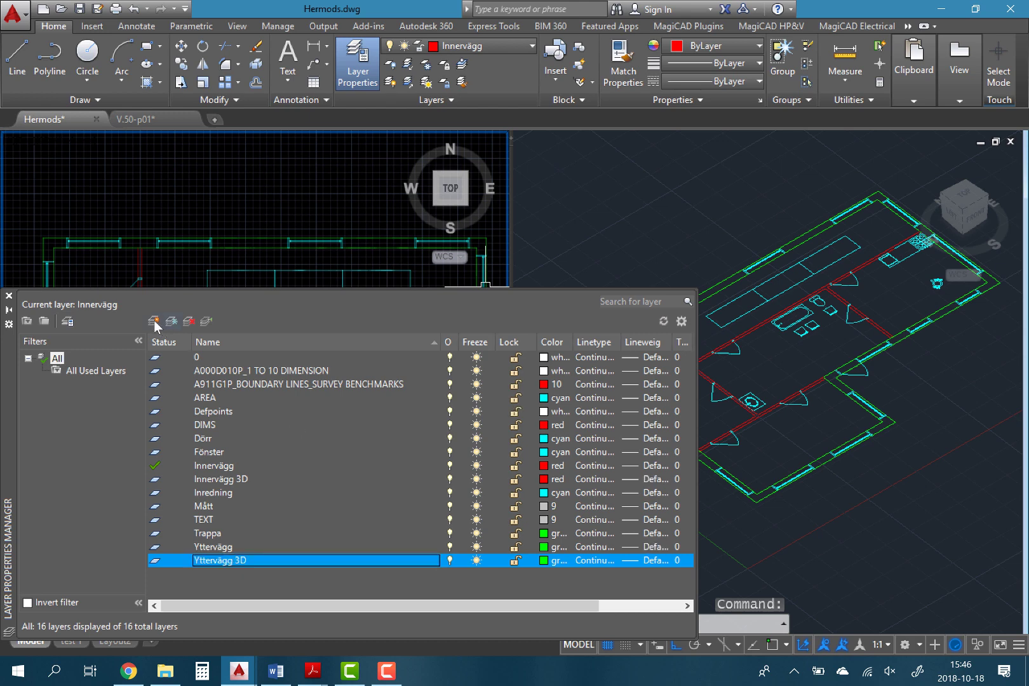
Add the TAK 3D layer and make Innervägg 3D the current layer.
click(155, 323)
text(TAK 3)
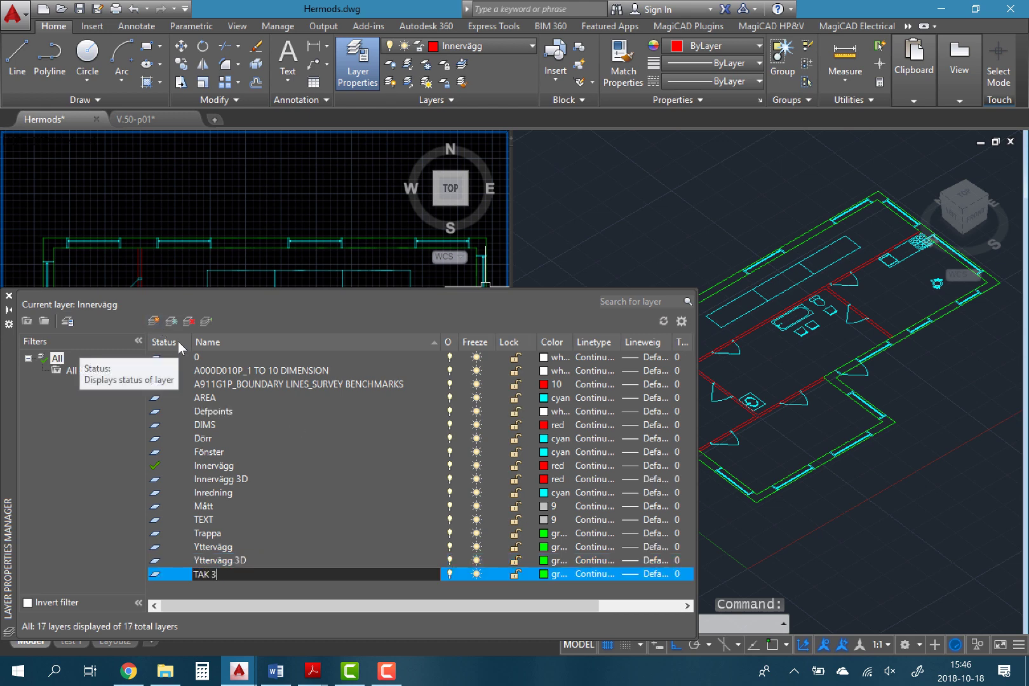
text(D)
key(Return)
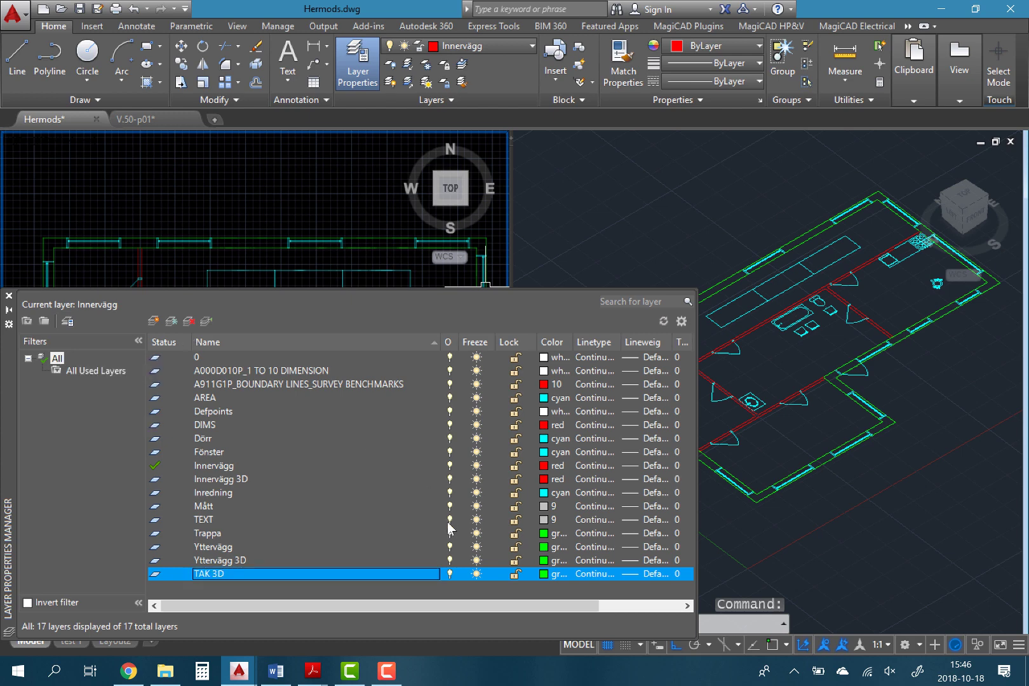
double_click(233, 477)
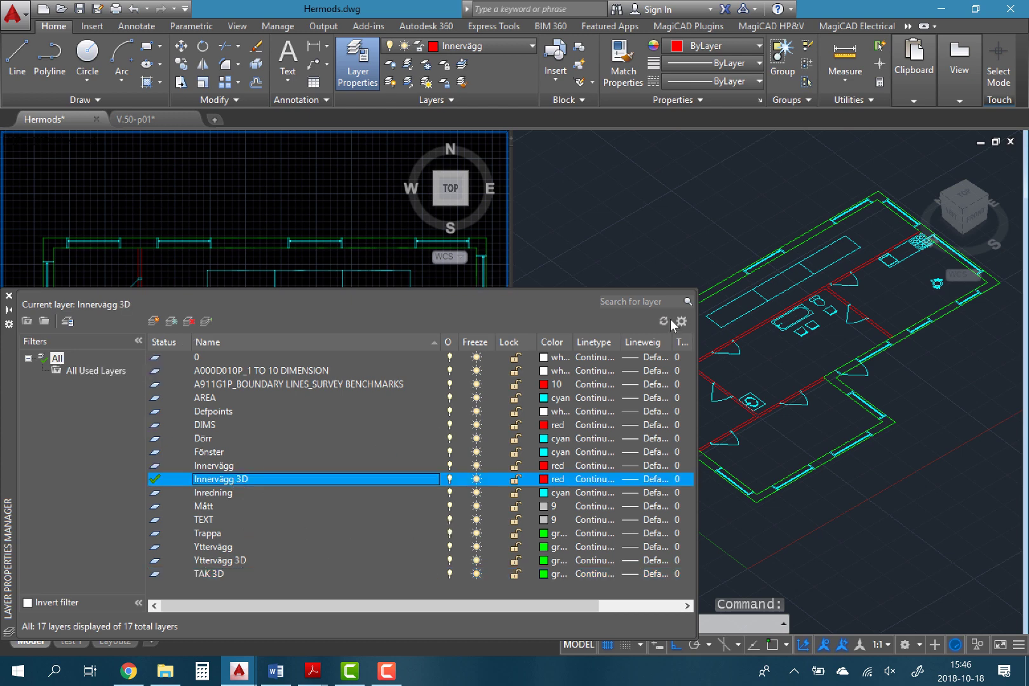
click(9, 296)
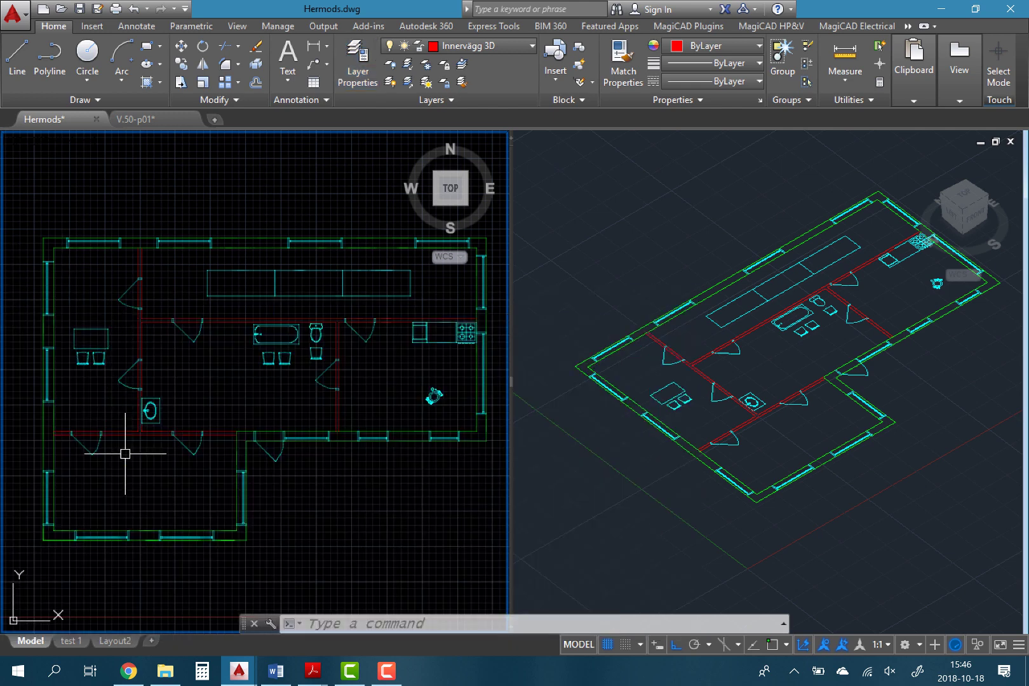
With Osnap on, box the first two interior walls 2500 high from the plan lines.
text(box)
key(Return)
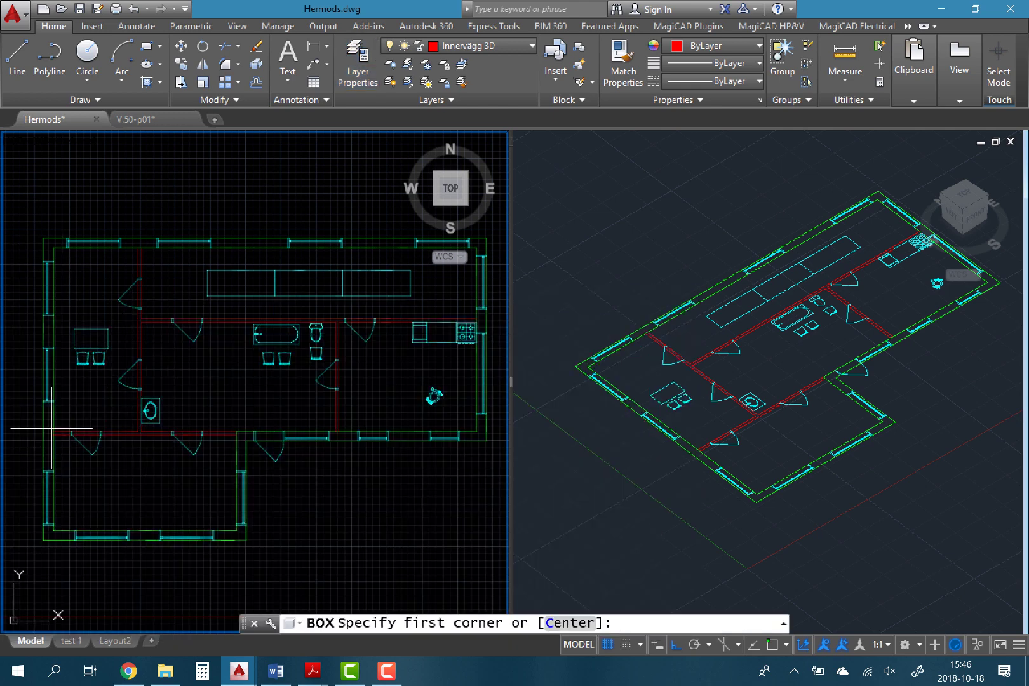
scroll(50, 429, up, 5)
key(F3)
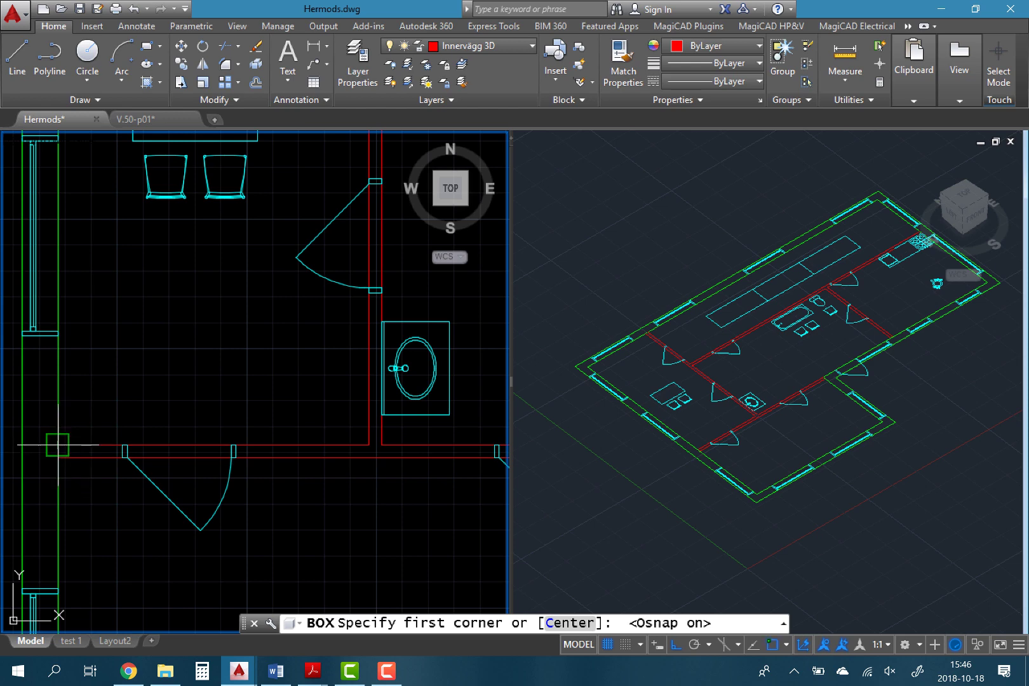
click(57, 445)
scroll(57, 444, down, 5)
scroll(294, 470, up, 5)
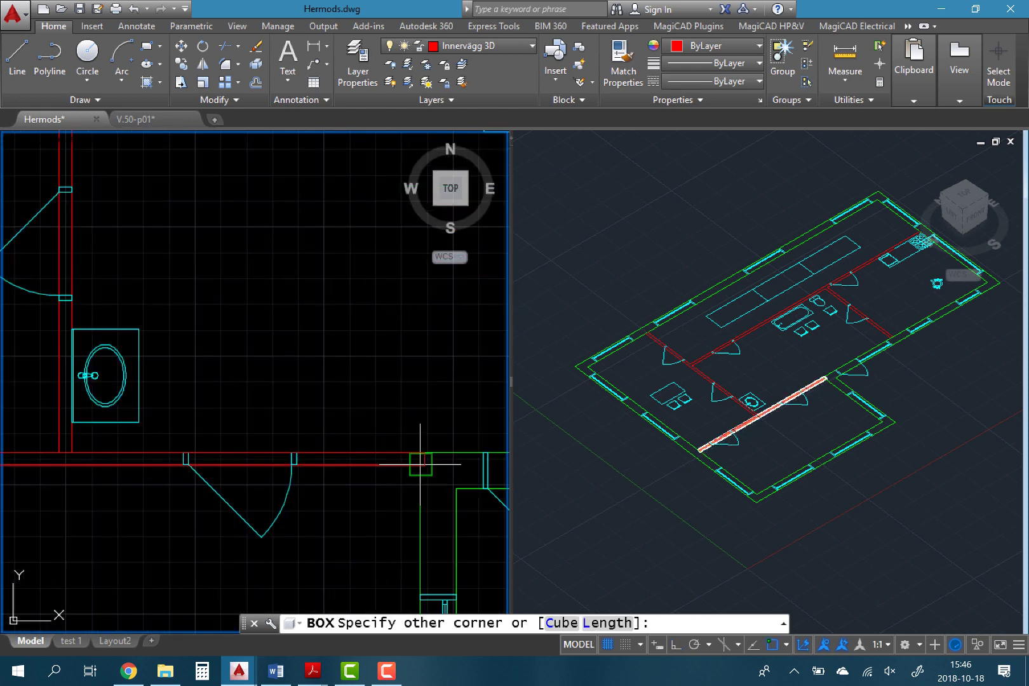
click(420, 463)
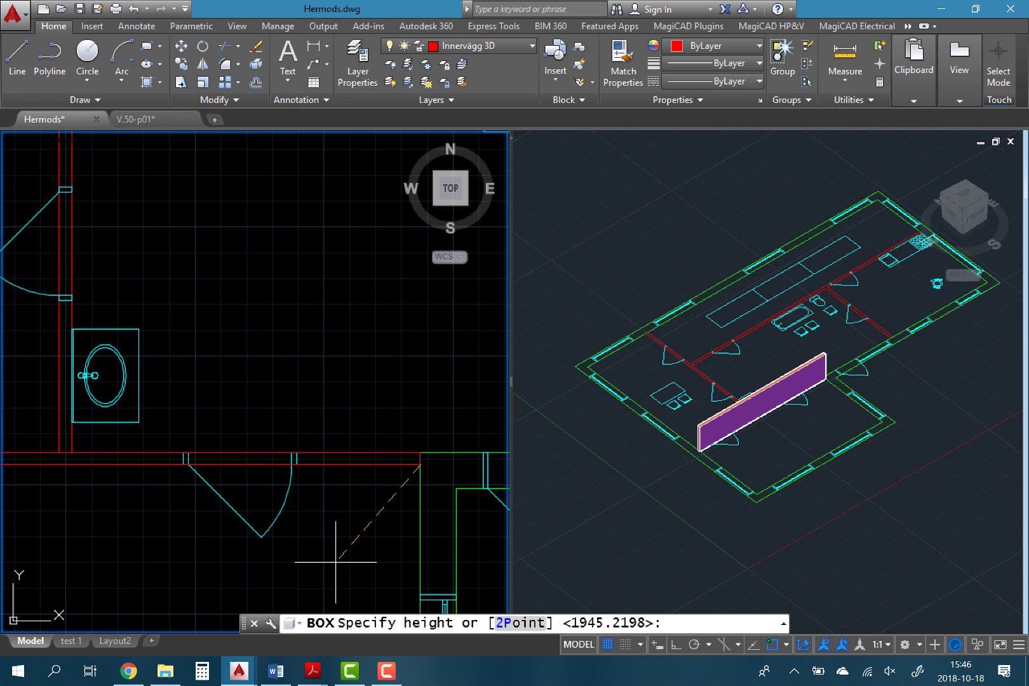
text(2500)
key(Return)
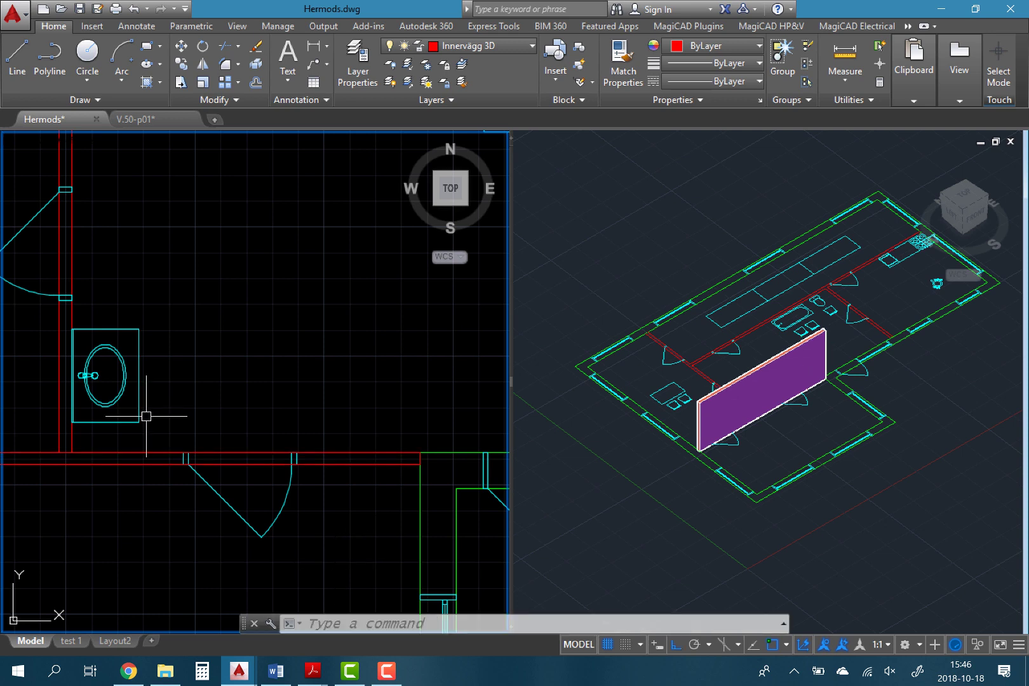
key(Return)
click(76, 422)
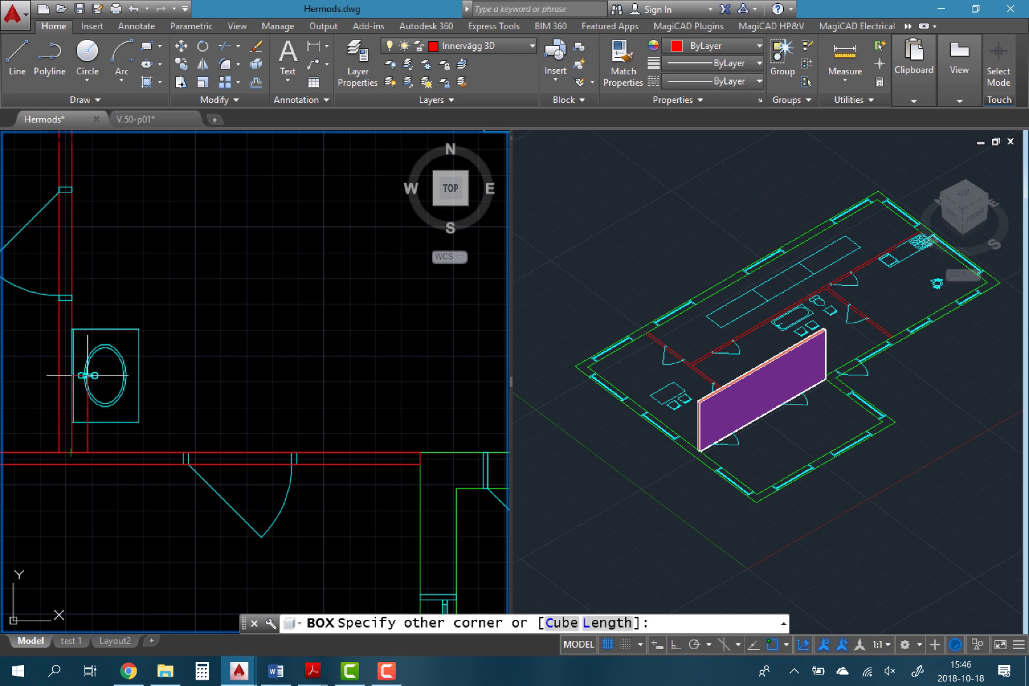
scroll(95, 393, down, 3)
scroll(219, 521, up, 2)
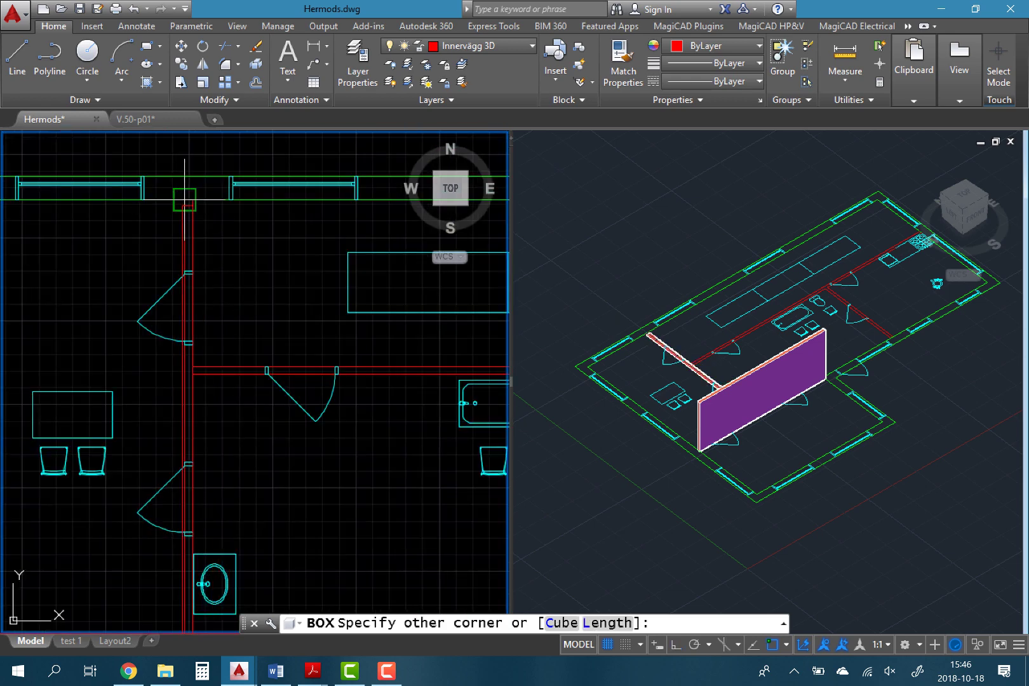
click(271, 301)
key(Return)
Box the third wall near the kitchen and the fourth to the outer wall, both 2500 high.
scroll(216, 335, up, 2)
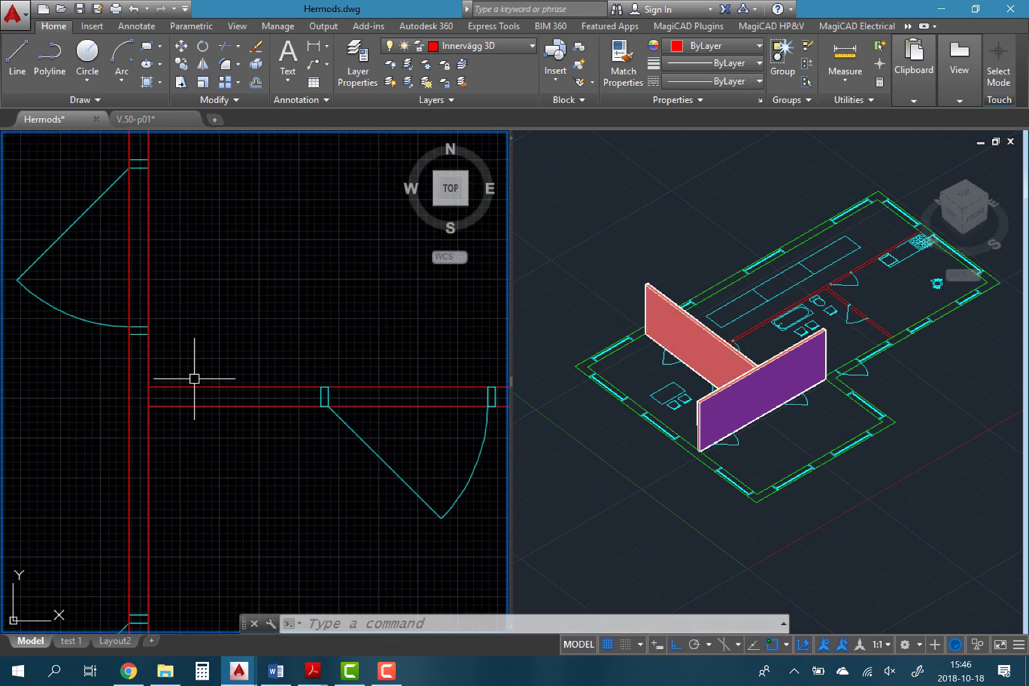
key(Return)
click(165, 409)
scroll(165, 408, down, 3)
middle_drag(381, 416, 95, 407)
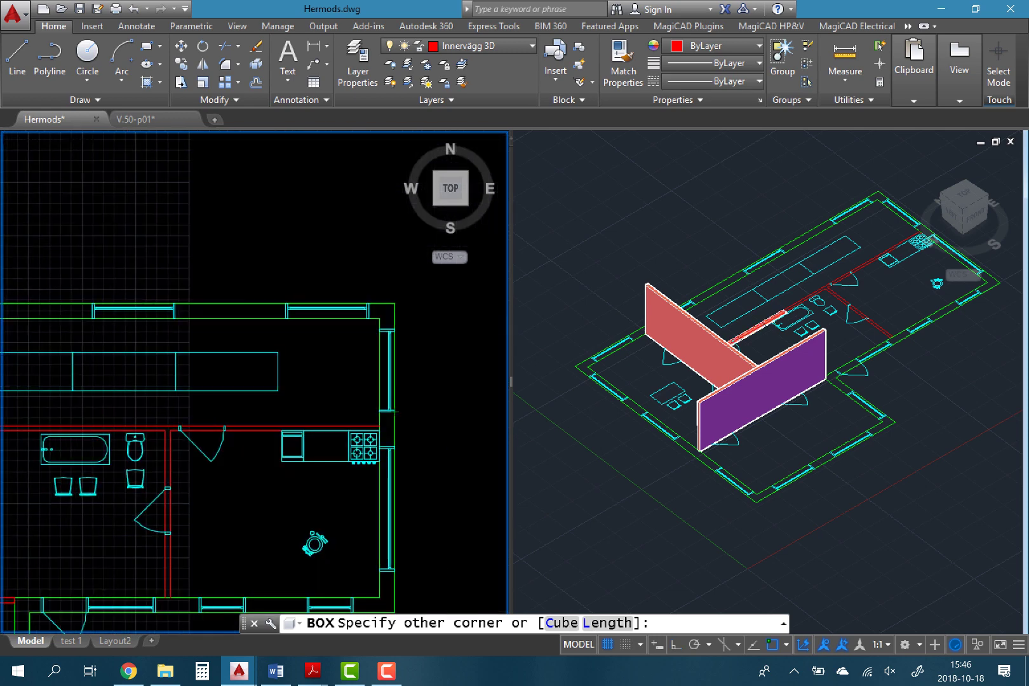
scroll(384, 446, up, 2)
scroll(384, 446, up, 1)
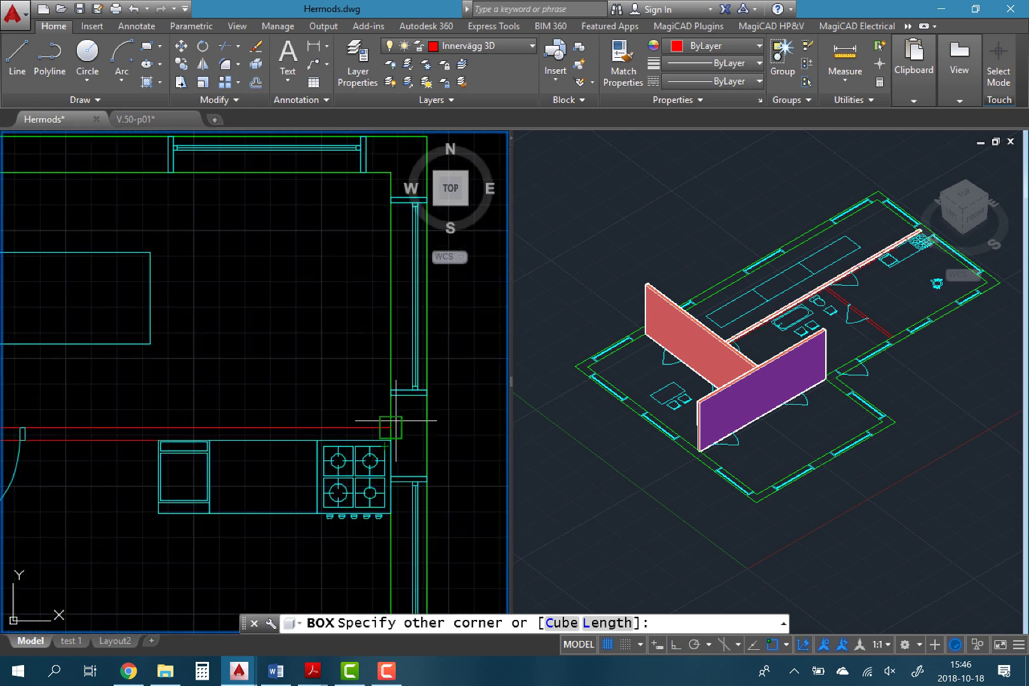
click(391, 440)
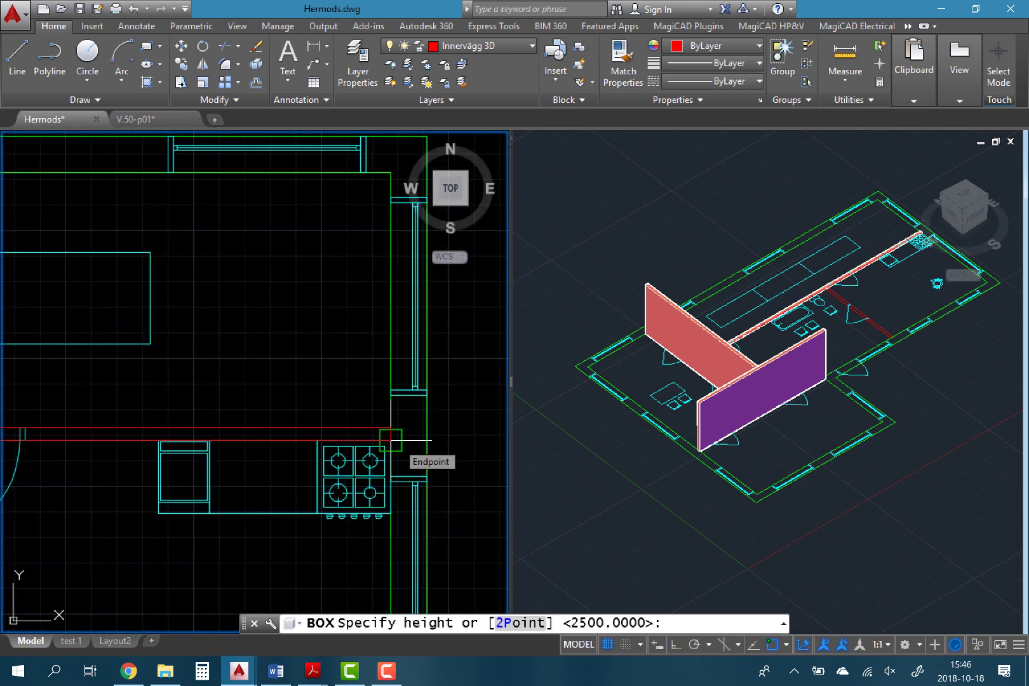
key(Return)
scroll(317, 351, down, 2)
scroll(370, 308, up, 2)
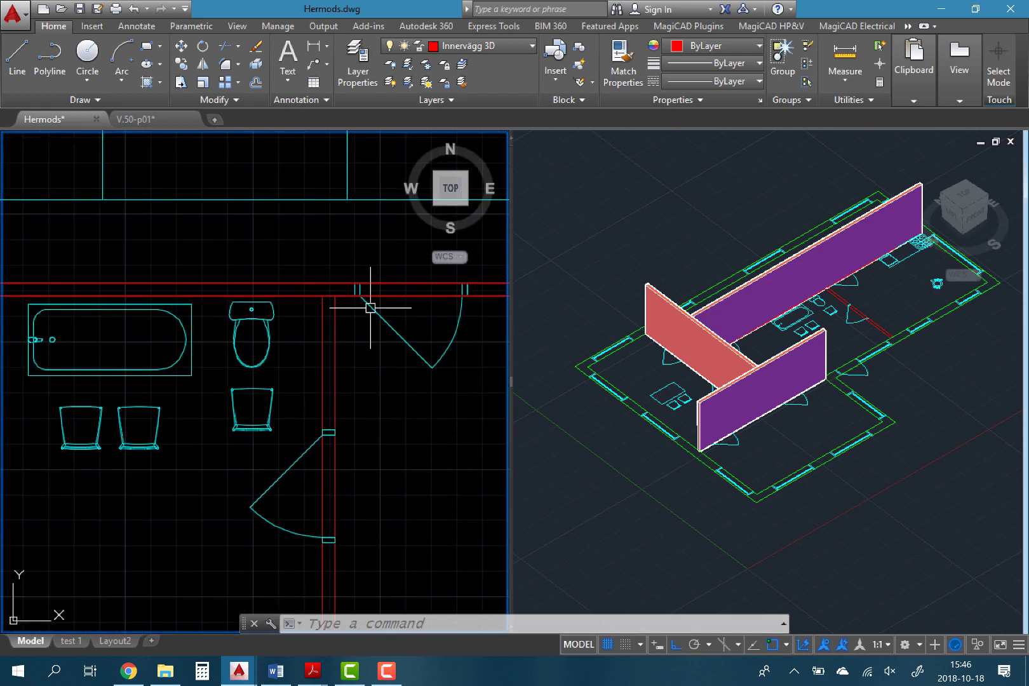
key(Return)
click(322, 296)
scroll(374, 415, down, 2)
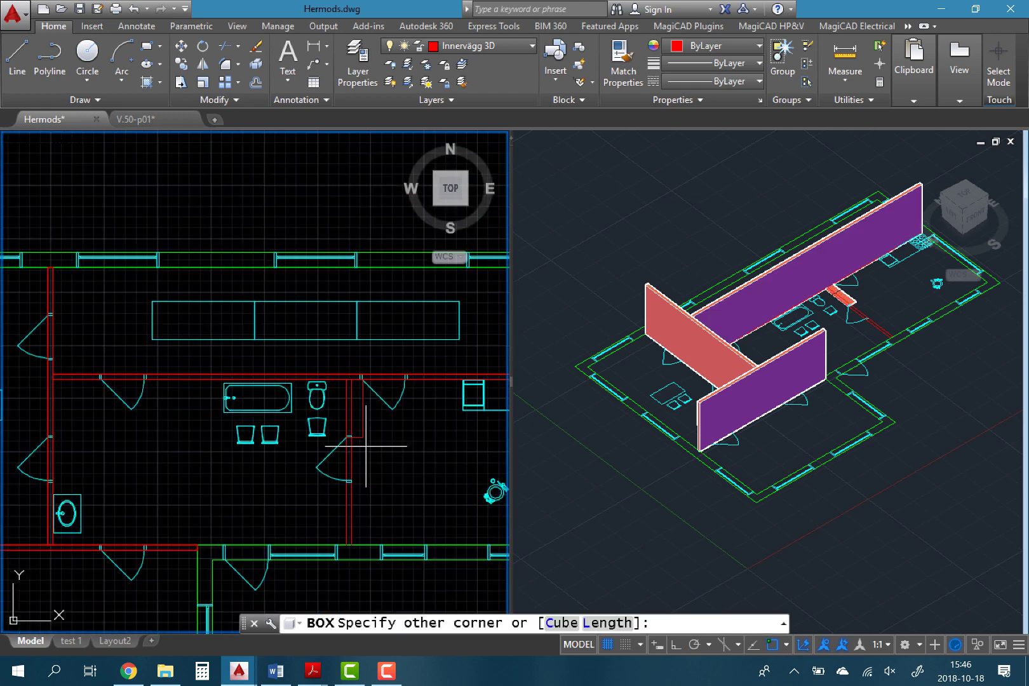
scroll(341, 496, up, 3)
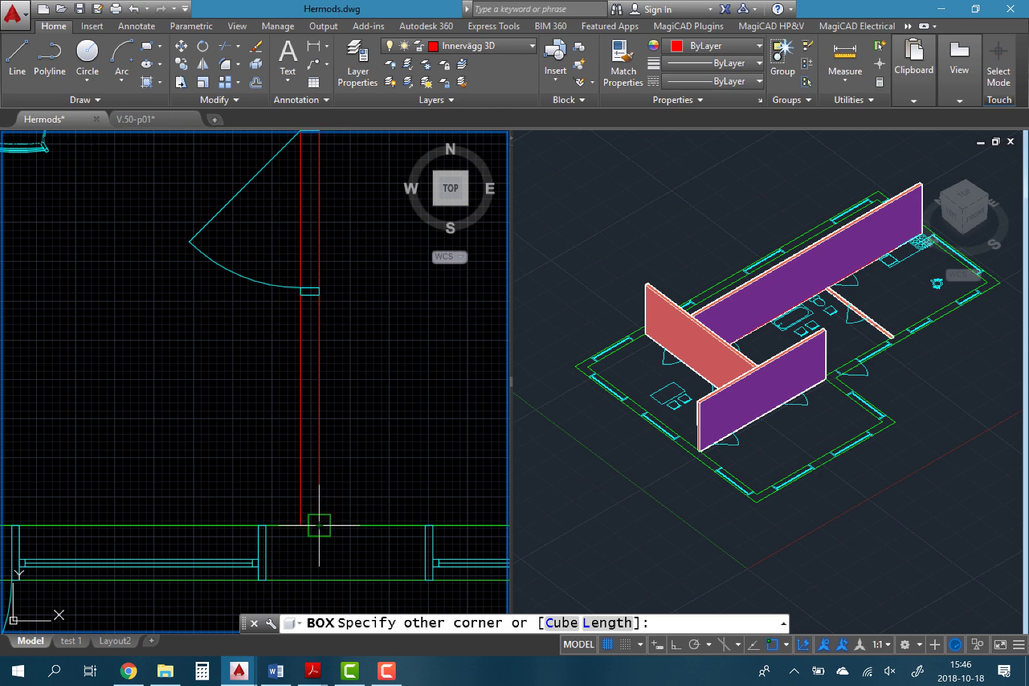
click(319, 526)
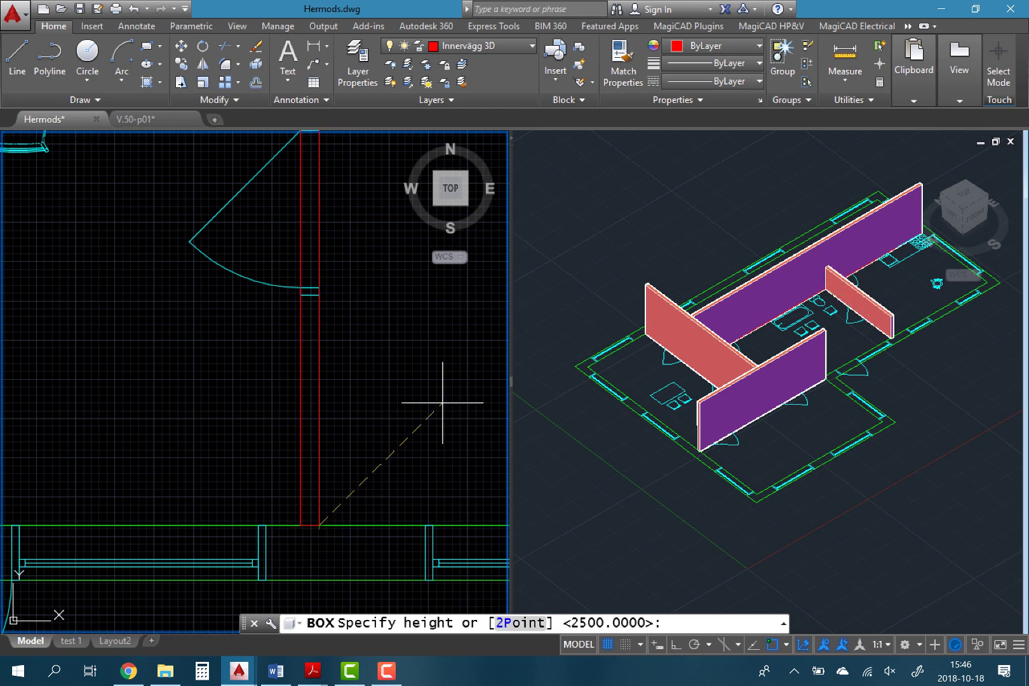
key(Return)
scroll(335, 387, down, 2)
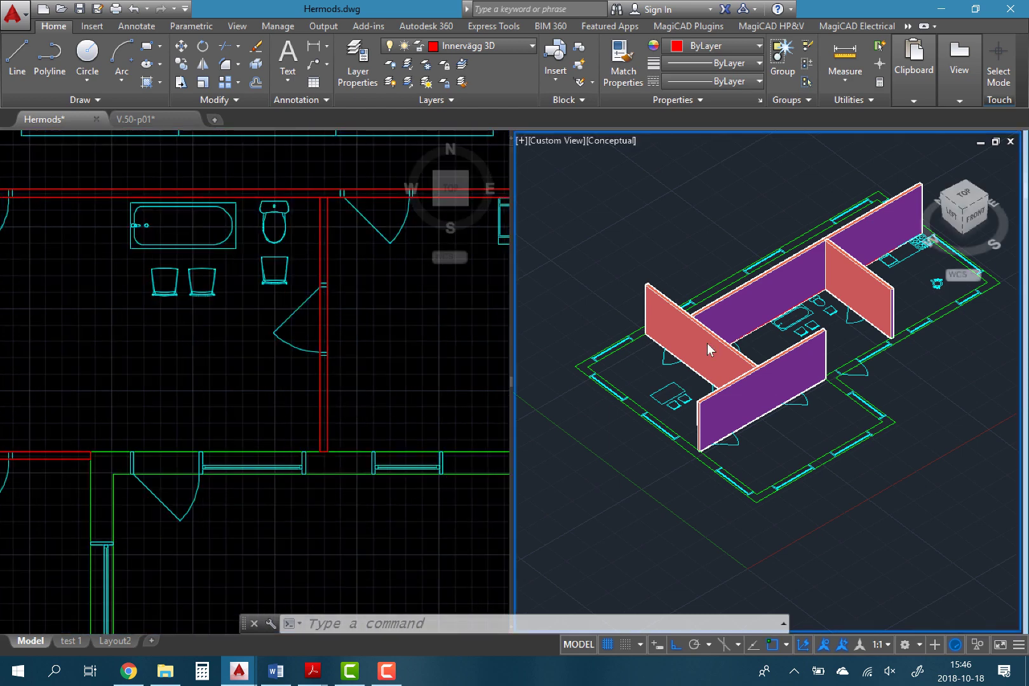
Union the four interior wall boxes into one solid, then zoom out to the whole plan.
mouse_move(708, 349)
shift+middle_down()
mouse_move(777, 305)
mouse_move(755, 389)
shift+middle_up()
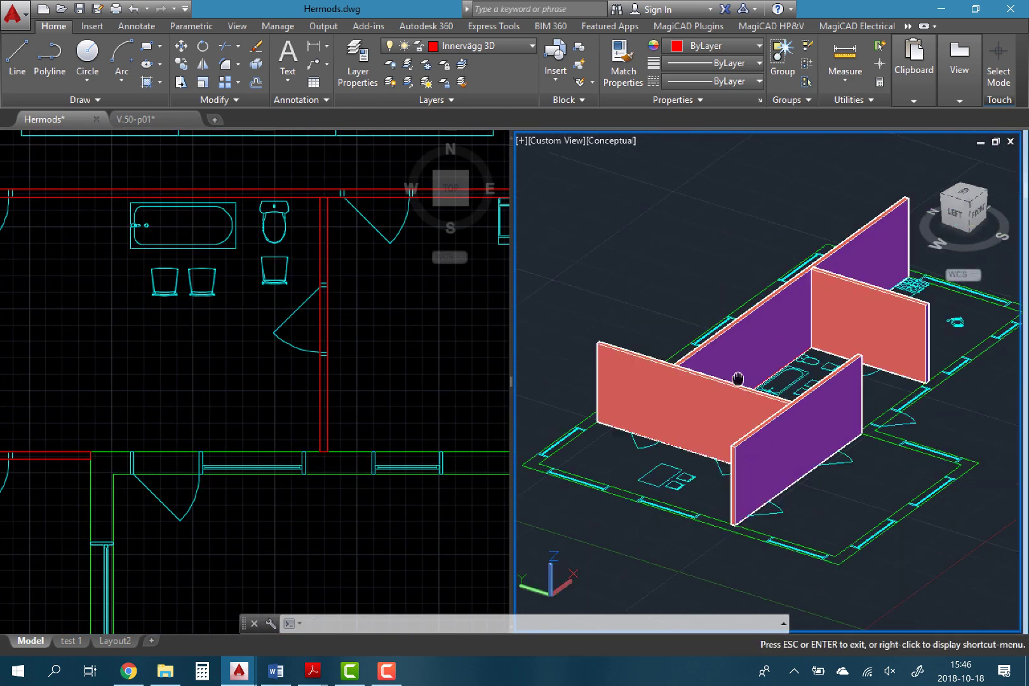
scroll(755, 388, up, 2)
scroll(768, 404, up, 2)
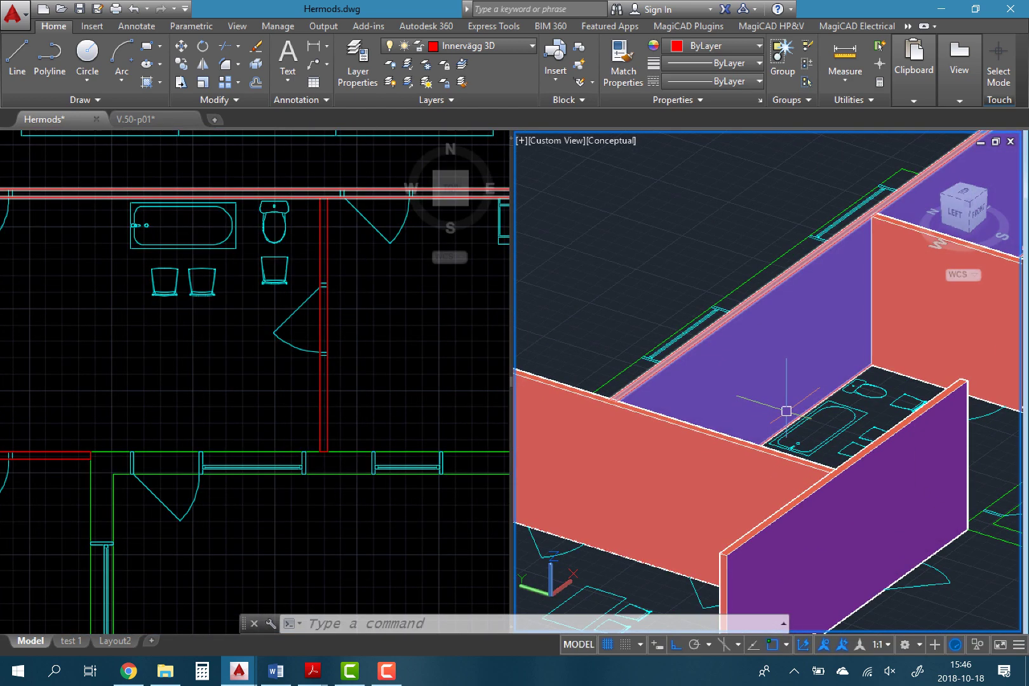
text(uni)
key(Return)
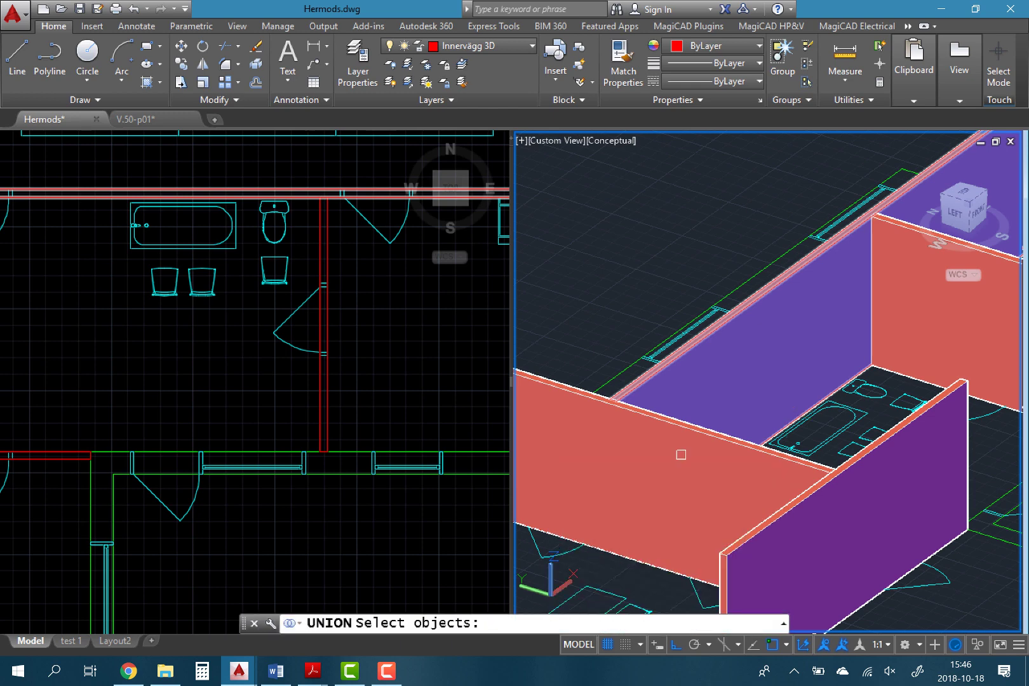
click(679, 456)
click(717, 373)
click(908, 333)
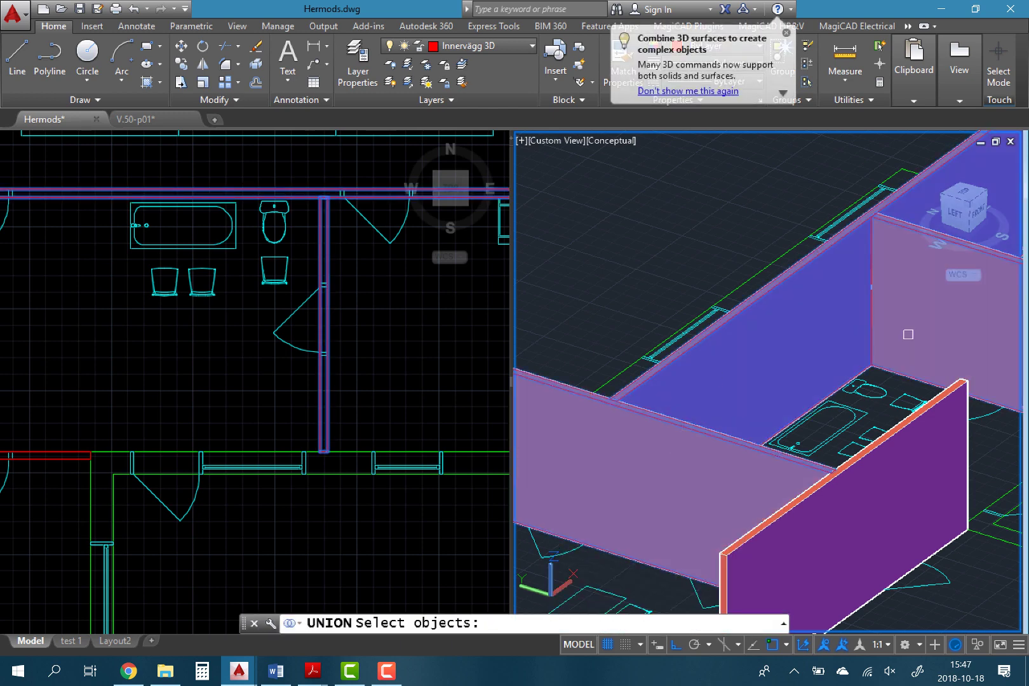
click(918, 441)
key(Return)
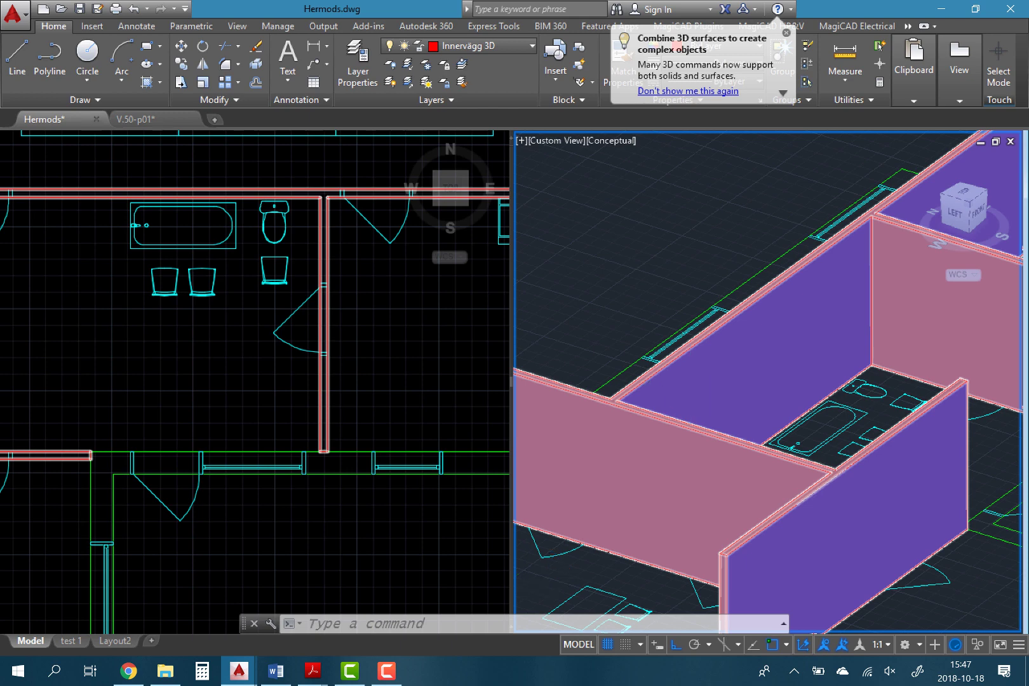
scroll(689, 395, down, 5)
scroll(204, 388, down, 3)
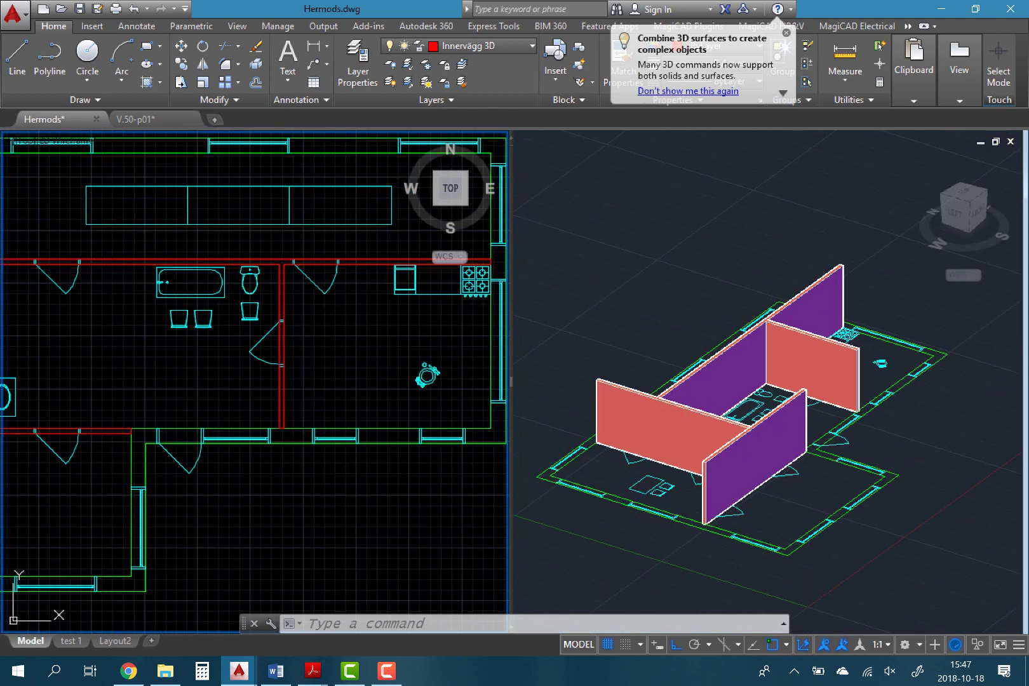
mouse_move(180, 318)
middle_down()
mouse_move(304, 386)
mouse_move(291, 387)
middle_up()
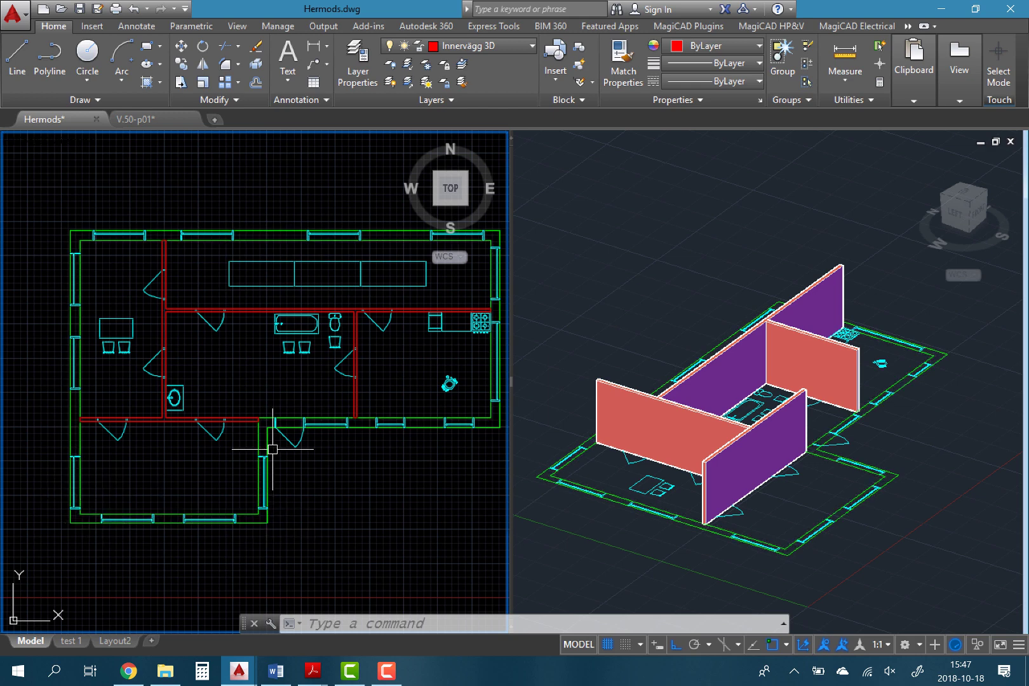
Make Yttervägg 3D the current layer from the Layer dropdown.
click(436, 425)
key(Escape)
click(604, 507)
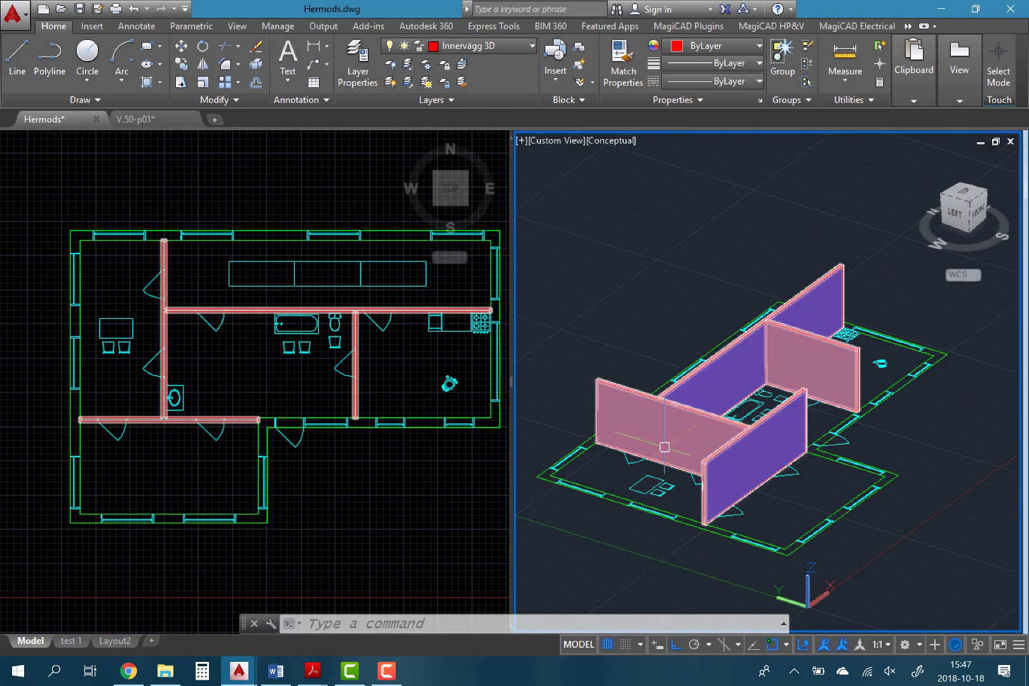
click(449, 61)
click(508, 46)
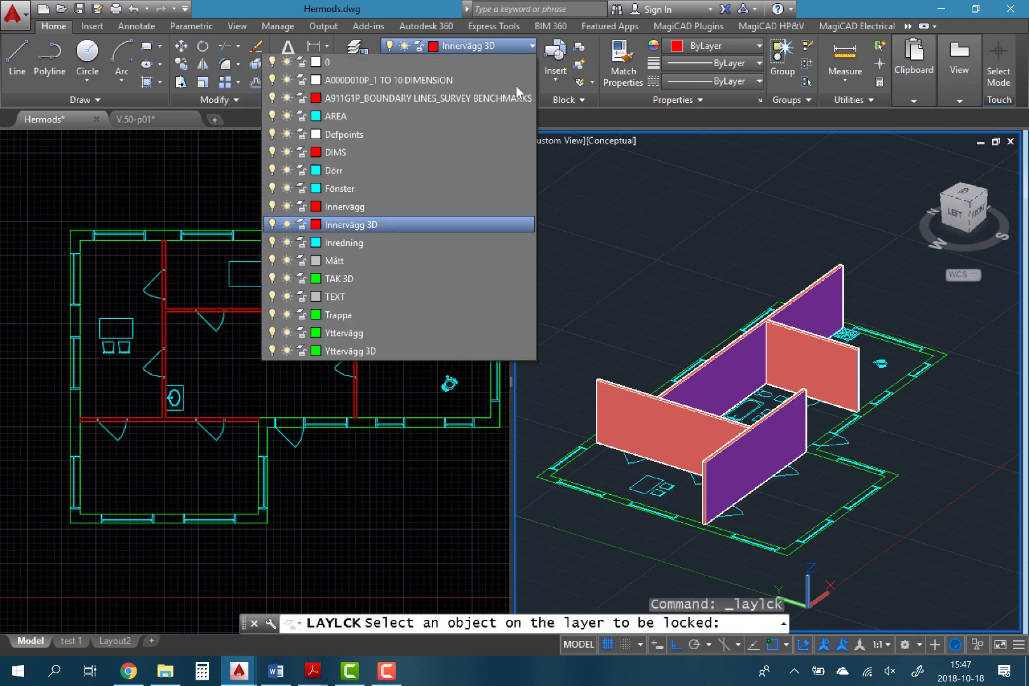
click(341, 353)
Freeze the Innervägg 3D, Inredning, Dörr and Fönster layers.
click(475, 43)
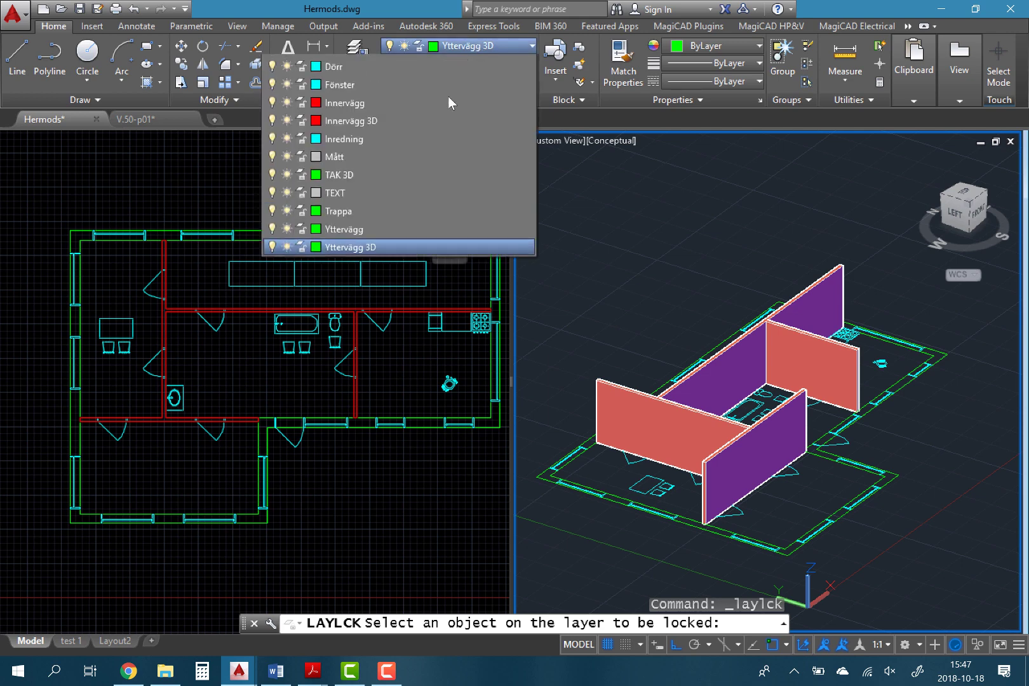
click(286, 227)
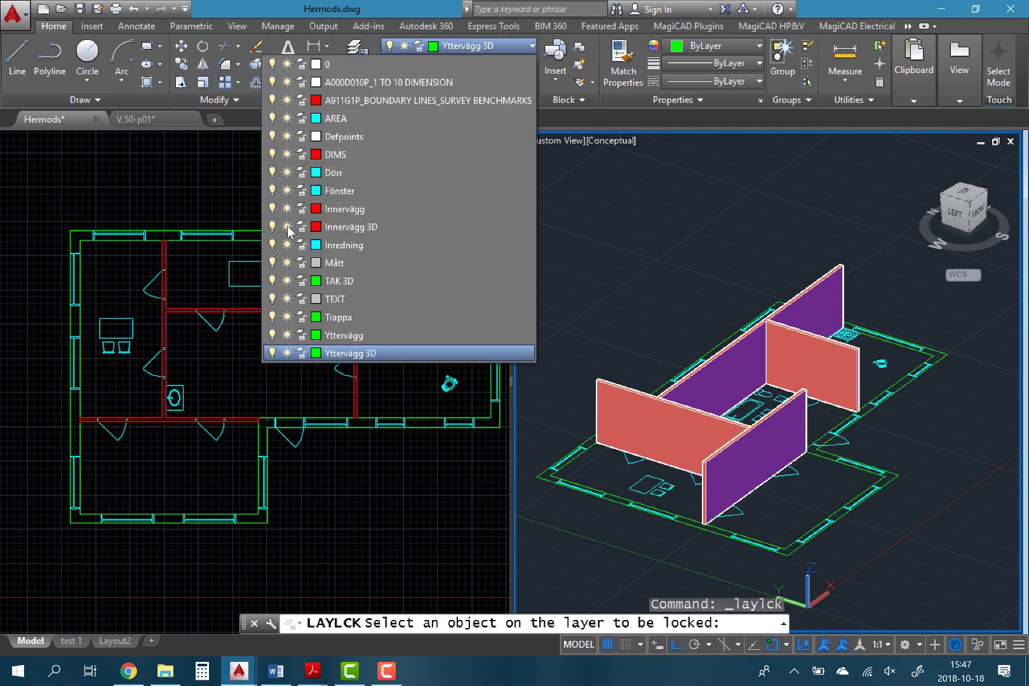
click(756, 424)
key(Escape)
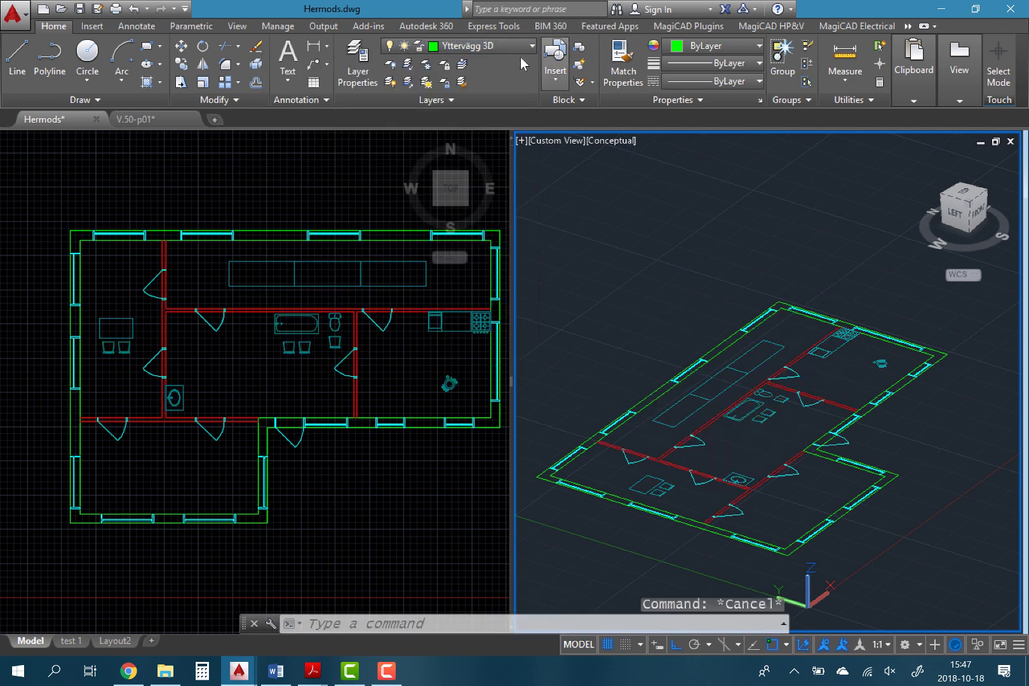
click(509, 54)
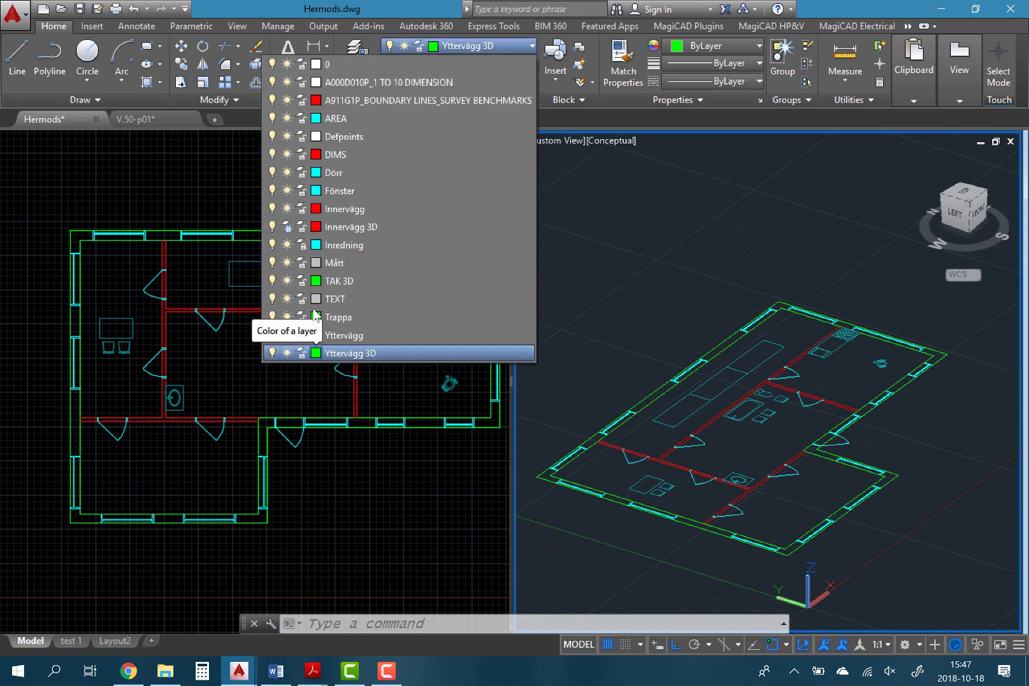
click(302, 246)
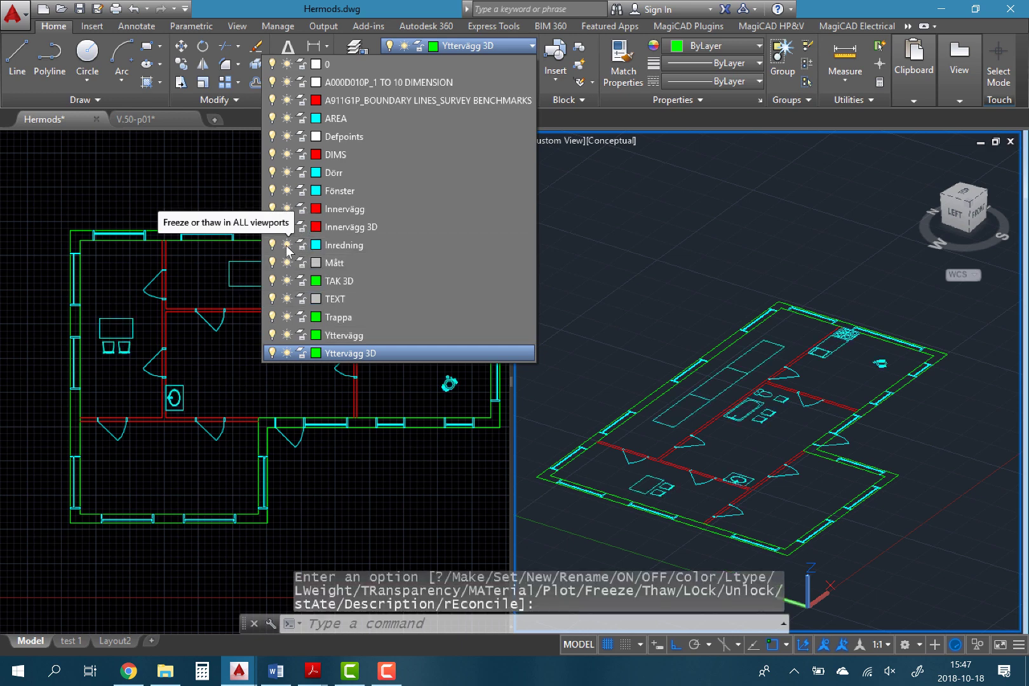
click(287, 246)
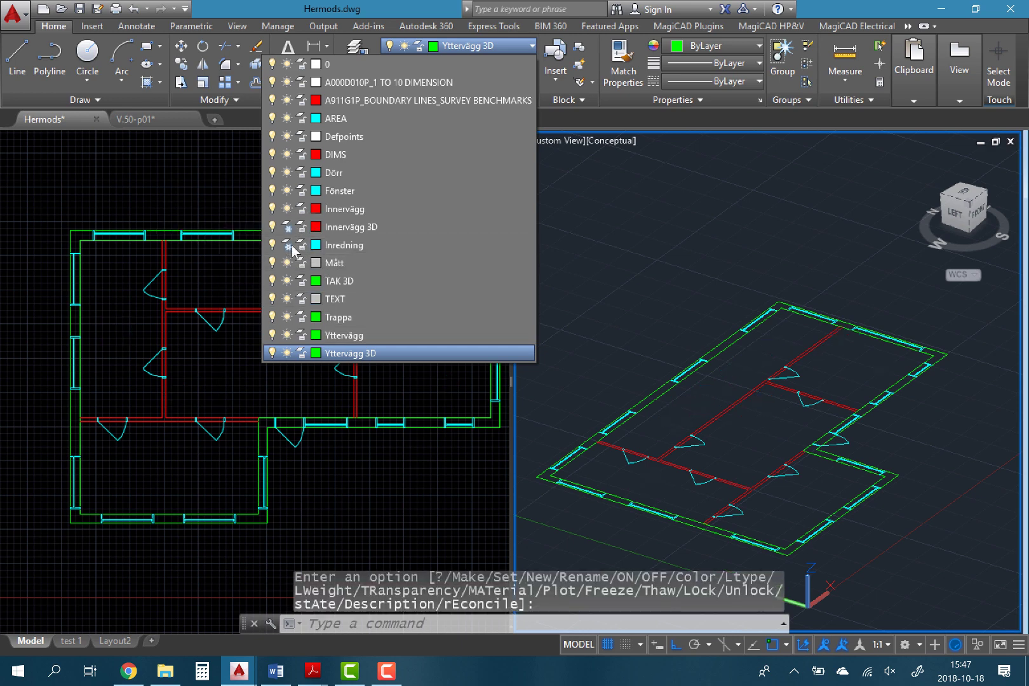
click(287, 173)
click(292, 188)
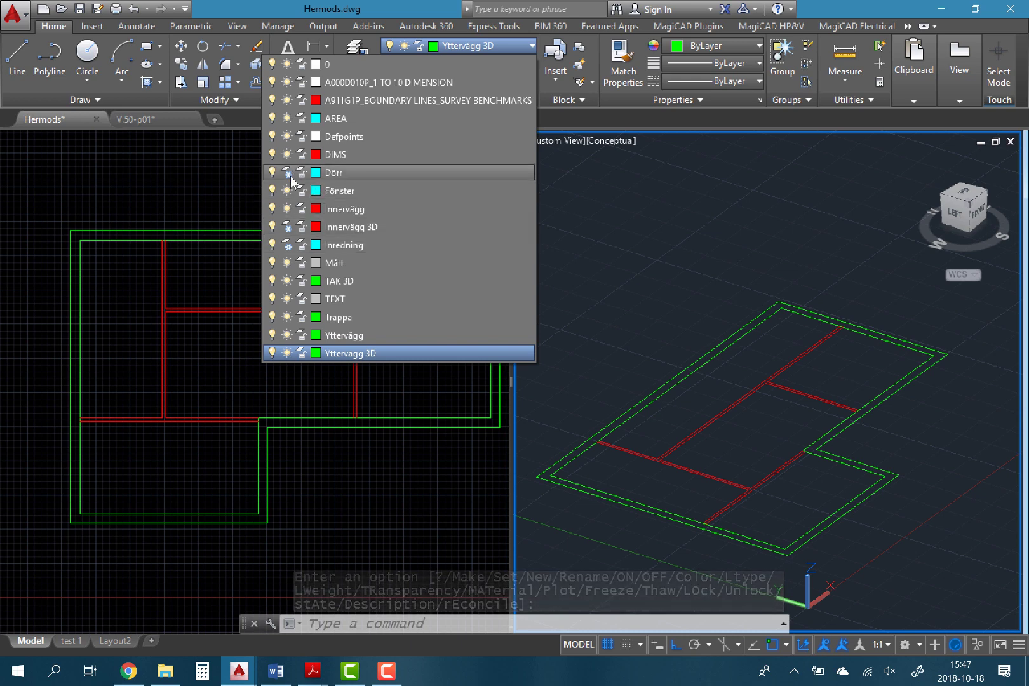
Start PRESSPULL and pick the area between the outer wall lines.
click(761, 468)
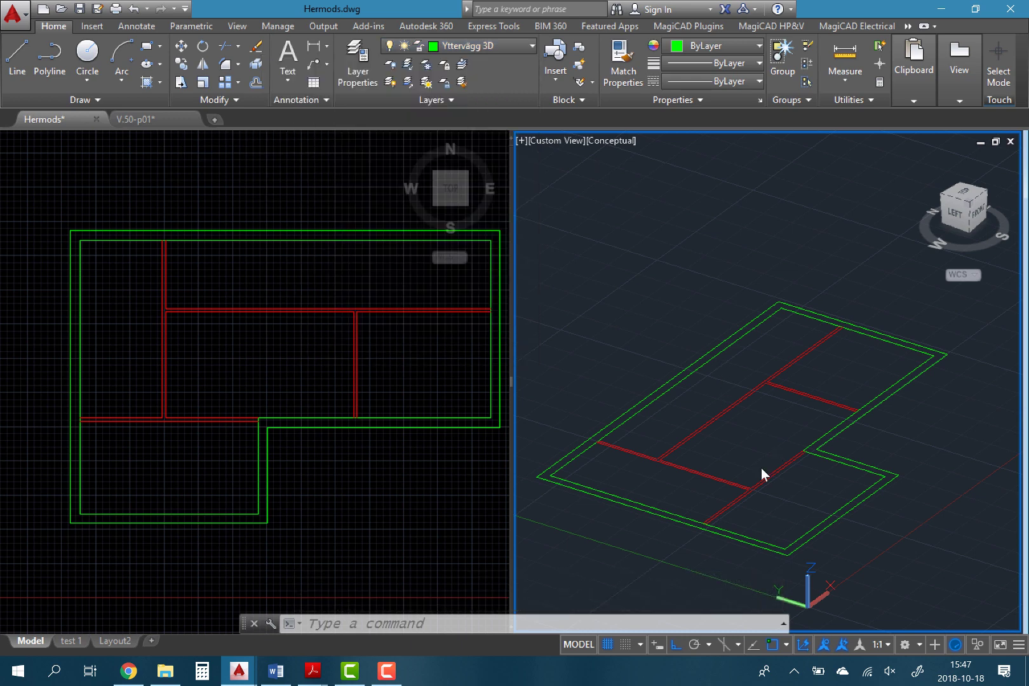
key(Escape)
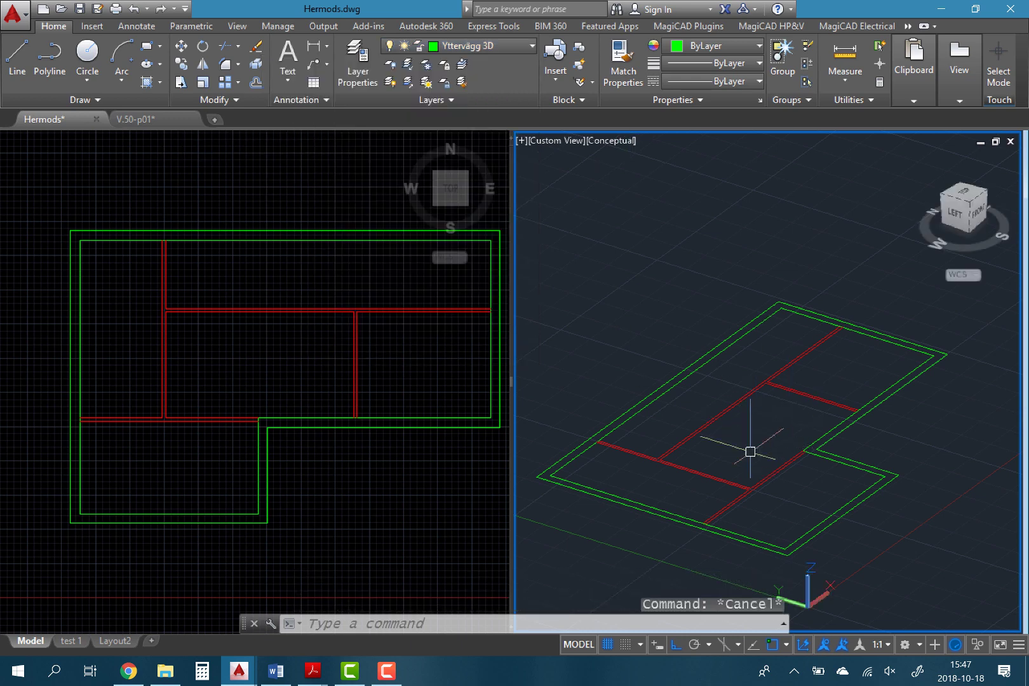
scroll(750, 452, up, 1)
scroll(762, 425, up, 1)
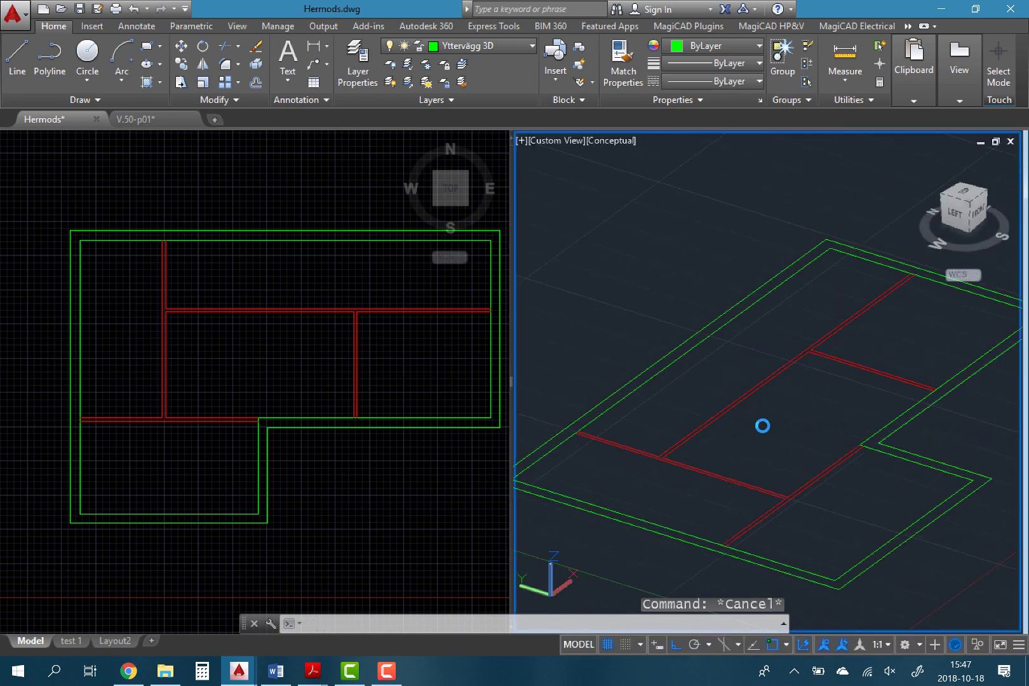
text(presspull)
key(Return)
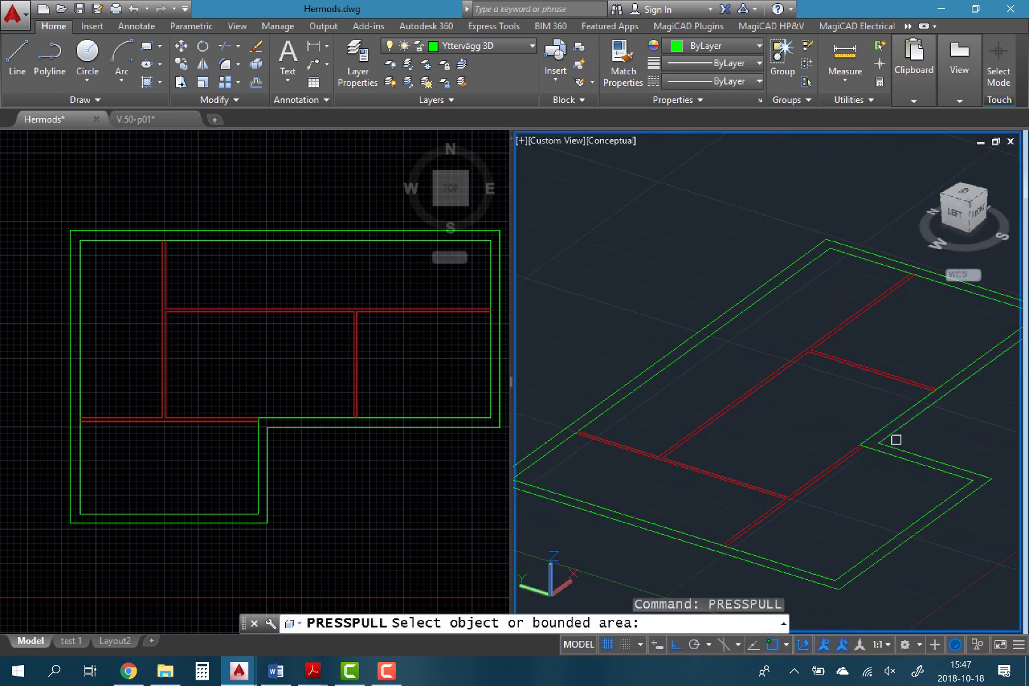
scroll(895, 439, up, 1)
scroll(864, 445, up, 1)
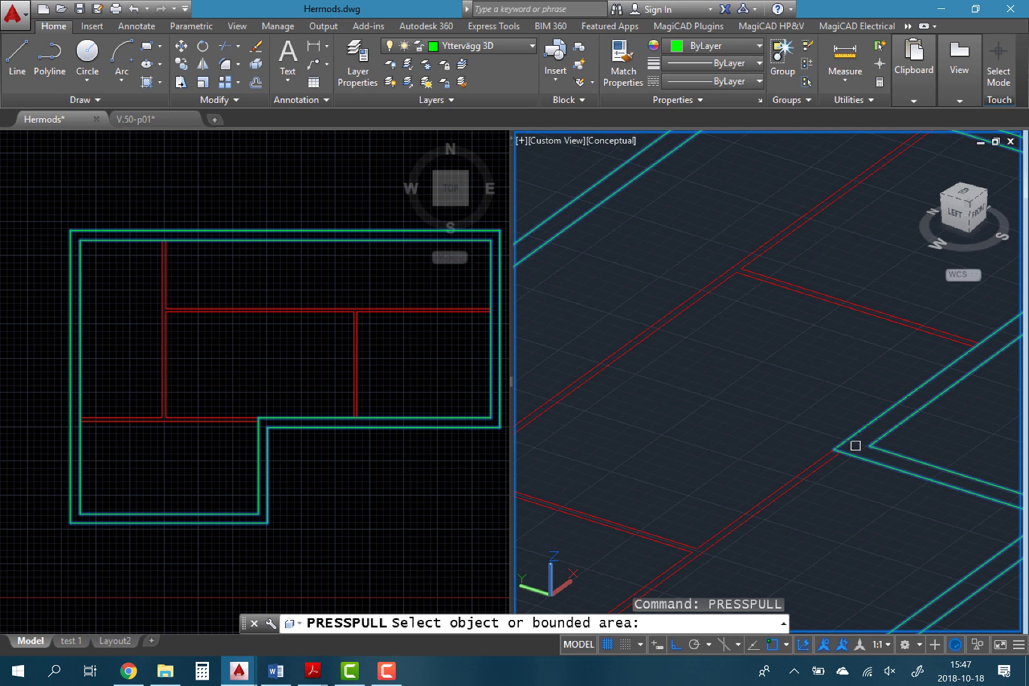
click(854, 445)
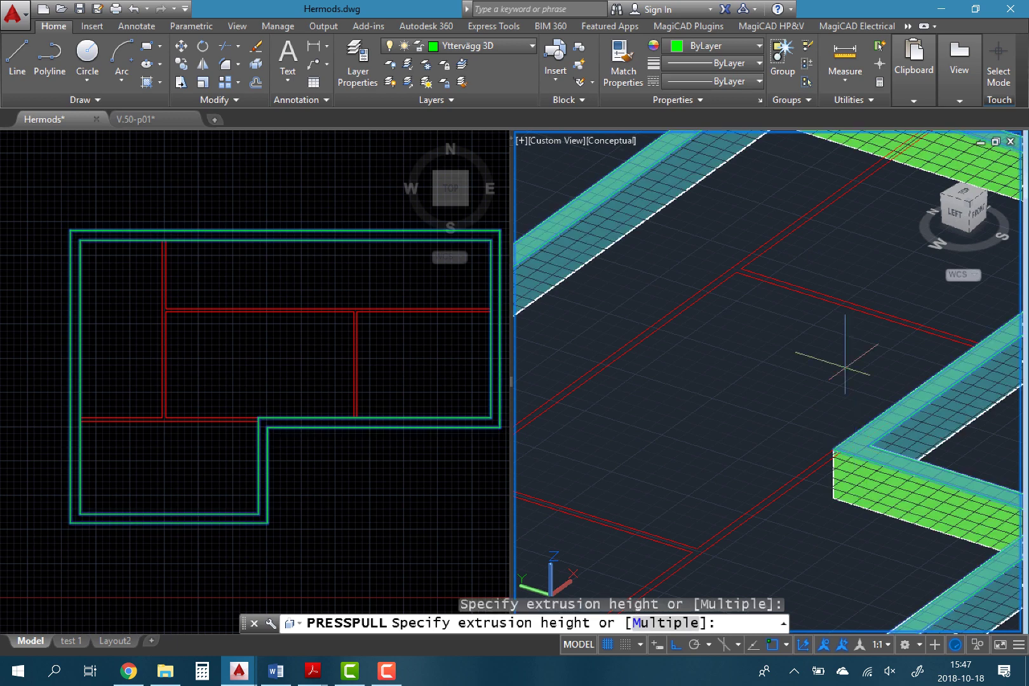
Pull the outer-wall outline up 3000 into solid walls and orbit to view them.
scroll(810, 286, down, 3)
scroll(792, 230, up, 2)
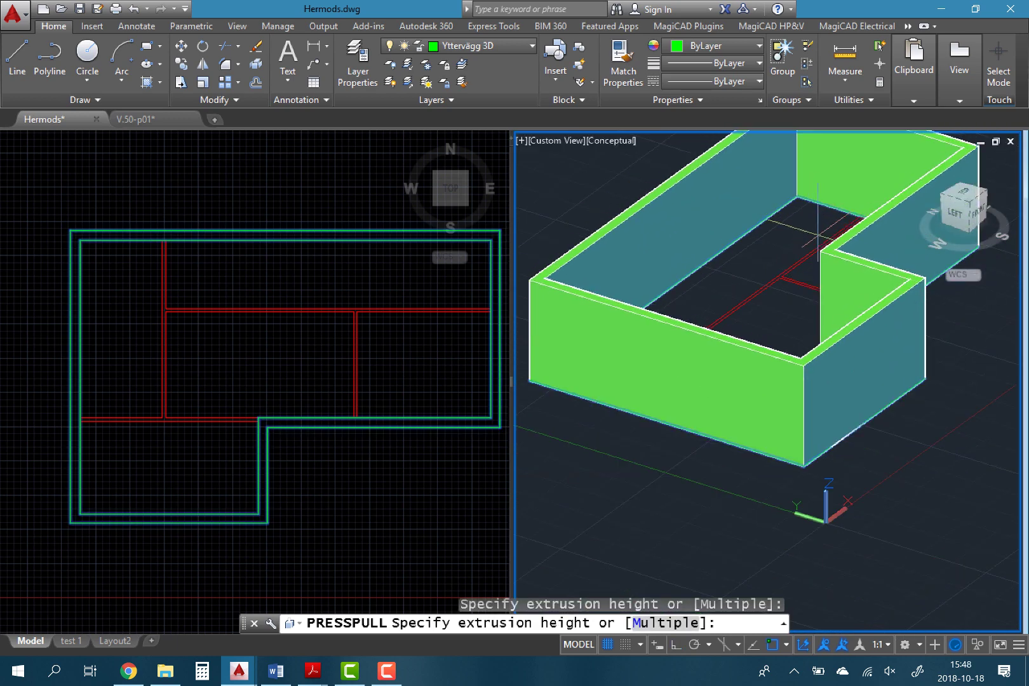
scroll(791, 230, up, 2)
text(3000)
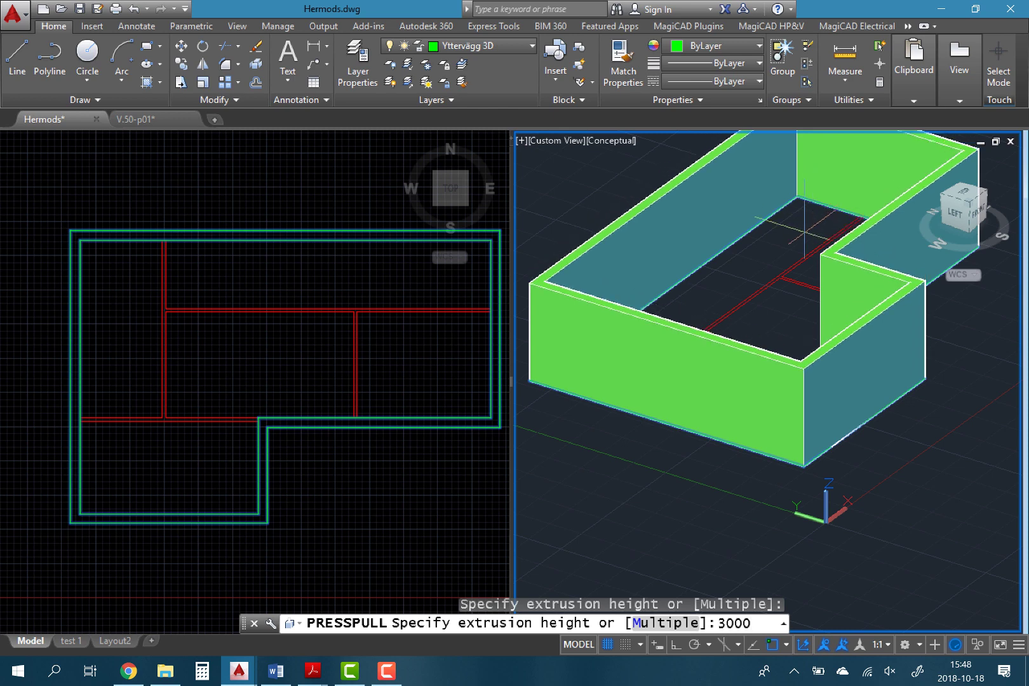
key(Return)
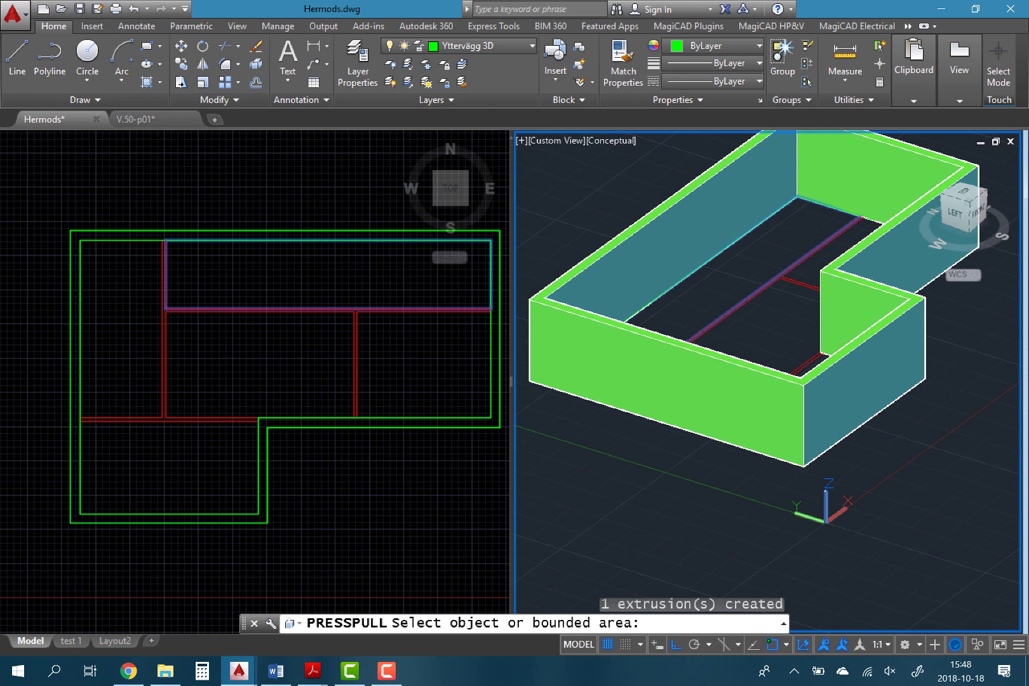
key(Escape)
scroll(647, 316, down, 2)
mouse_move(685, 361)
shift+middle_down()
mouse_move(696, 346)
mouse_move(507, 339)
shift+middle_up()
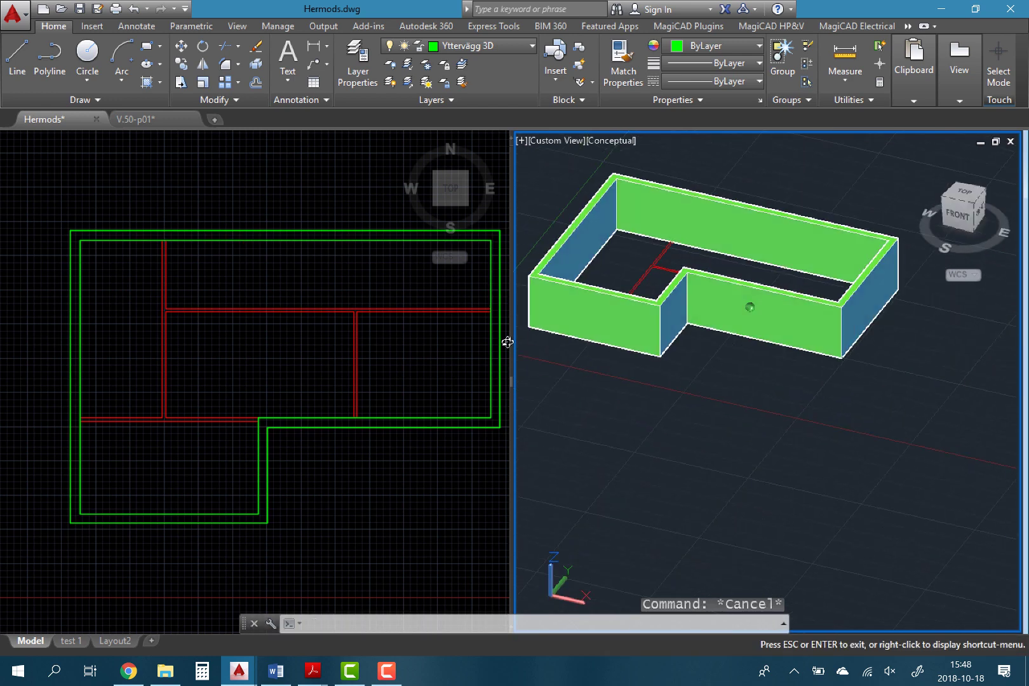
Thaw the Dörr and Fönster layers and switch off Dynamic UCS.
click(470, 46)
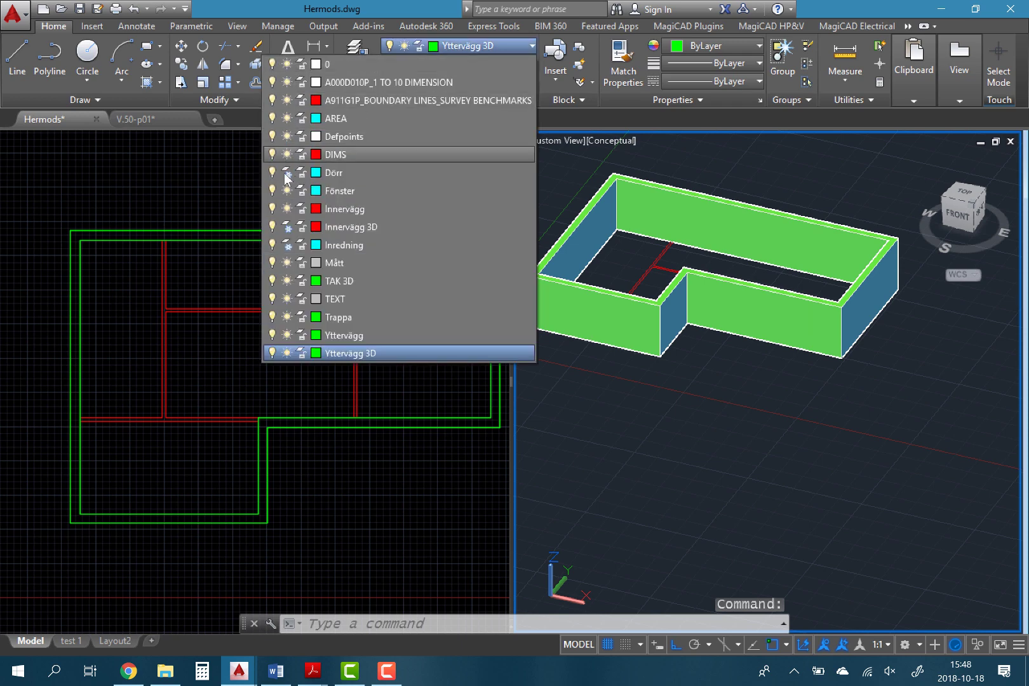
click(288, 179)
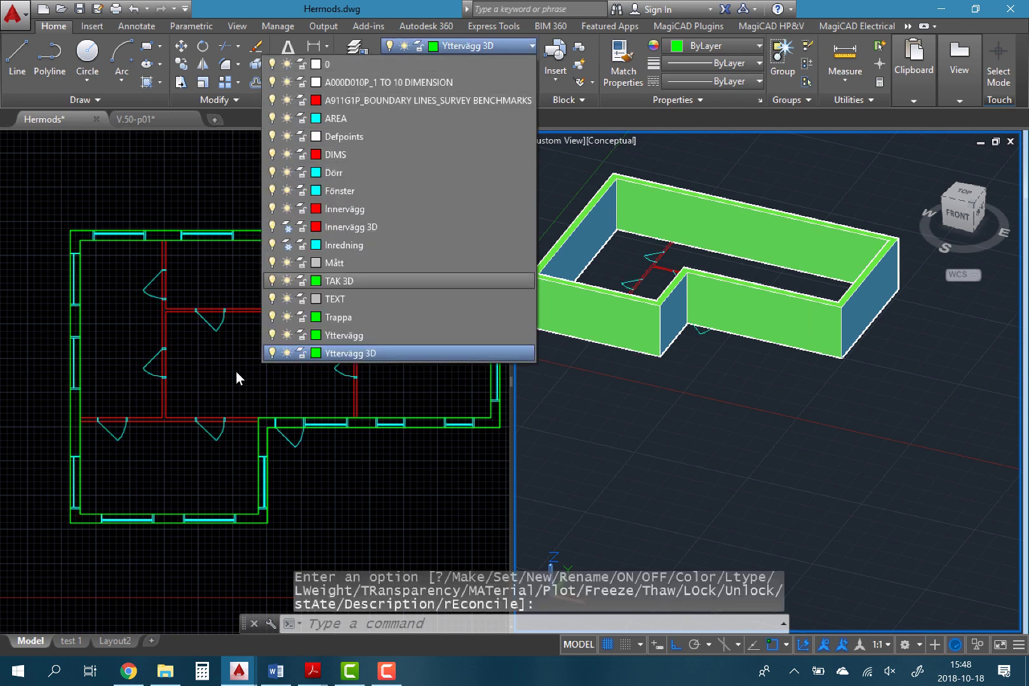
click(807, 650)
click(193, 367)
Draw two 2000-high boxes snapped to the first doorway's jambs.
key(Escape)
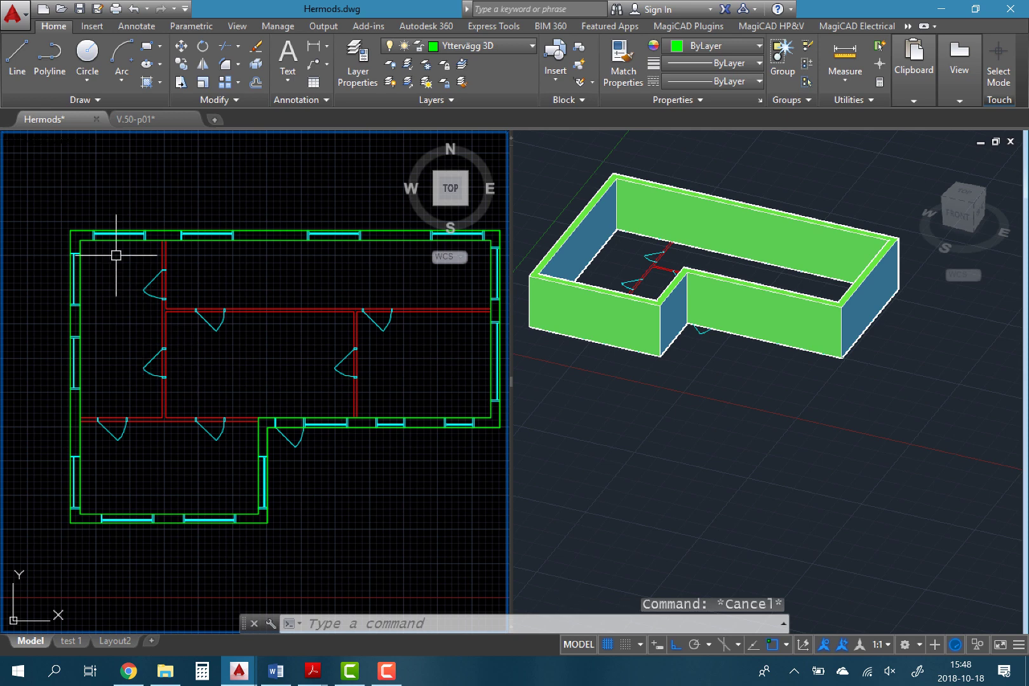
scroll(175, 278, up, 6)
text(box)
key(Return)
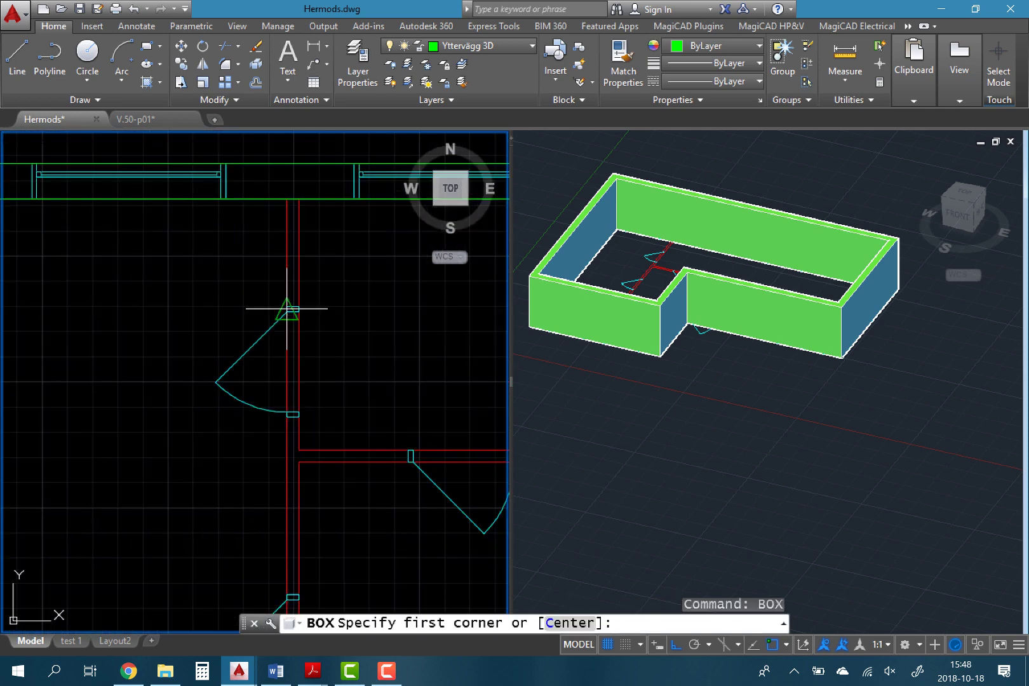
click(280, 316)
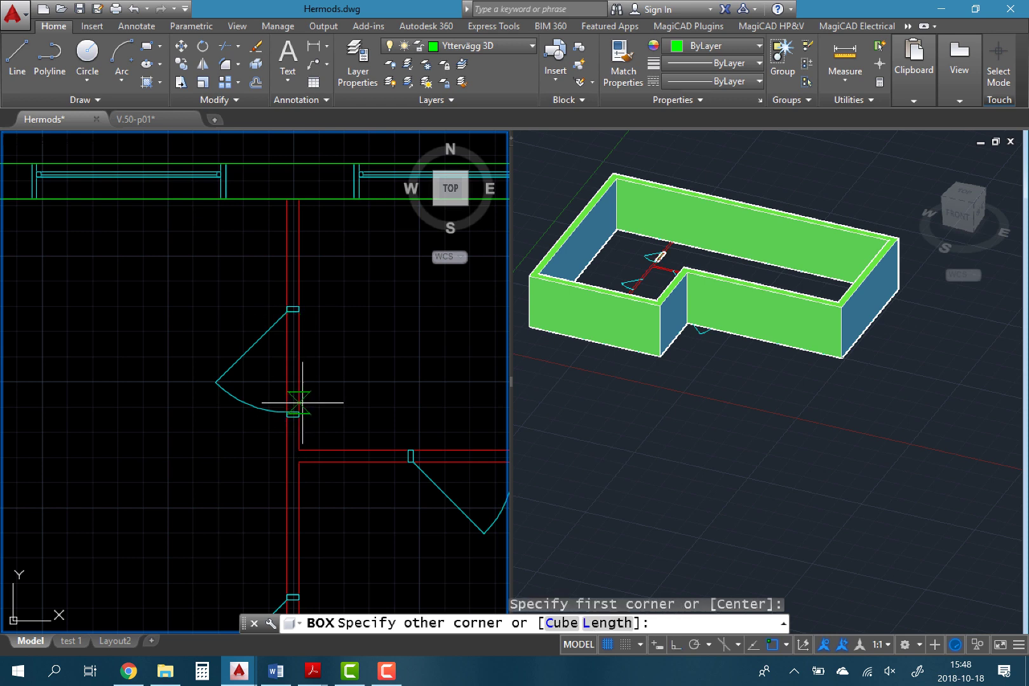
click(299, 414)
text(2000)
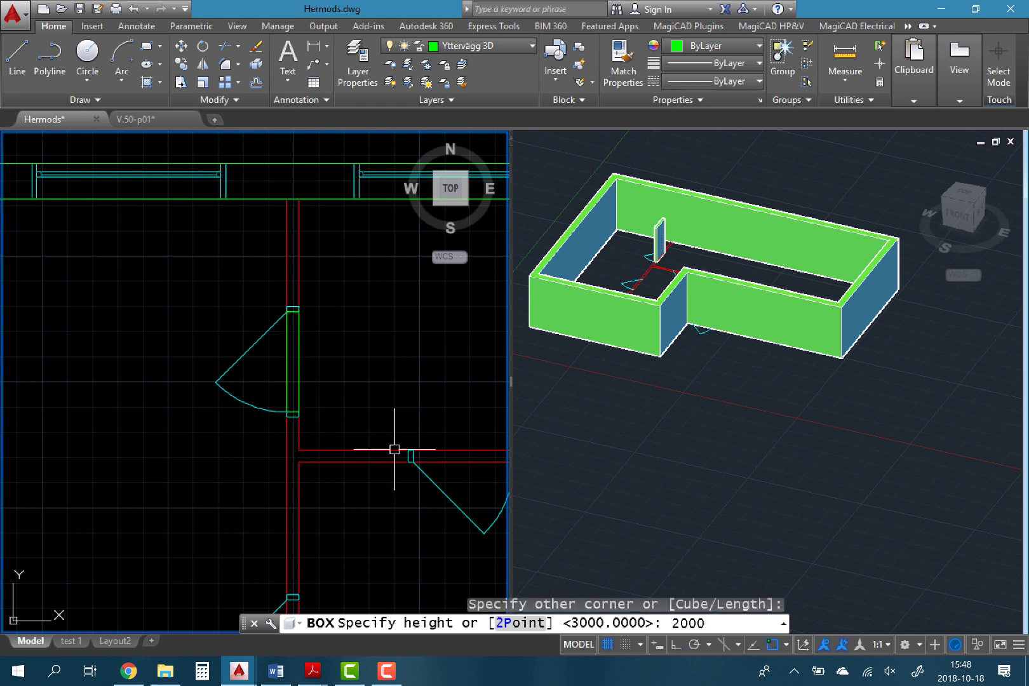
key(Return)
middle_drag(395, 446, 283, 374)
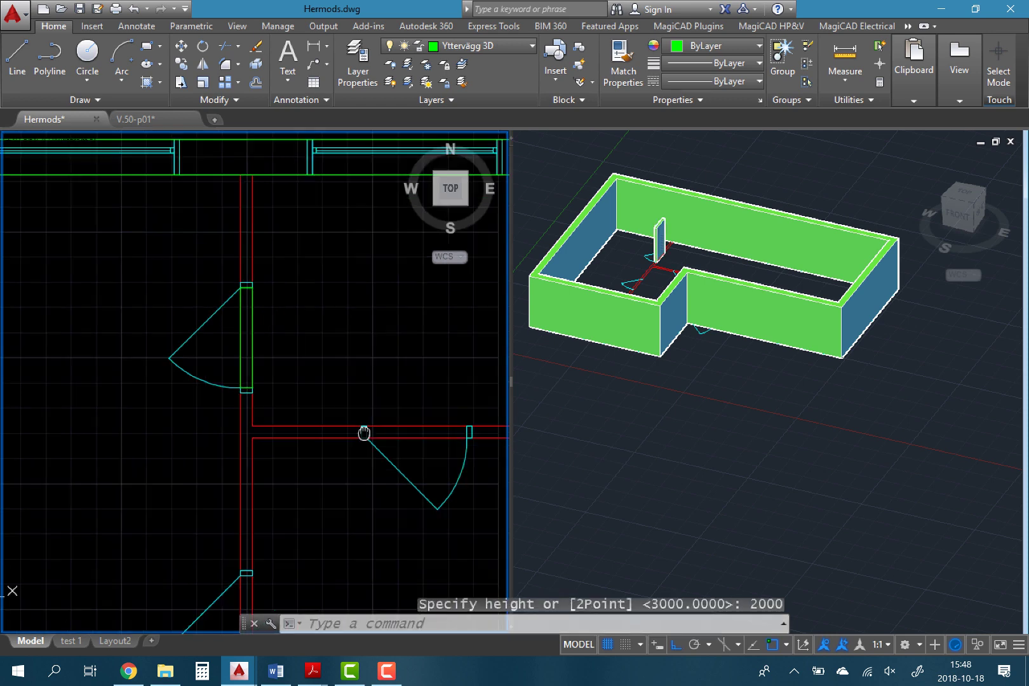
key(Return)
click(294, 377)
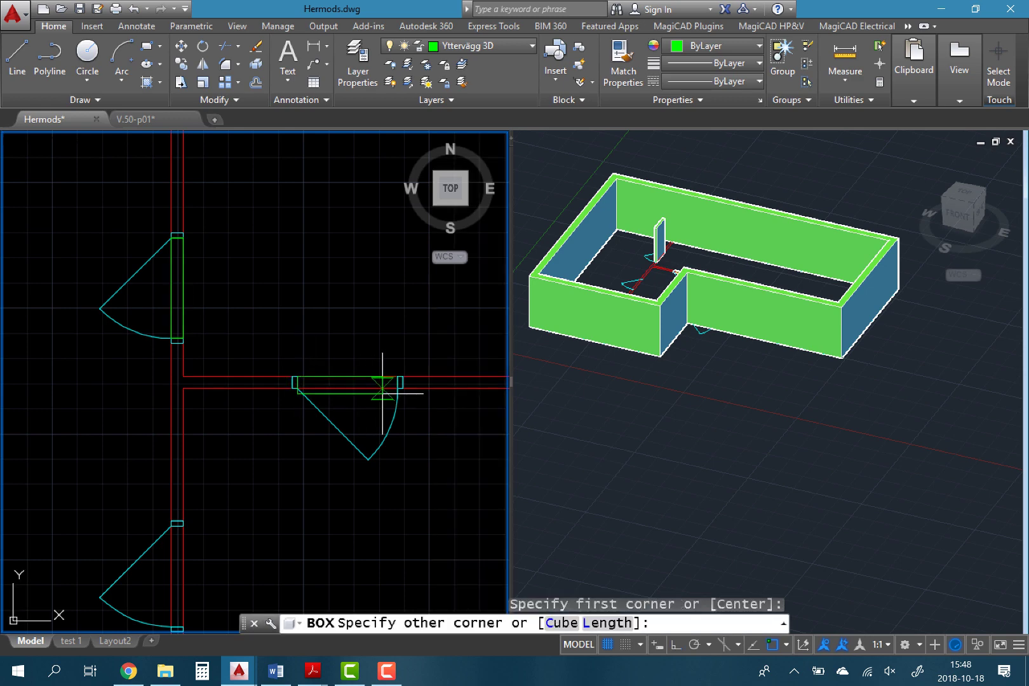
click(397, 388)
key(Return)
Add a third 2000-high box at the next door opening.
middle_drag(221, 535, 230, 363)
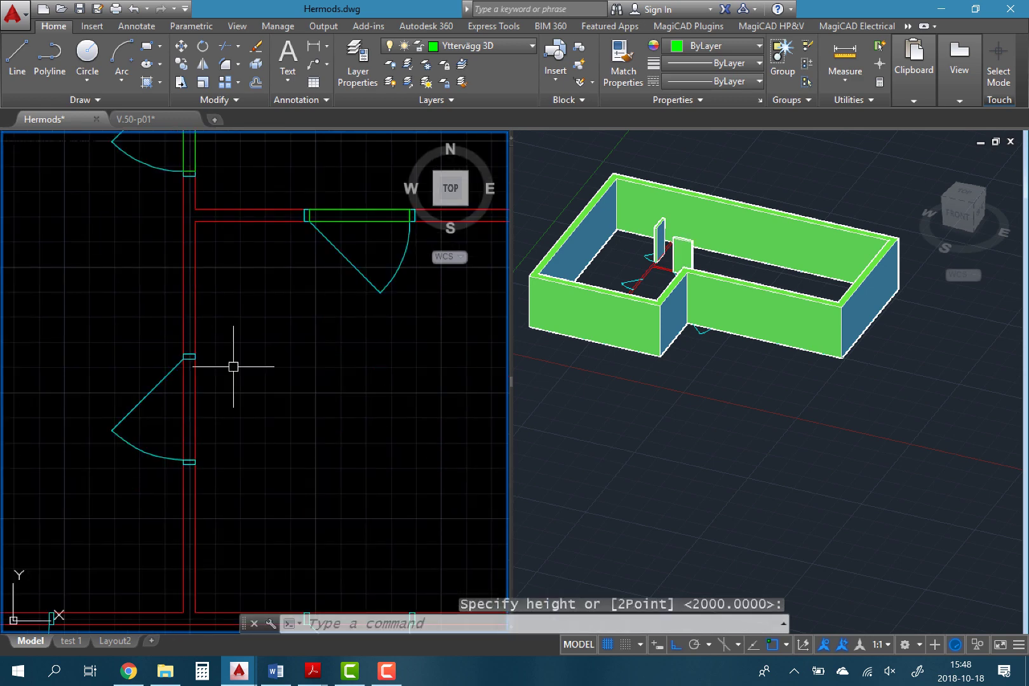
key(Return)
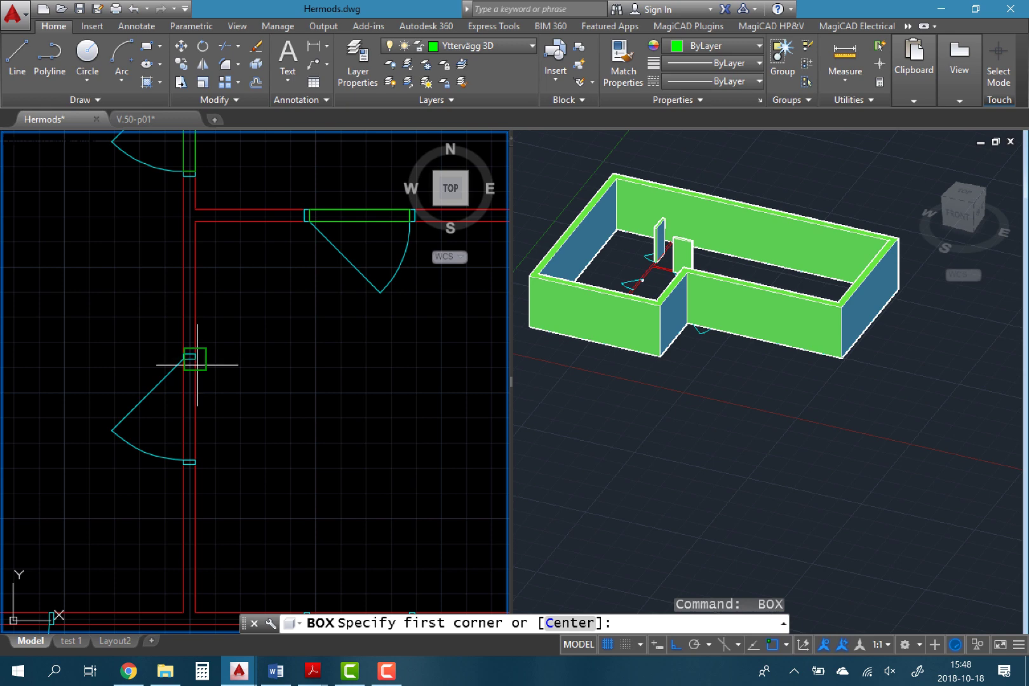
click(197, 364)
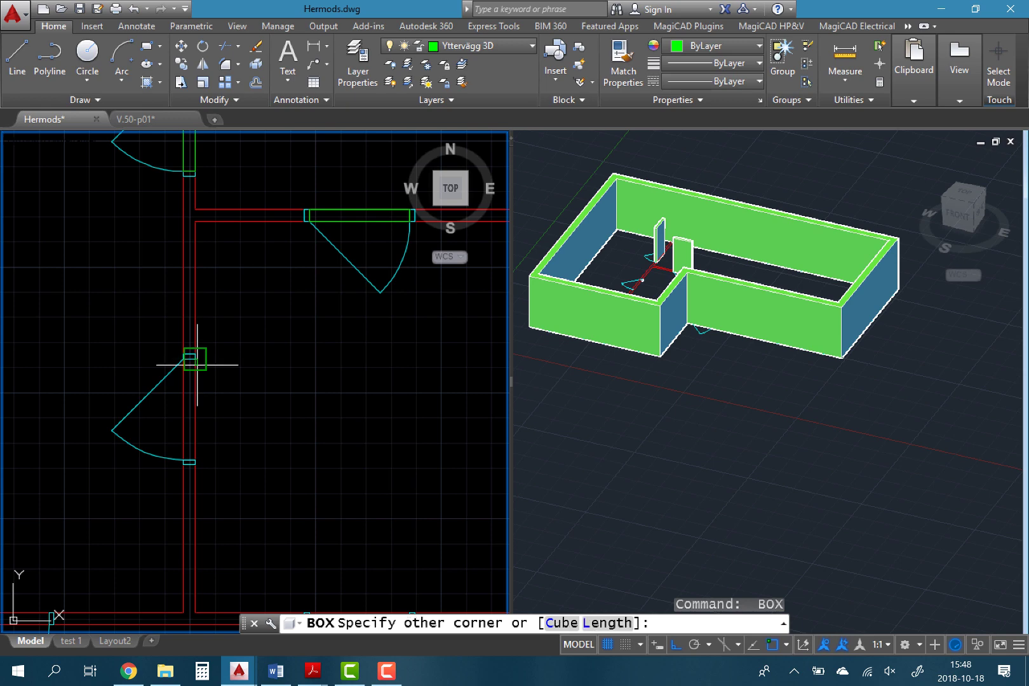
click(179, 466)
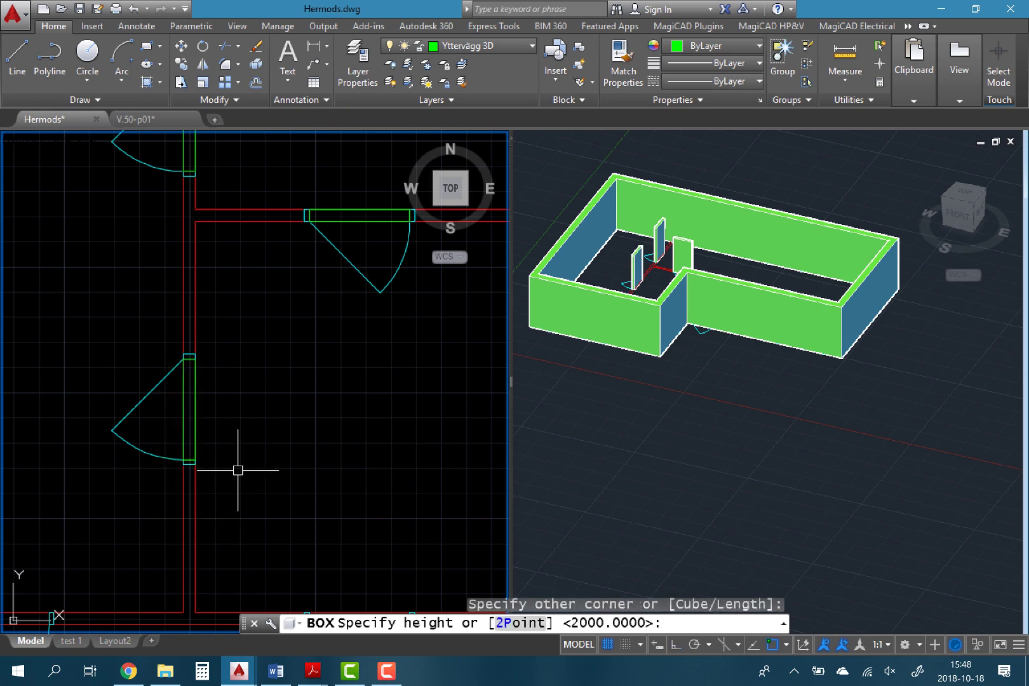
key(Return)
scroll(352, 439, down, 5)
key(Escape)
mouse_move(352, 438)
middle_down()
mouse_move(364, 451)
mouse_move(273, 375)
middle_up()
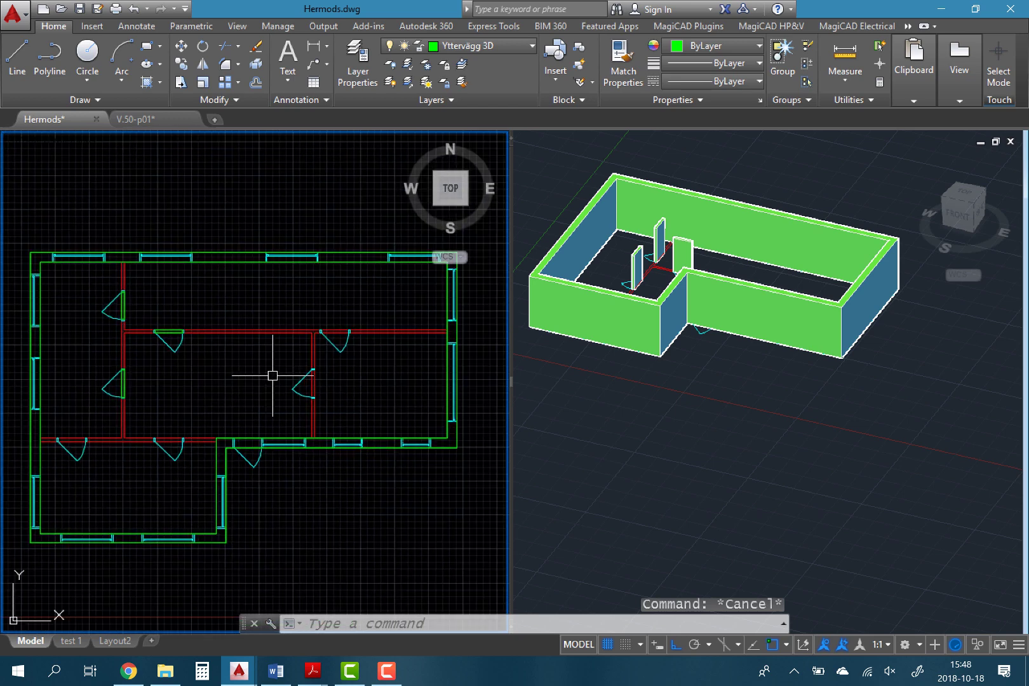
click(303, 318)
Delete the right-room door symbol and add a 2000-high box at its door jamb.
click(388, 374)
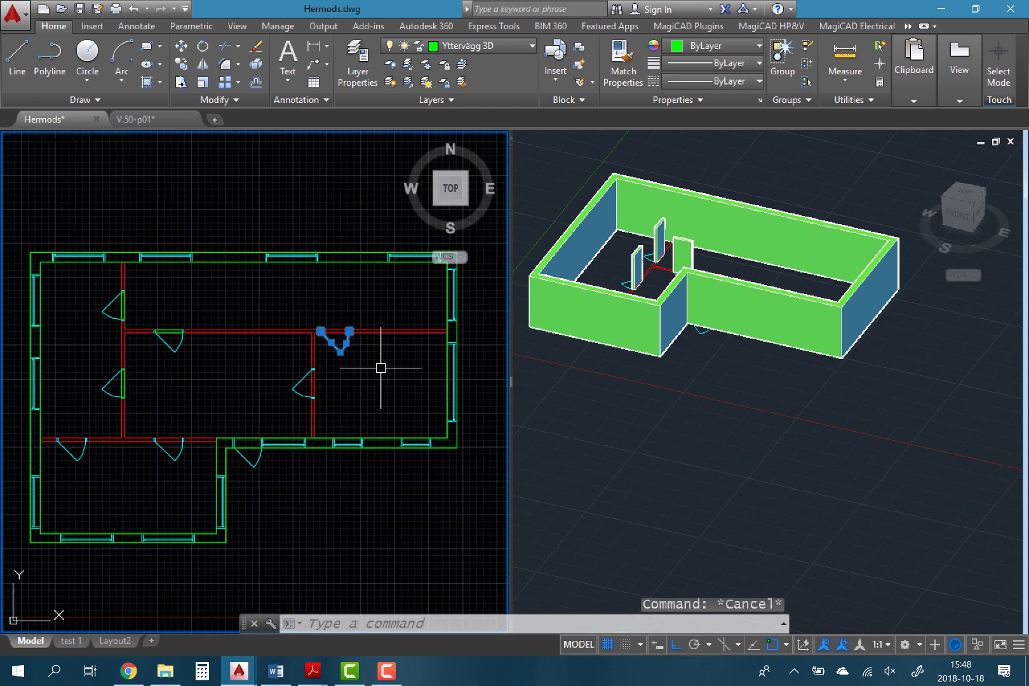
key(Delete)
scroll(301, 381, up, 5)
text(box)
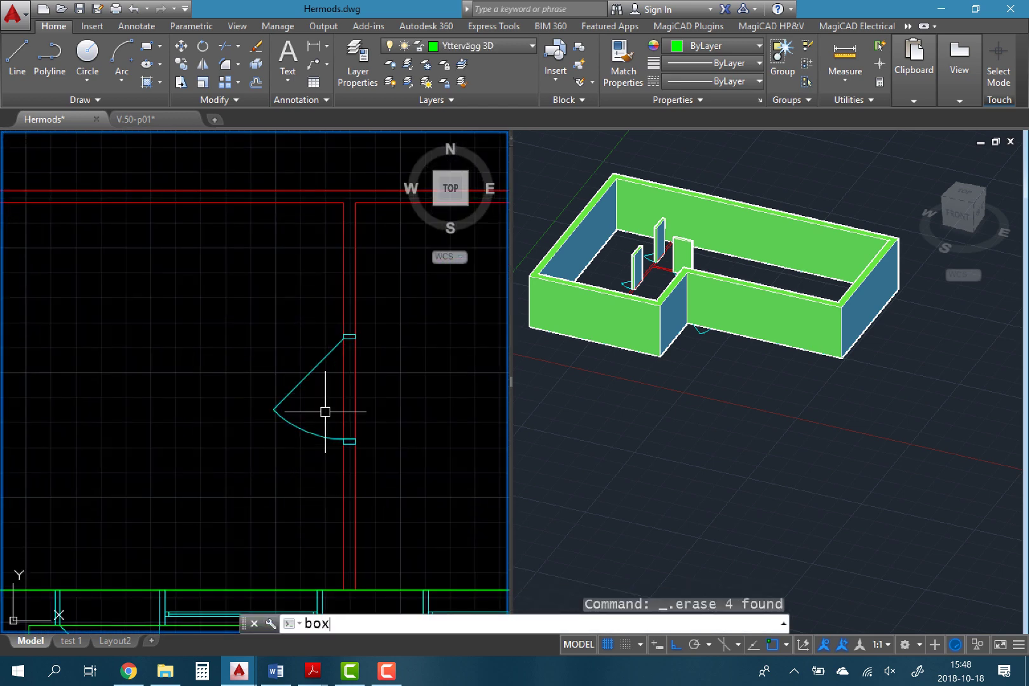
key(Return)
click(355, 438)
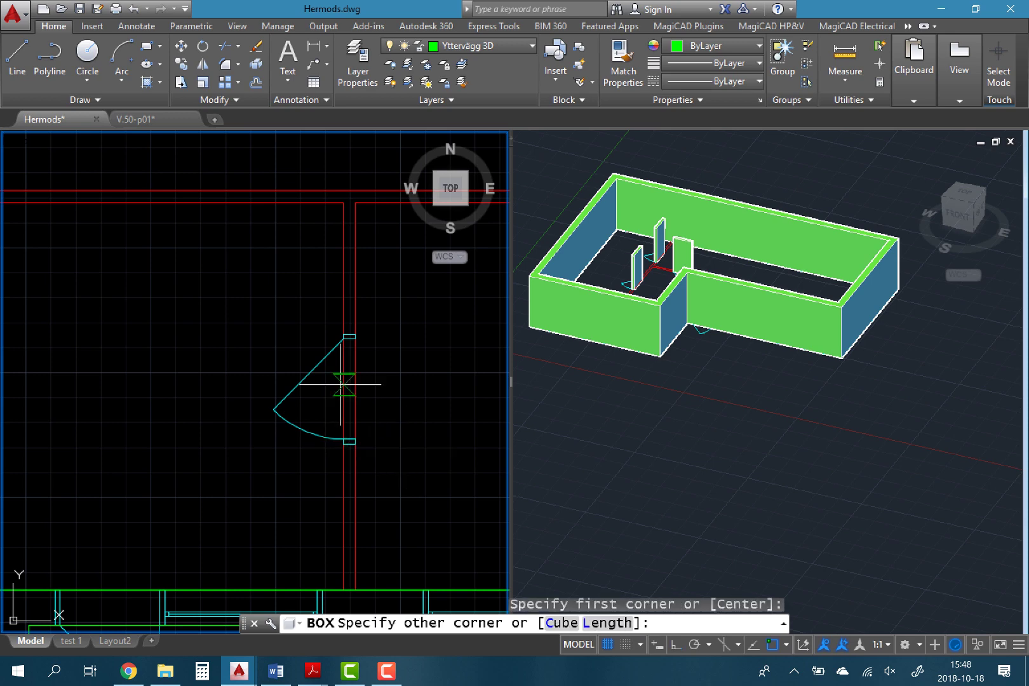
click(343, 338)
key(Return)
scroll(374, 390, down, 3)
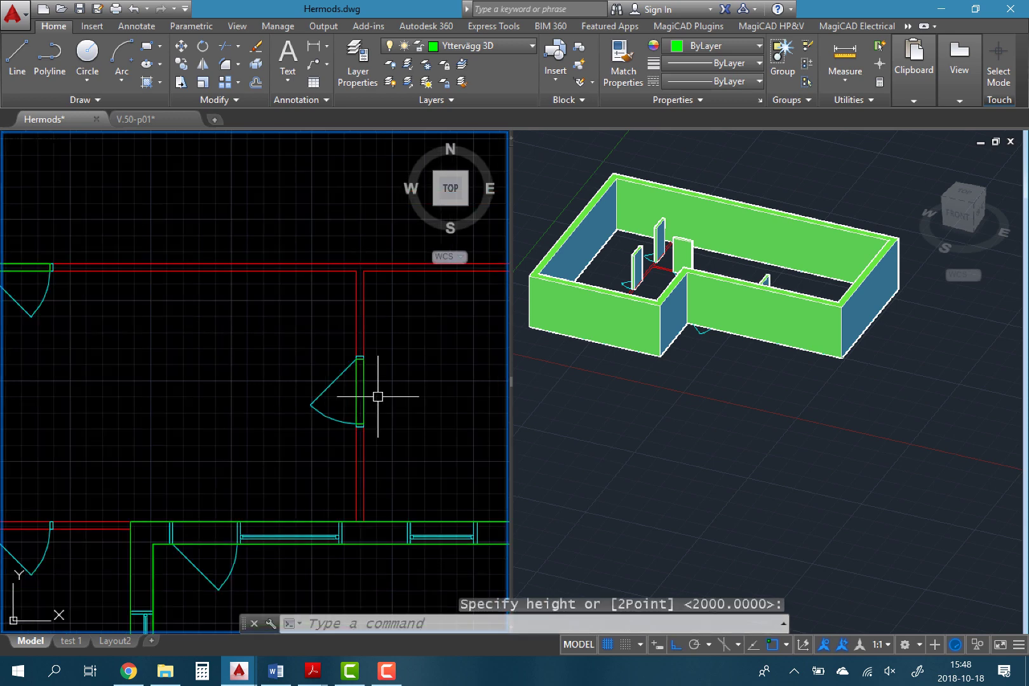
scroll(362, 419, down, 3)
middle_drag(291, 483, 391, 409)
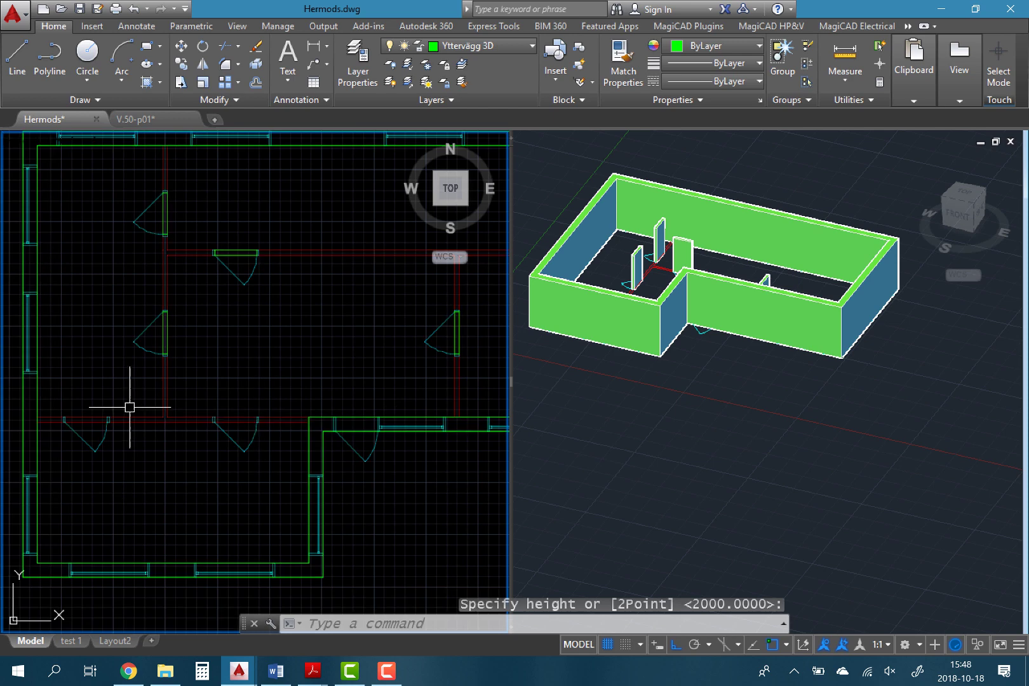
key(Escape)
Delete the left door symbol and fill its door frame with a 2000-high box.
click(56, 392)
click(134, 481)
key(Delete)
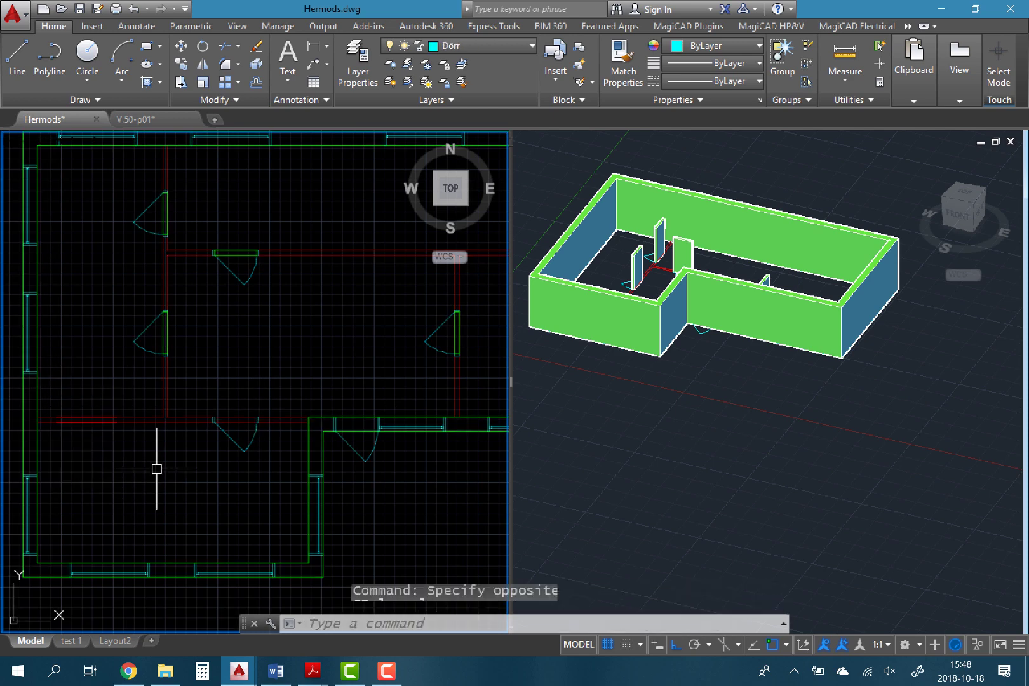
scroll(224, 405, up, 3)
text(bo)
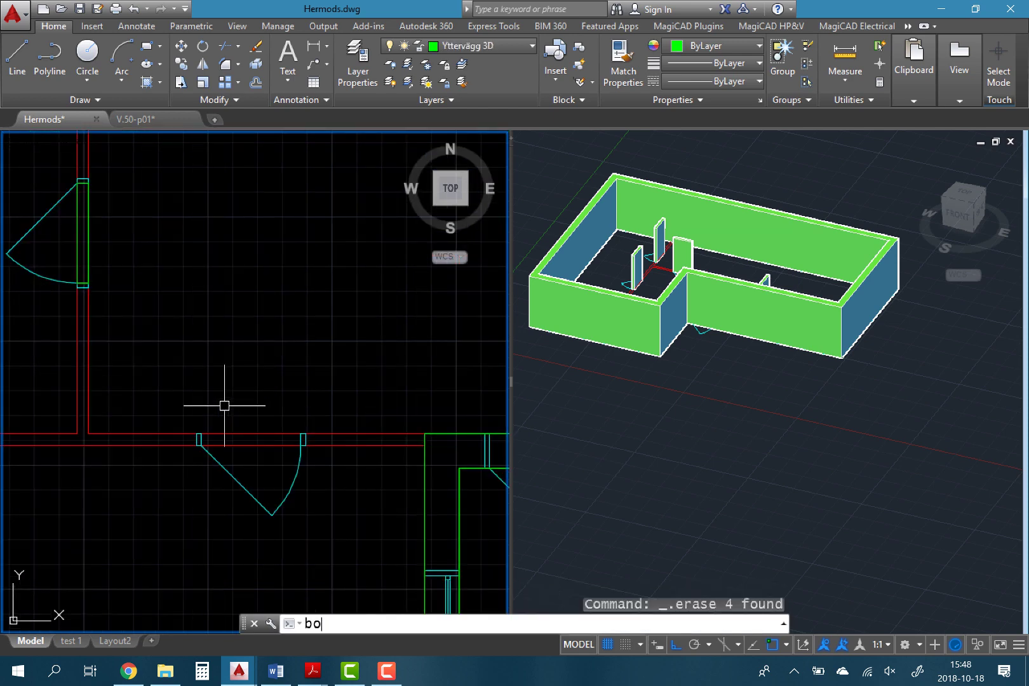
text(x)
key(Return)
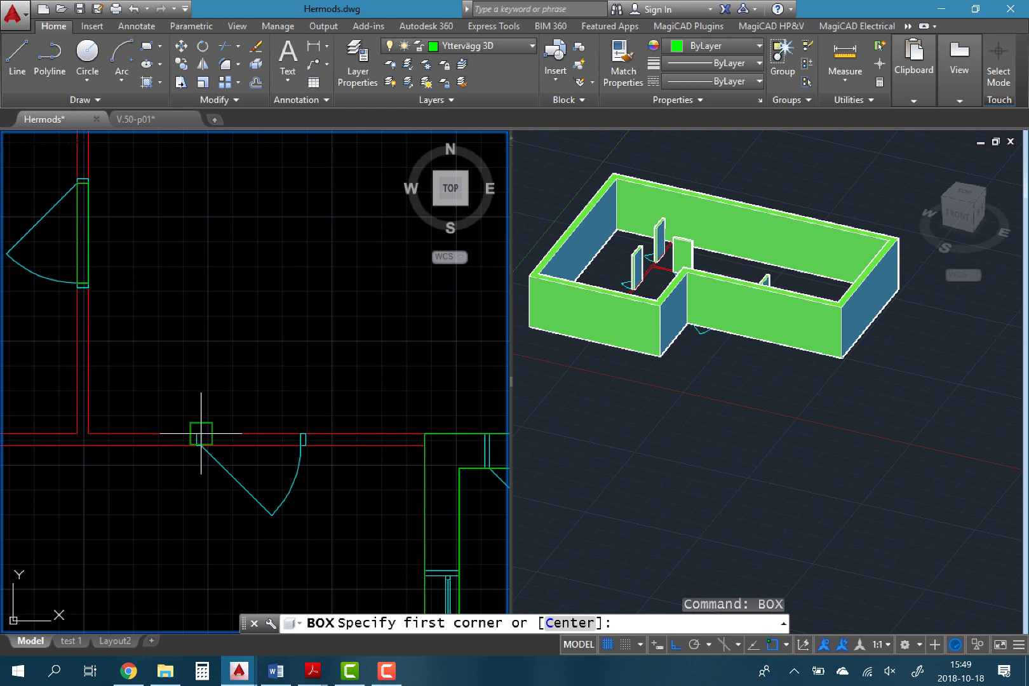
click(201, 433)
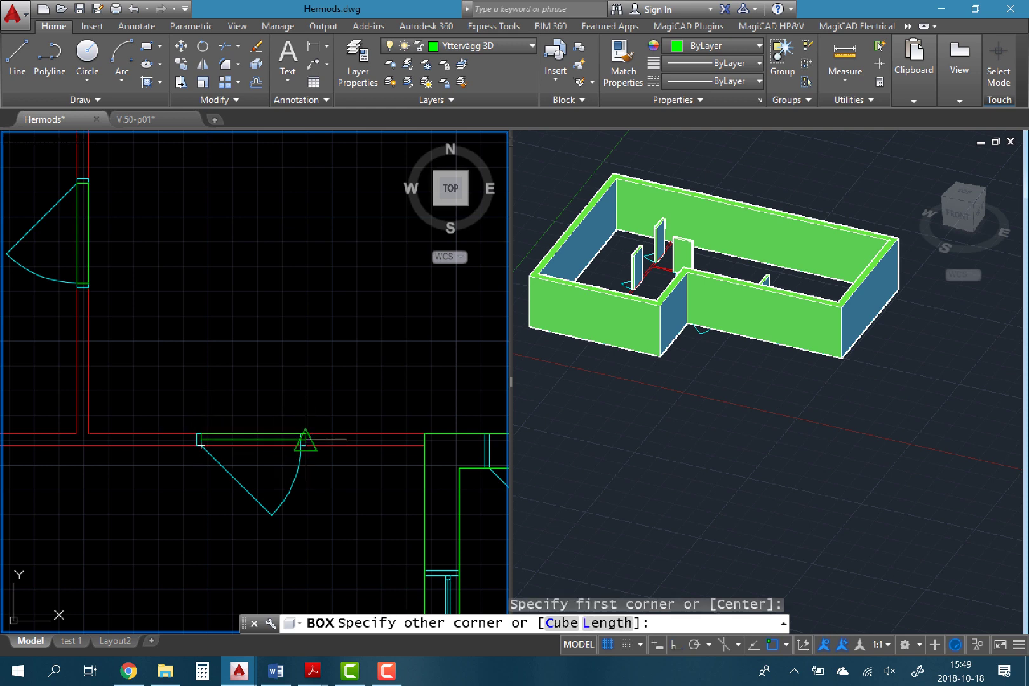
click(301, 444)
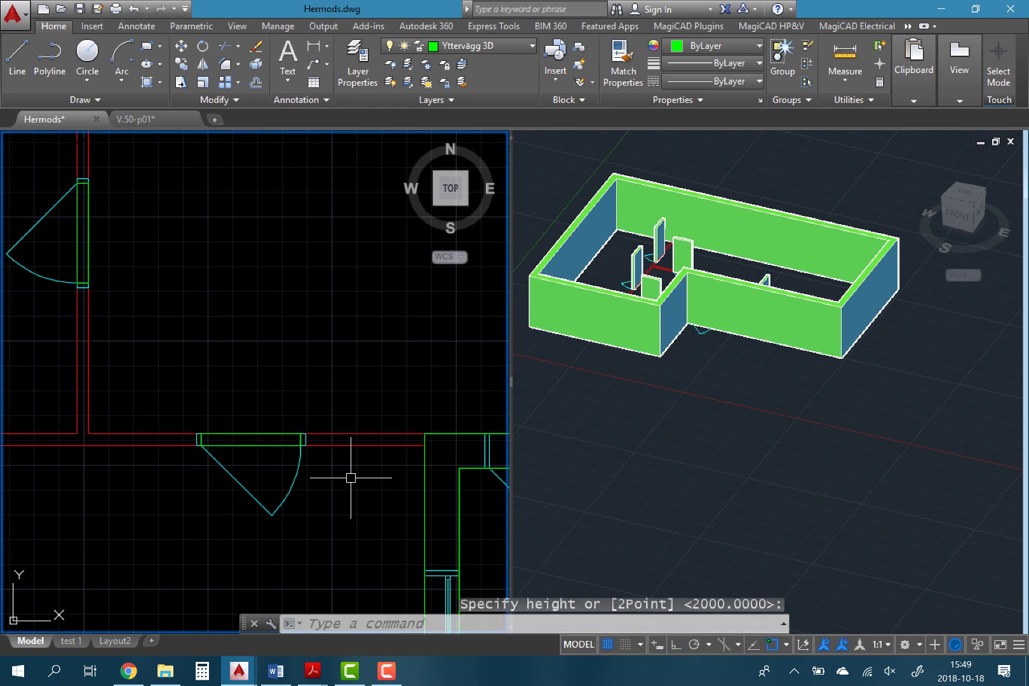
scroll(230, 452, down, 2)
scroll(332, 416, up, 3)
scroll(287, 405, up, 2)
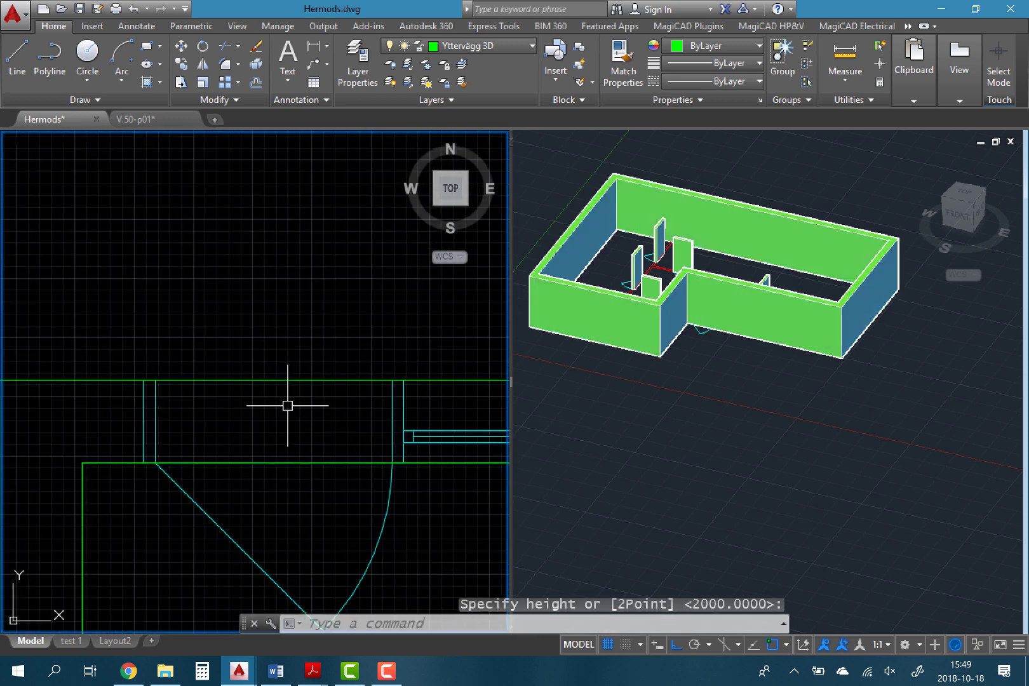
key(Return)
key(Return)
Add a 2000-high door-panel box in the front exterior wall's door opening.
click(154, 380)
click(392, 463)
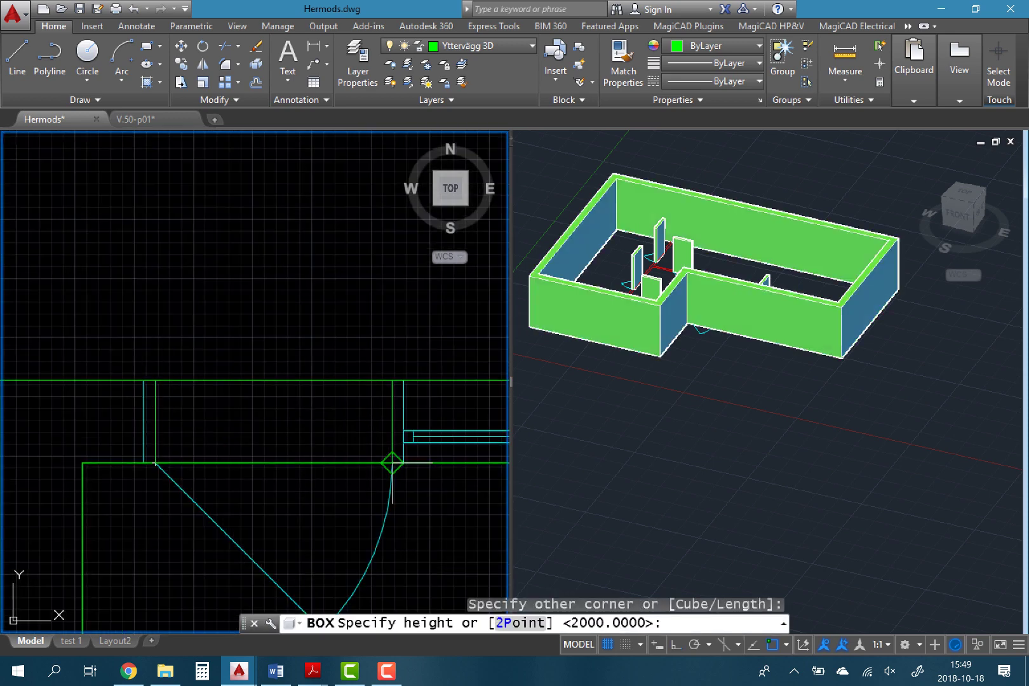
key(Return)
click(739, 316)
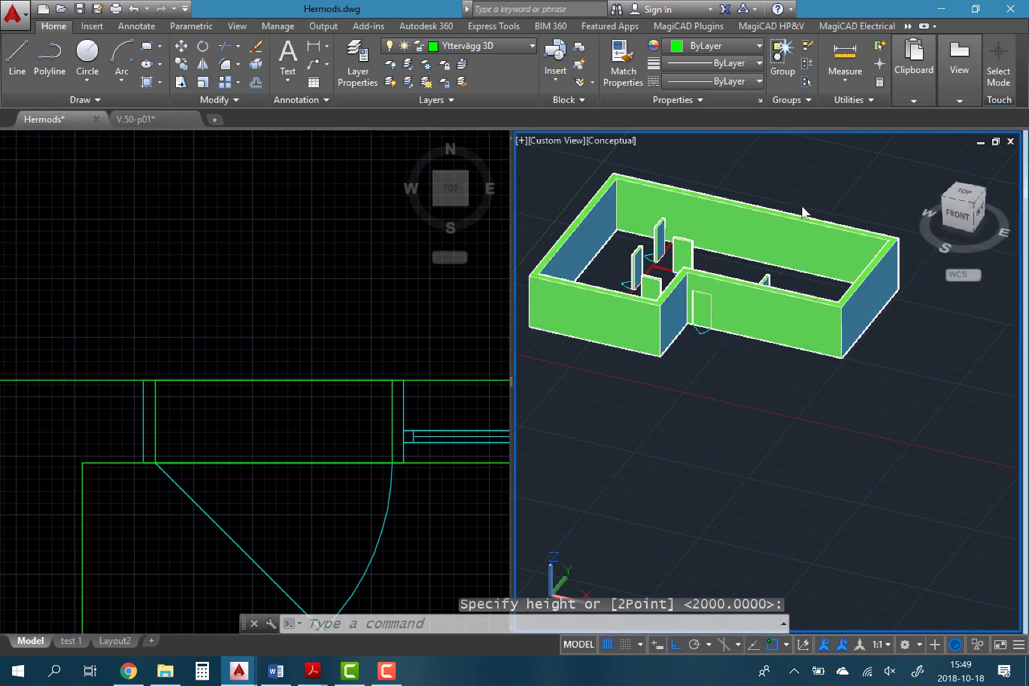
click(266, 293)
scroll(275, 290, down, 3)
middle_drag(275, 289, 200, 277)
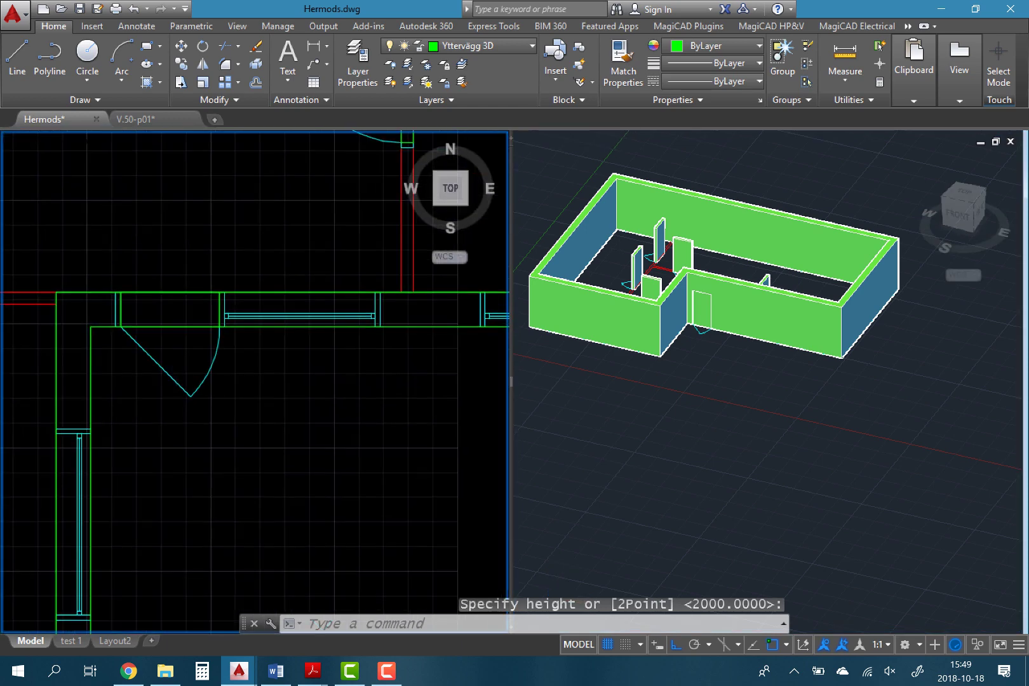
scroll(230, 301, up, 2)
scroll(230, 301, up, 2)
scroll(243, 305, down, 5)
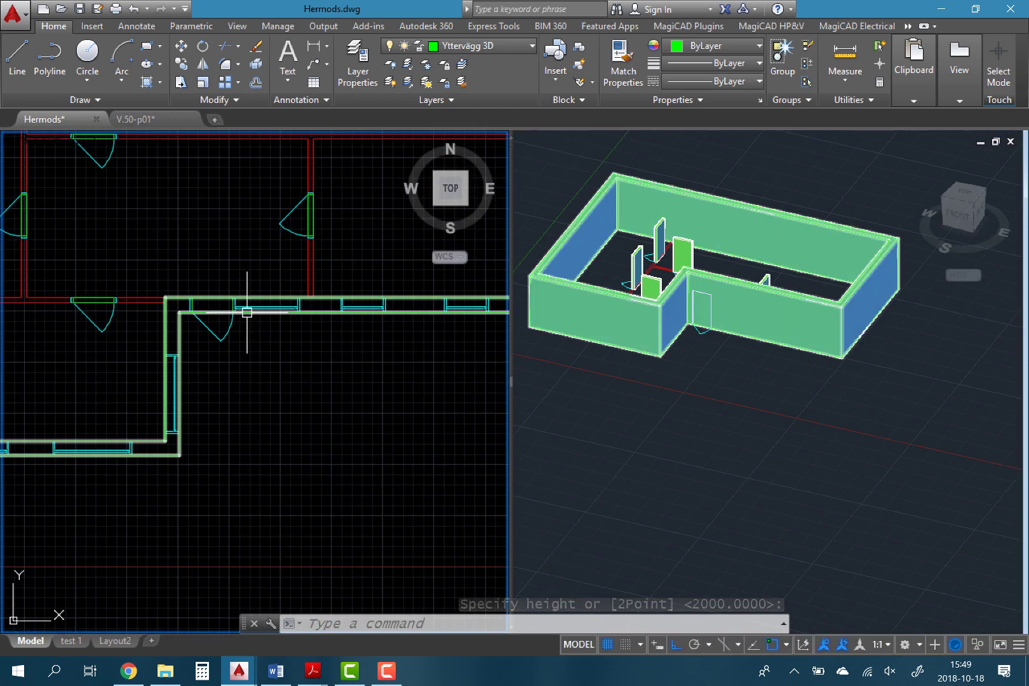
scroll(159, 363, down, 2)
key(Escape)
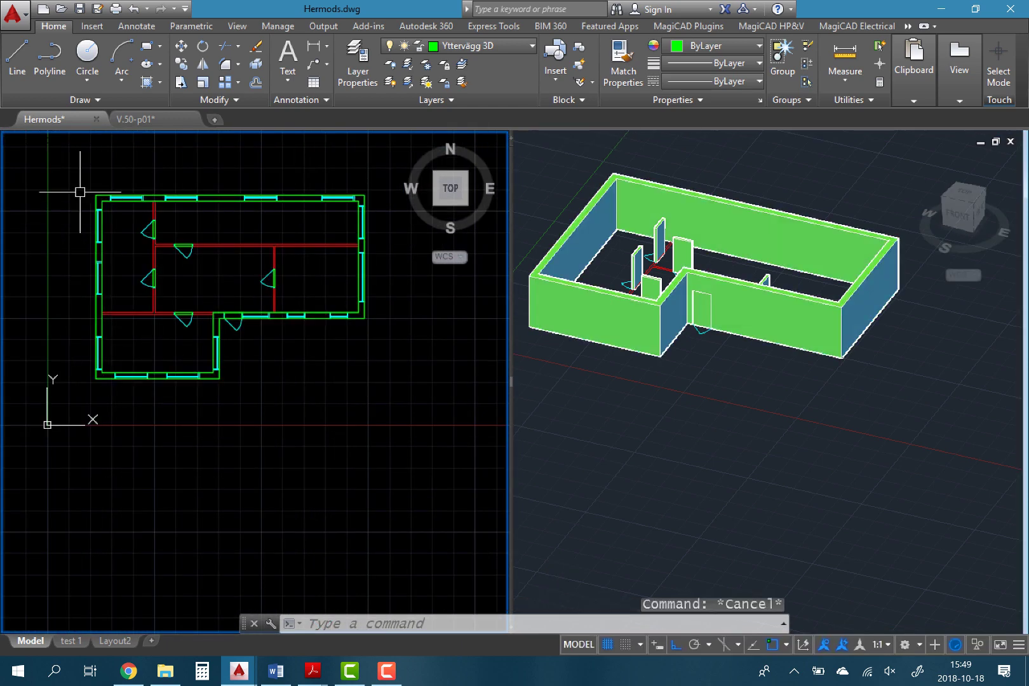
Erase the window symbols on the top wall, then those on the left wall.
click(80, 180)
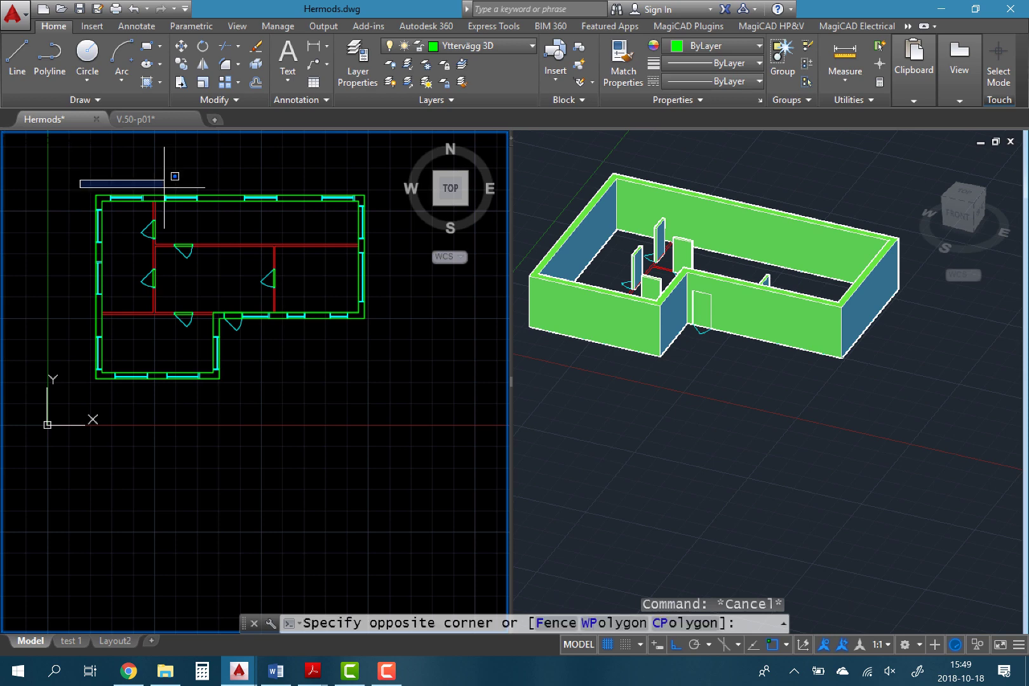
click(353, 206)
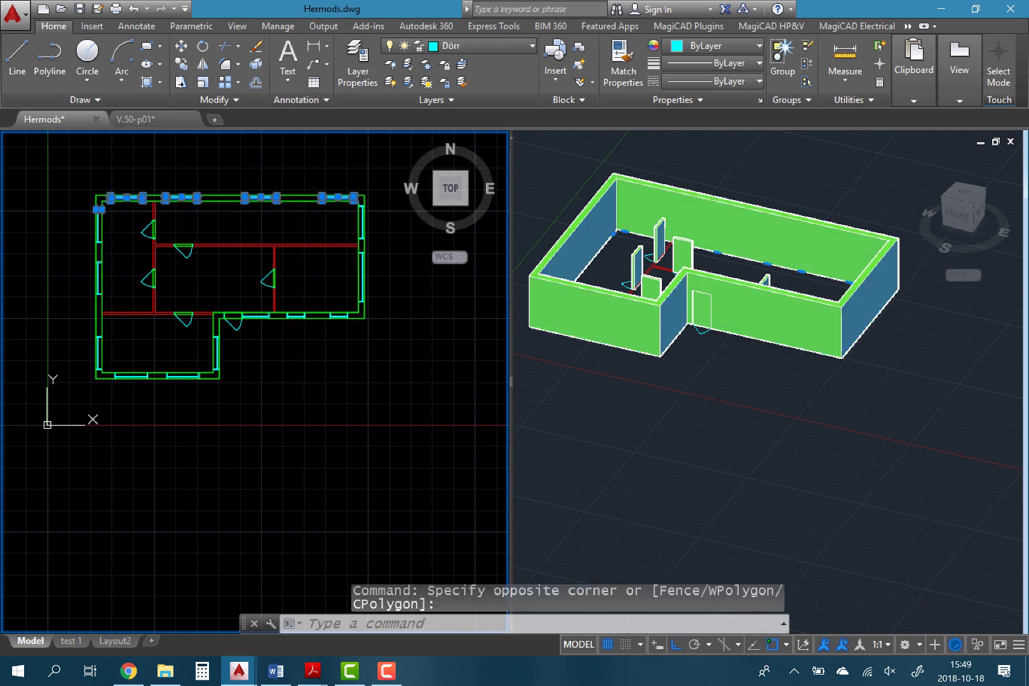
key(Delete)
click(78, 200)
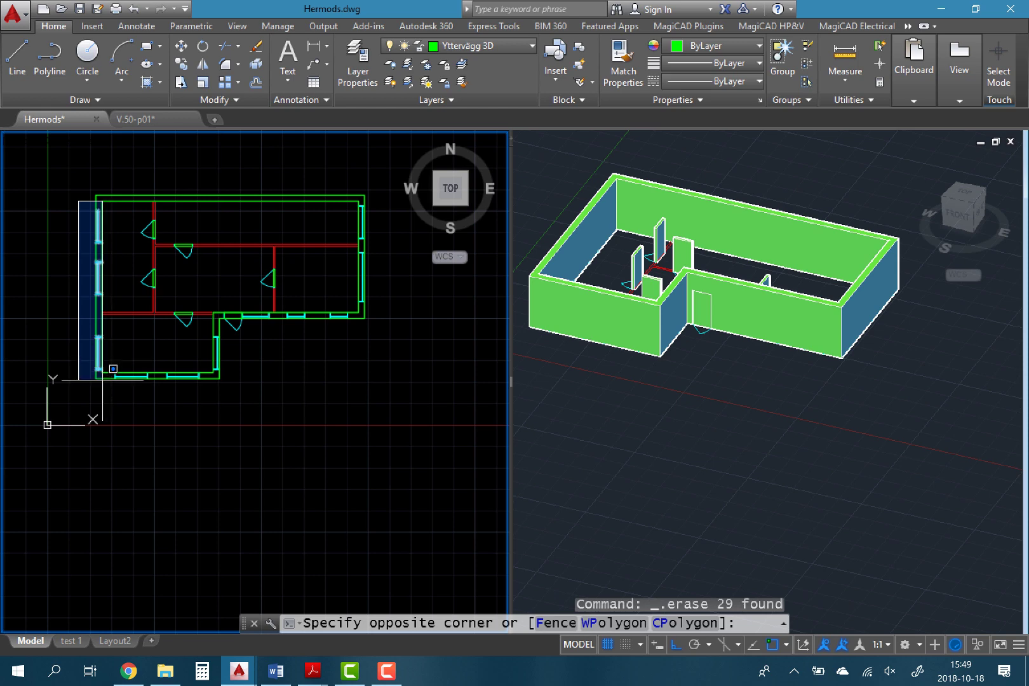
click(111, 422)
key(Delete)
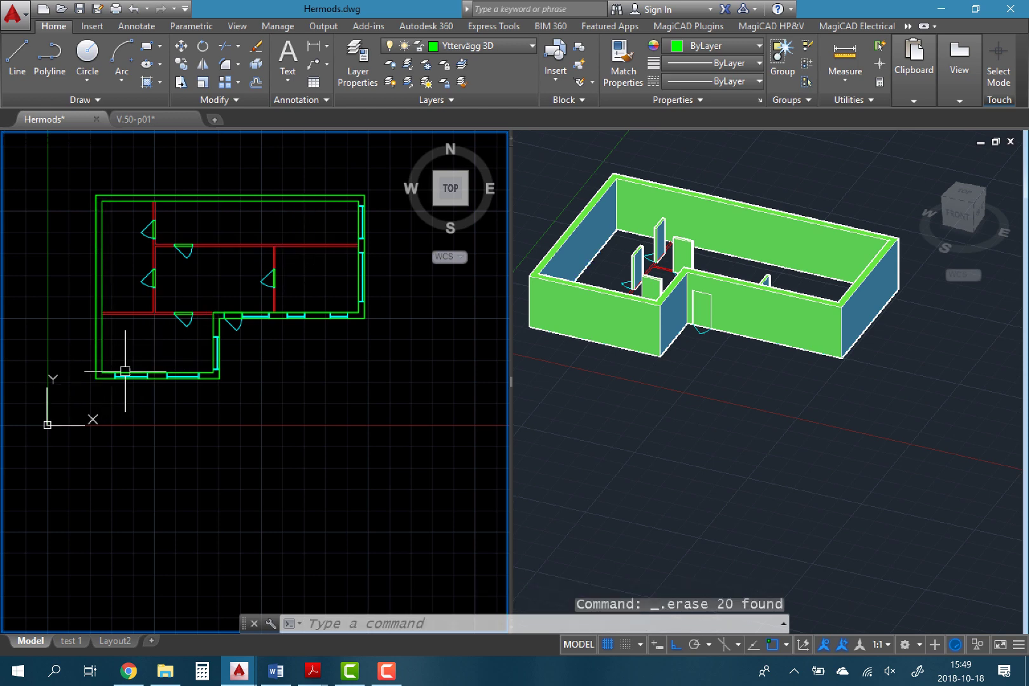
scroll(125, 371, up, 4)
Add two 1200-high boxes across the first two window openings.
text(box)
key(Return)
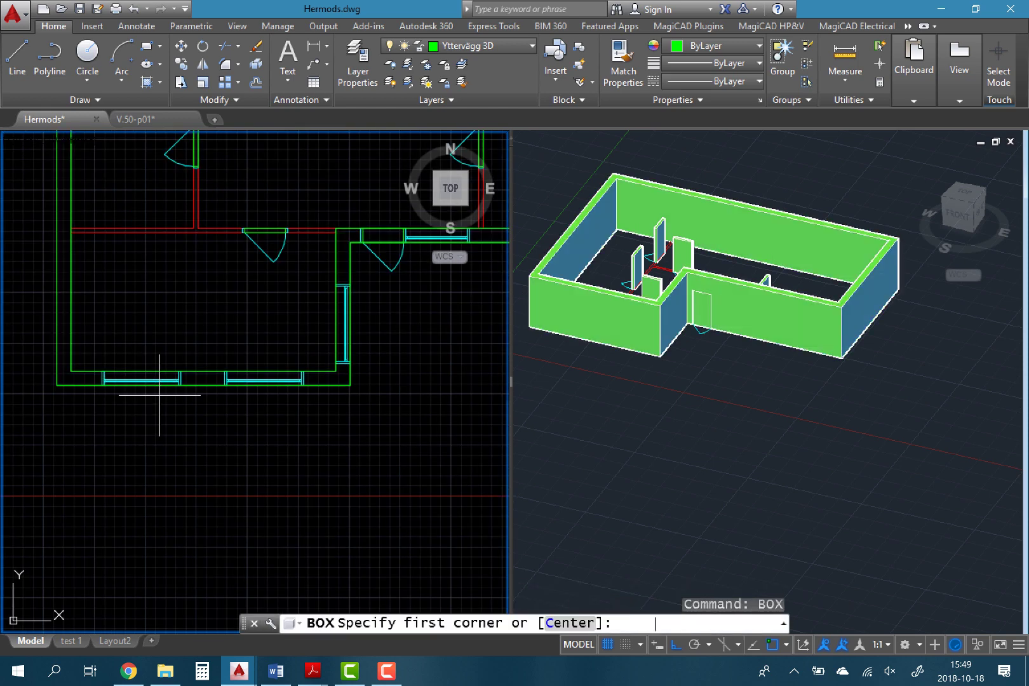
scroll(141, 380, up, 4)
click(90, 341)
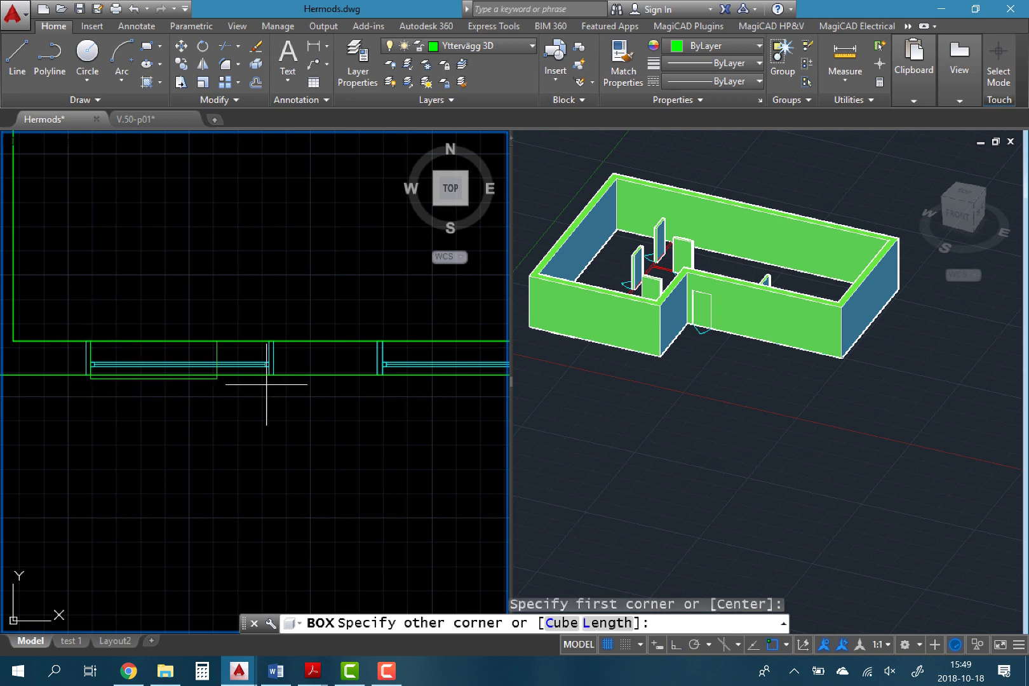
click(270, 375)
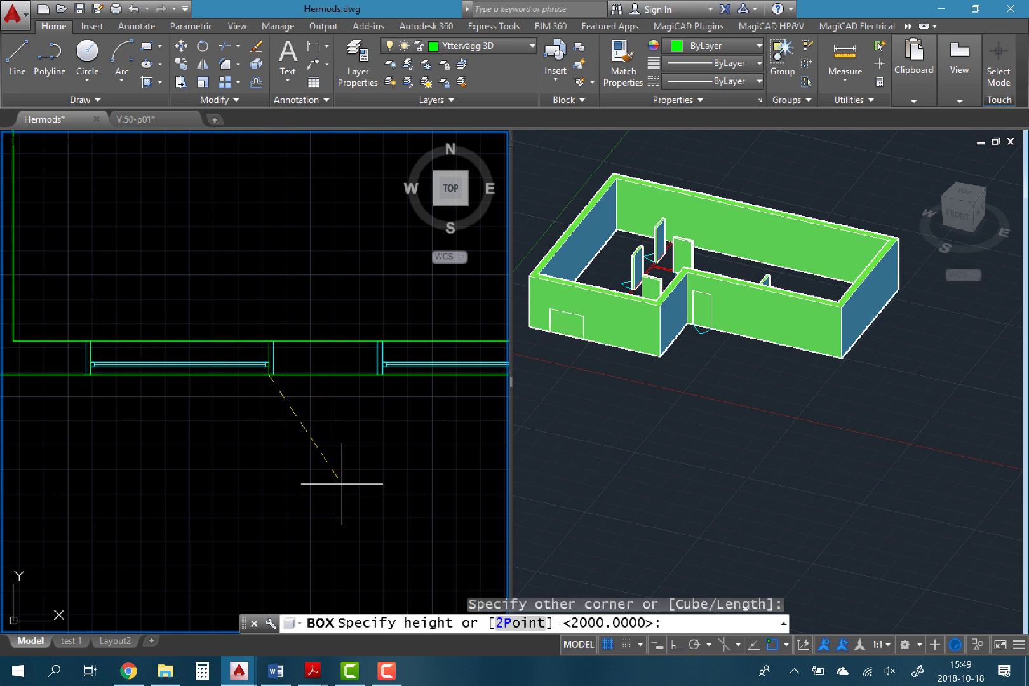
text(1200)
key(Return)
mouse_move(340, 446)
middle_down()
mouse_move(299, 459)
mouse_move(198, 400)
middle_up()
key(Return)
click(191, 349)
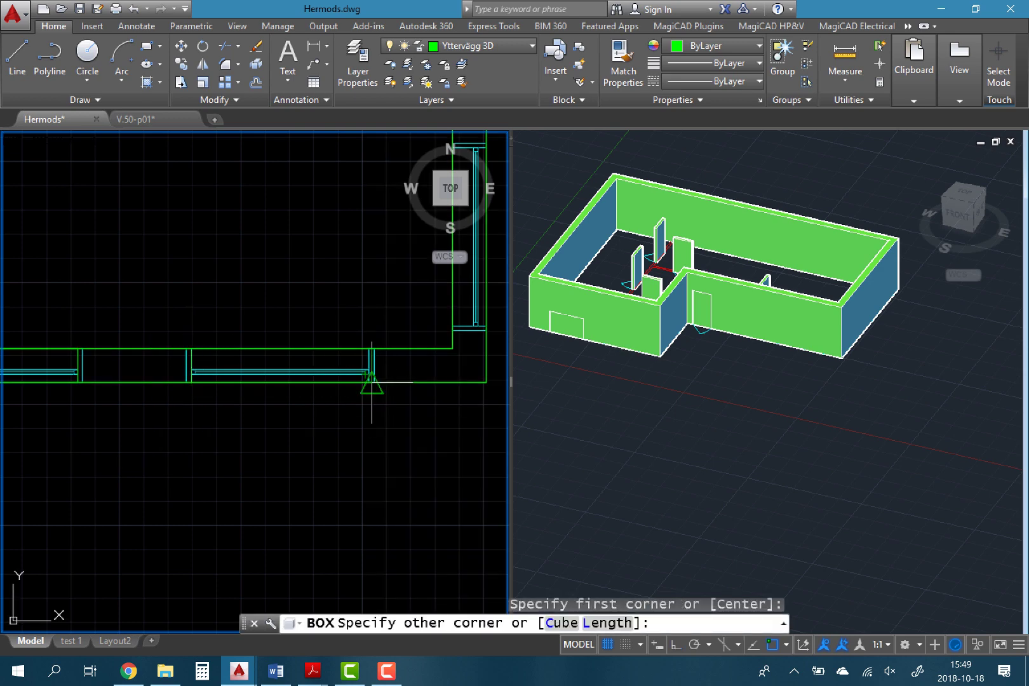
click(401, 330)
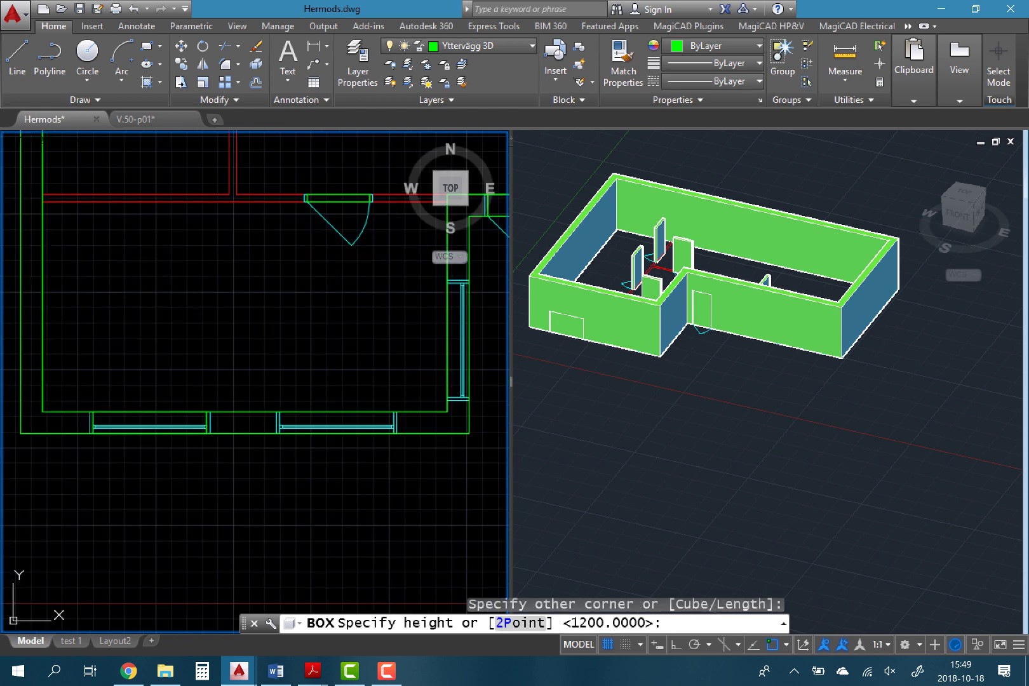
key(Return)
Add a third 1200-high box across the next window opening.
scroll(253, 544, down, 2)
scroll(379, 447, up, 4)
text(box)
key(Return)
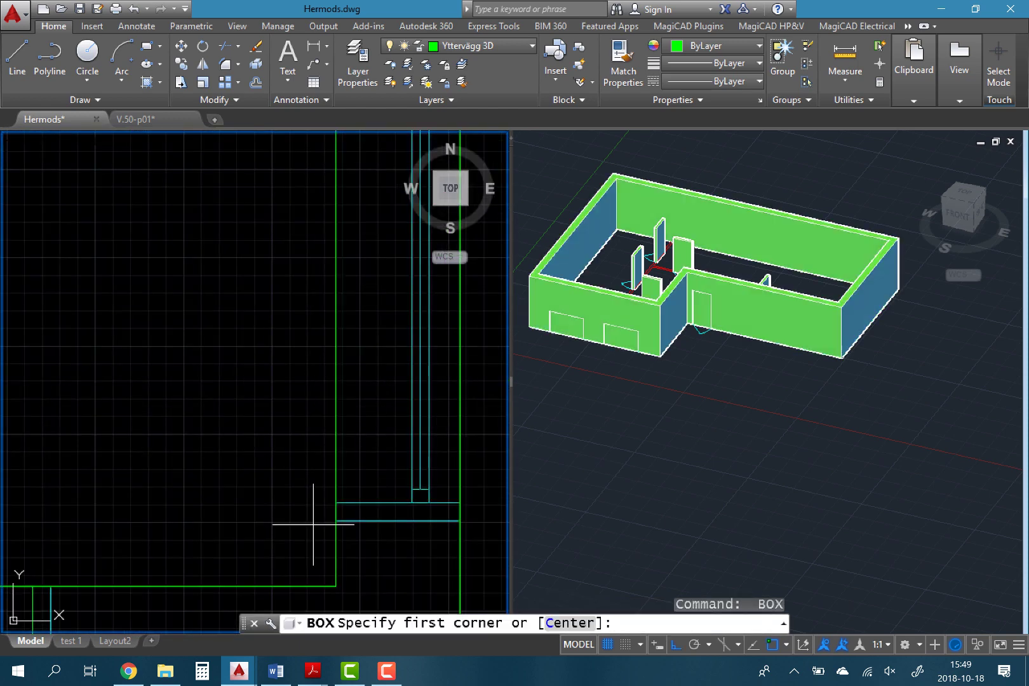
click(335, 503)
middle_drag(195, 608, 299, 375)
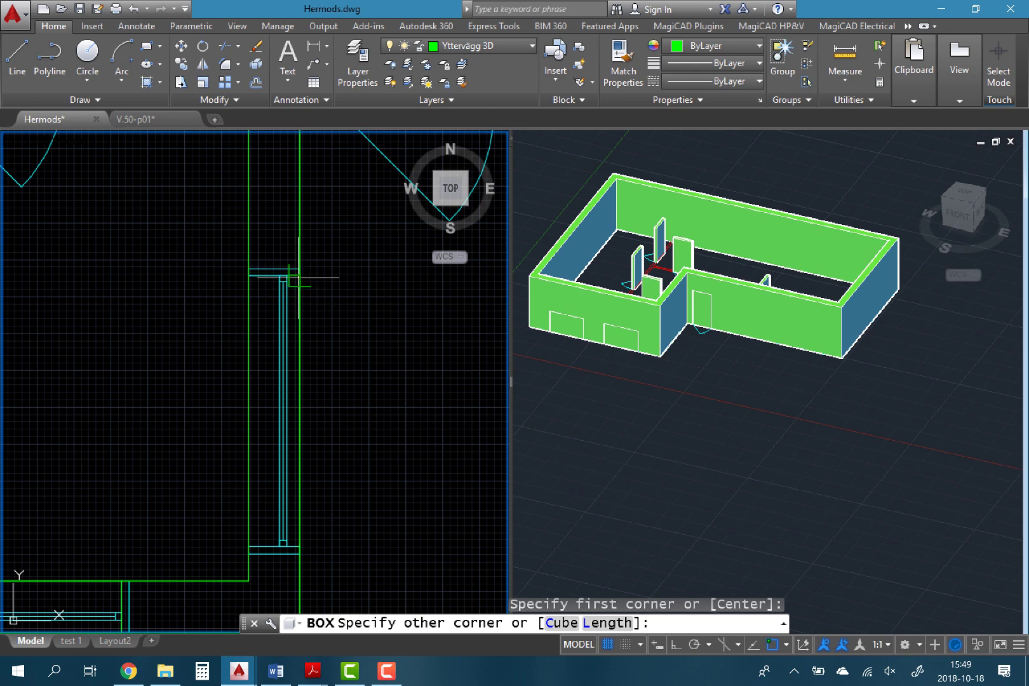
click(298, 277)
scroll(344, 360, down, 3)
middle_drag(344, 361, 232, 367)
scroll(232, 367, up, 3)
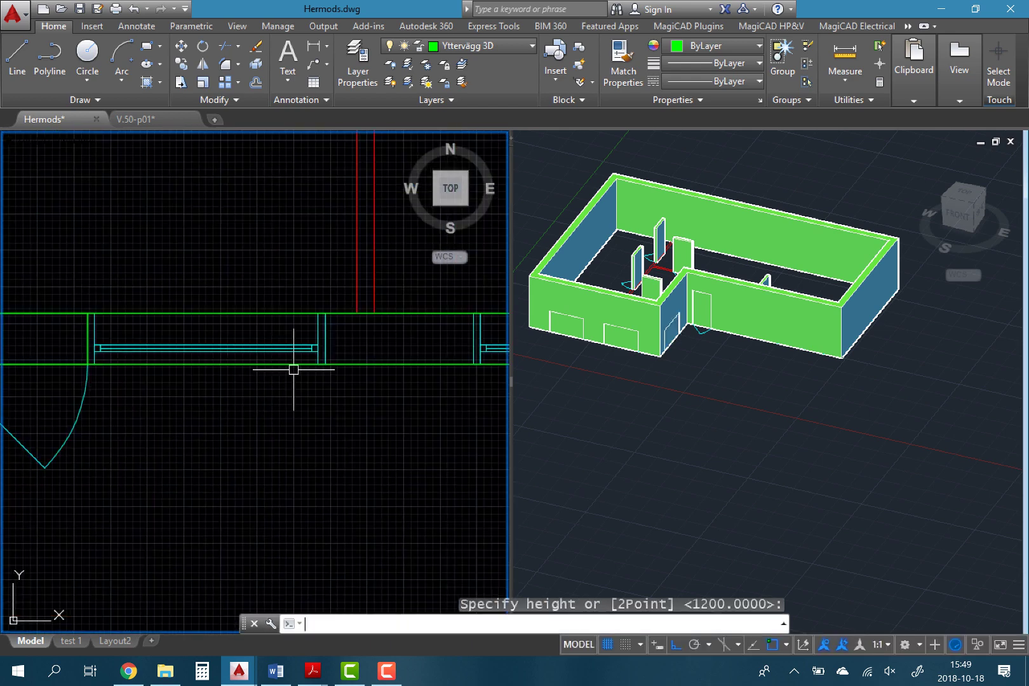
key(Return)
key(Return)
Add two more 1200-high window boxes along the wall, the last at the wall end.
click(318, 365)
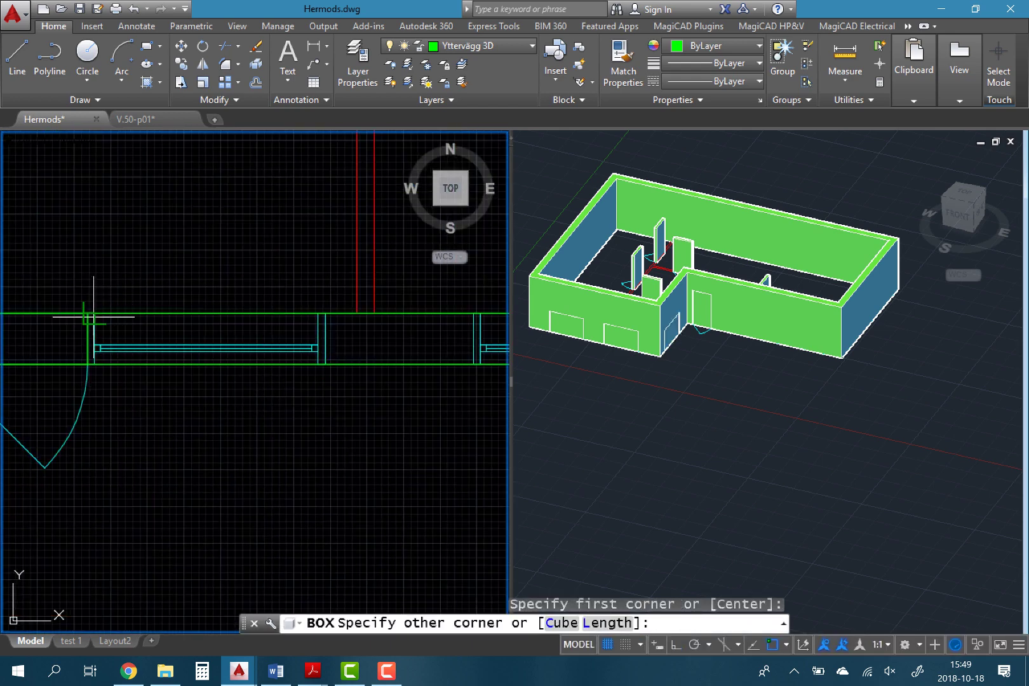
click(93, 317)
middle_drag(402, 344, 96, 402)
key(Return)
key(Return)
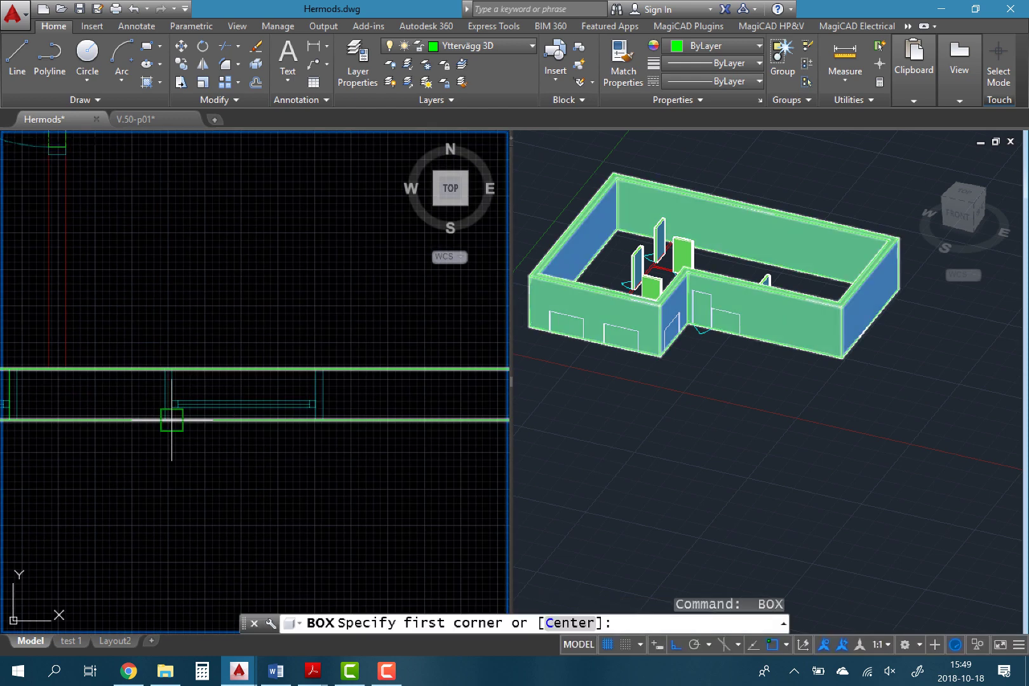
click(171, 419)
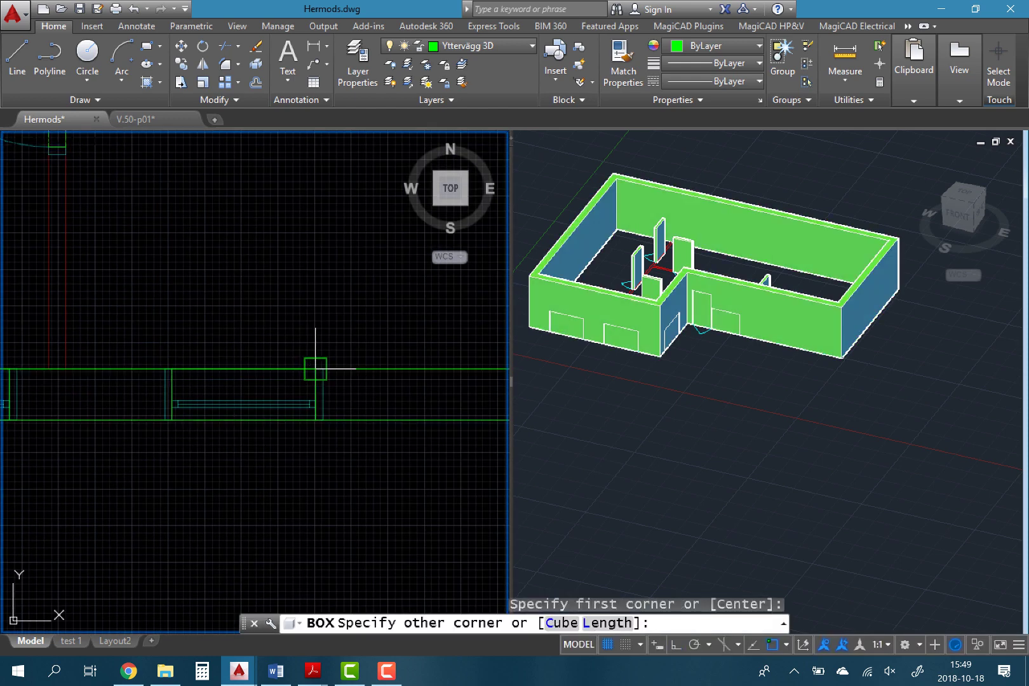
click(315, 369)
key(Return)
key(Escape)
click(344, 459)
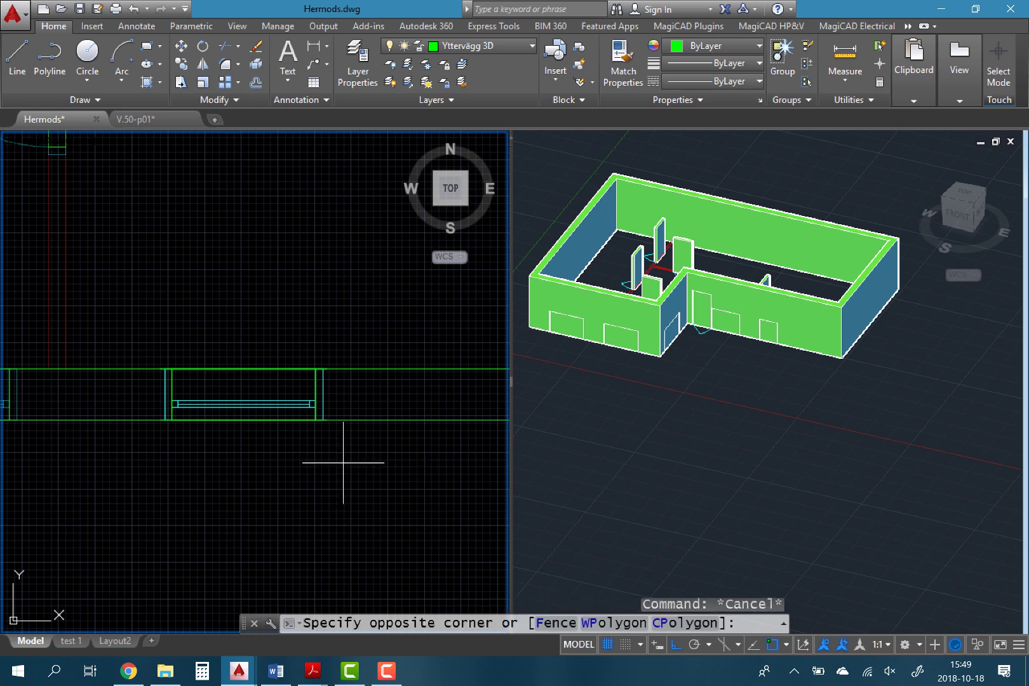
key(Escape)
scroll(344, 466, down, 4)
mouse_move(344, 471)
middle_down()
mouse_move(184, 494)
mouse_move(164, 453)
middle_up()
Erase the old door/window block and the east-wall window symbols from the plan.
scroll(164, 452, down, 4)
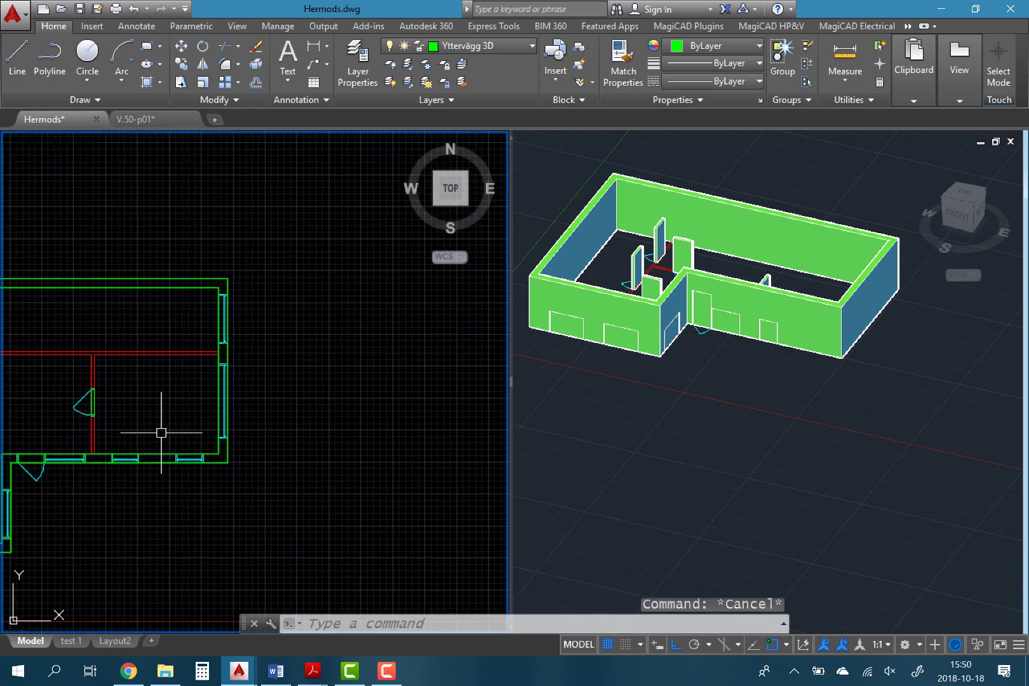
click(161, 431)
click(216, 484)
key(Delete)
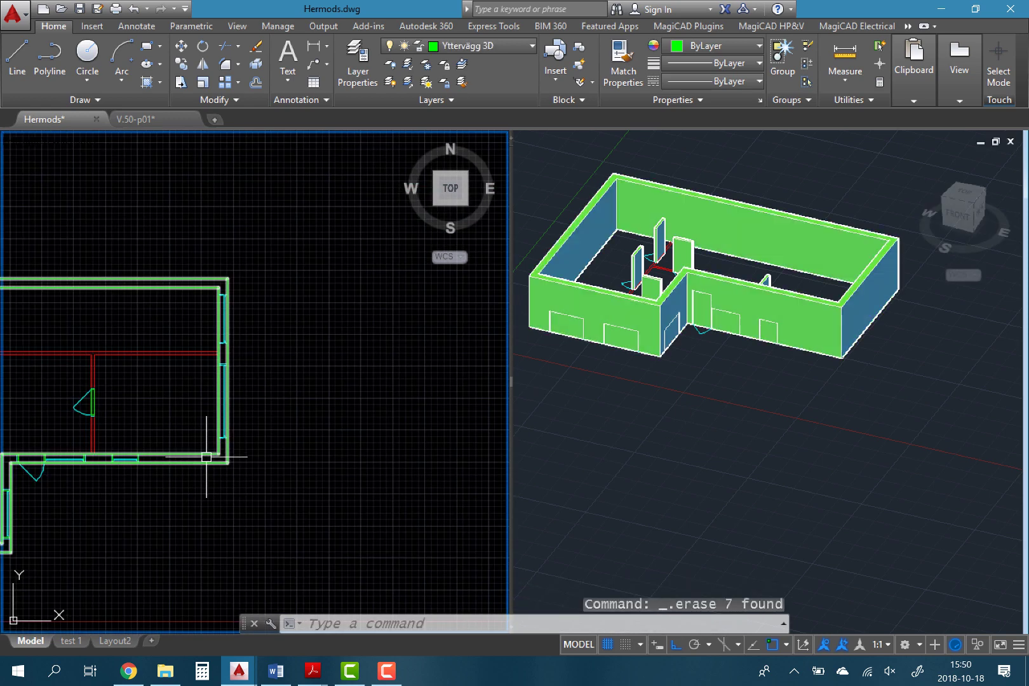
click(214, 449)
click(263, 270)
key(Delete)
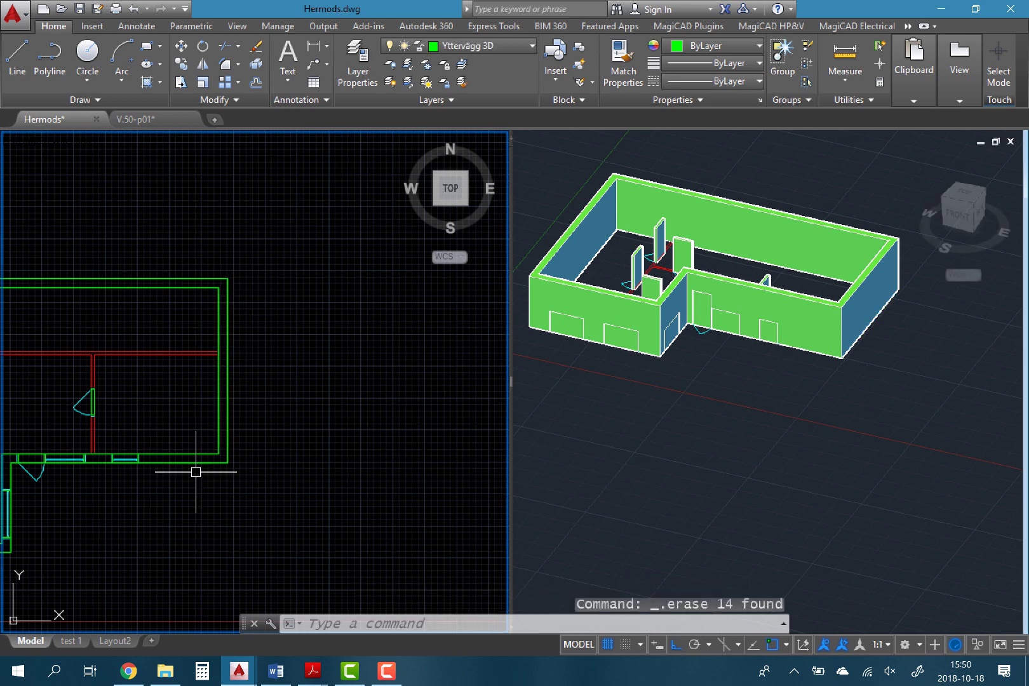
click(675, 414)
scroll(616, 322, up, 3)
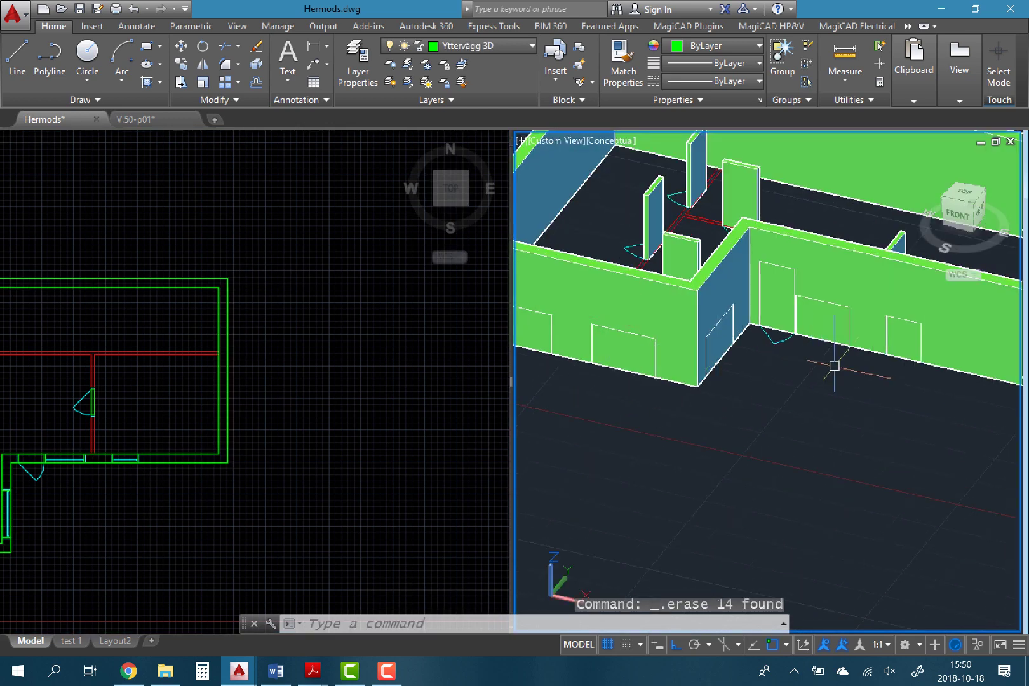
scroll(876, 345, down, 2)
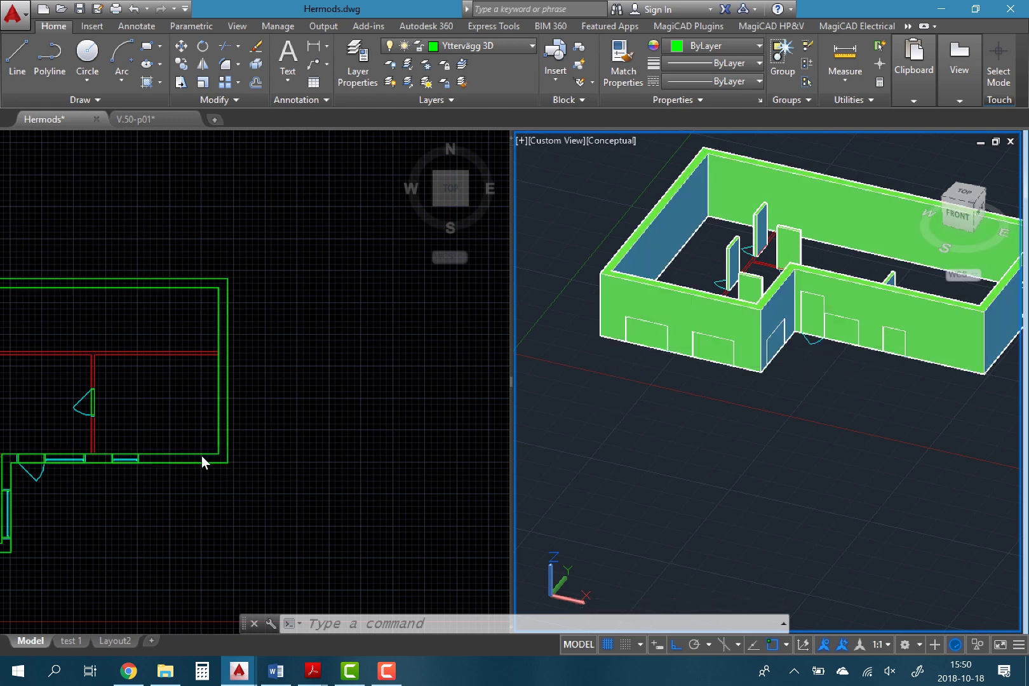
middle_drag(153, 458, 151, 456)
scroll(151, 455, down, 3)
key(Escape)
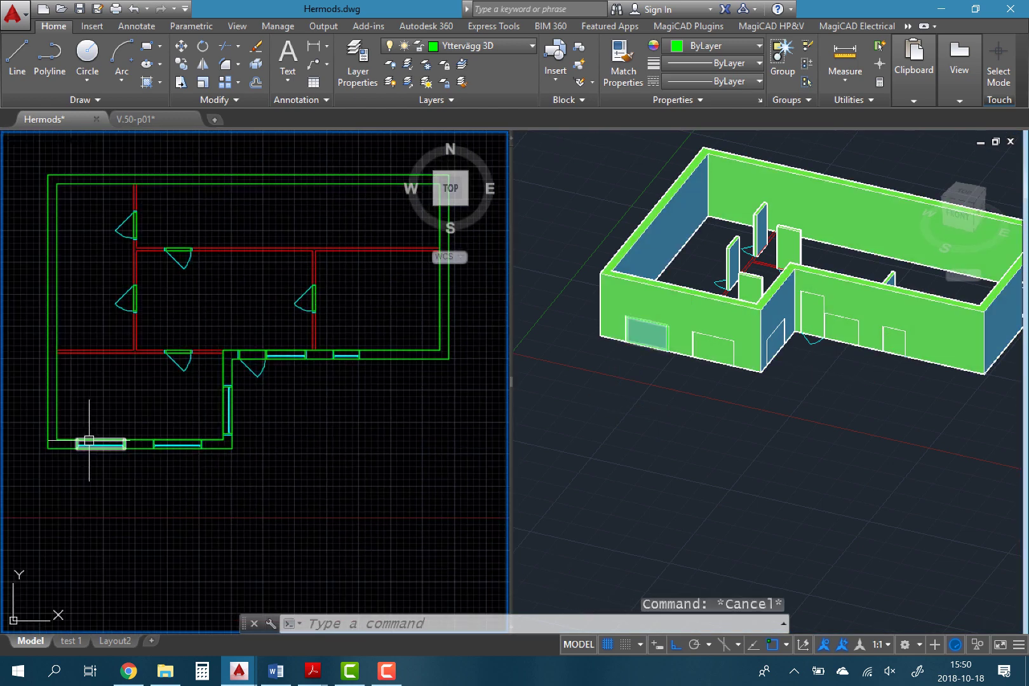
Set Position Z to 900 for all five selected window boxes in Properties.
click(98, 444)
click(170, 439)
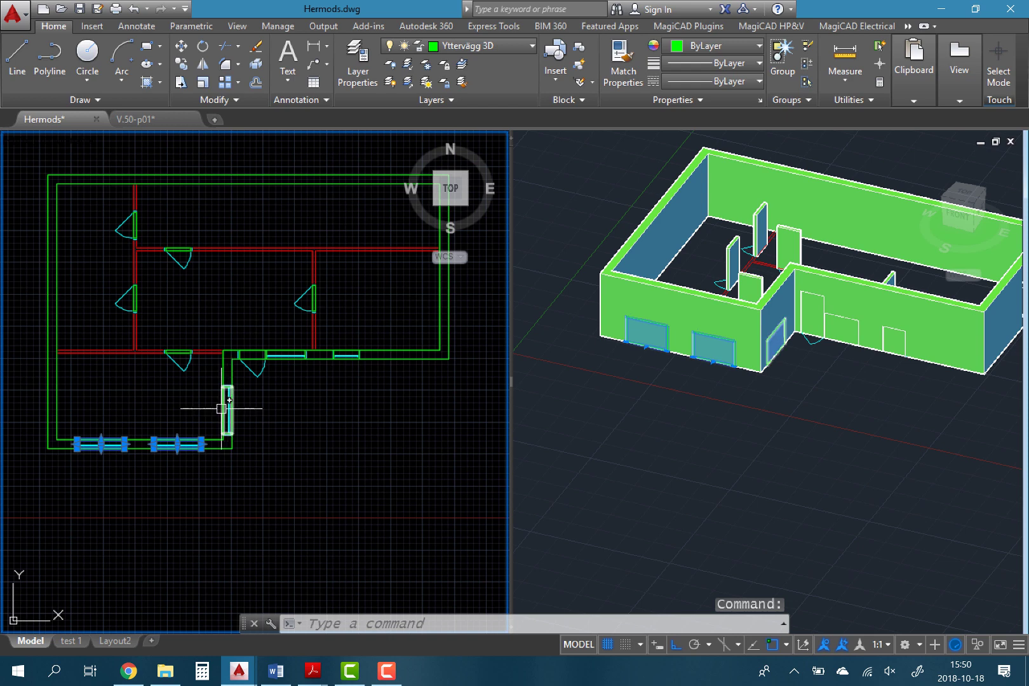
click(227, 410)
click(295, 354)
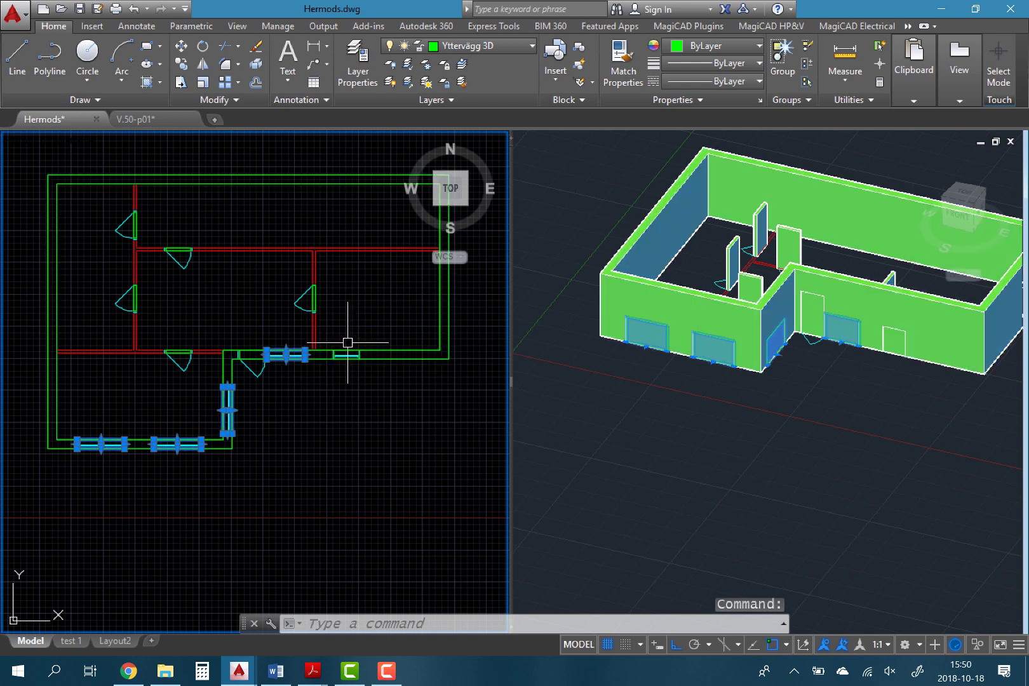
click(346, 353)
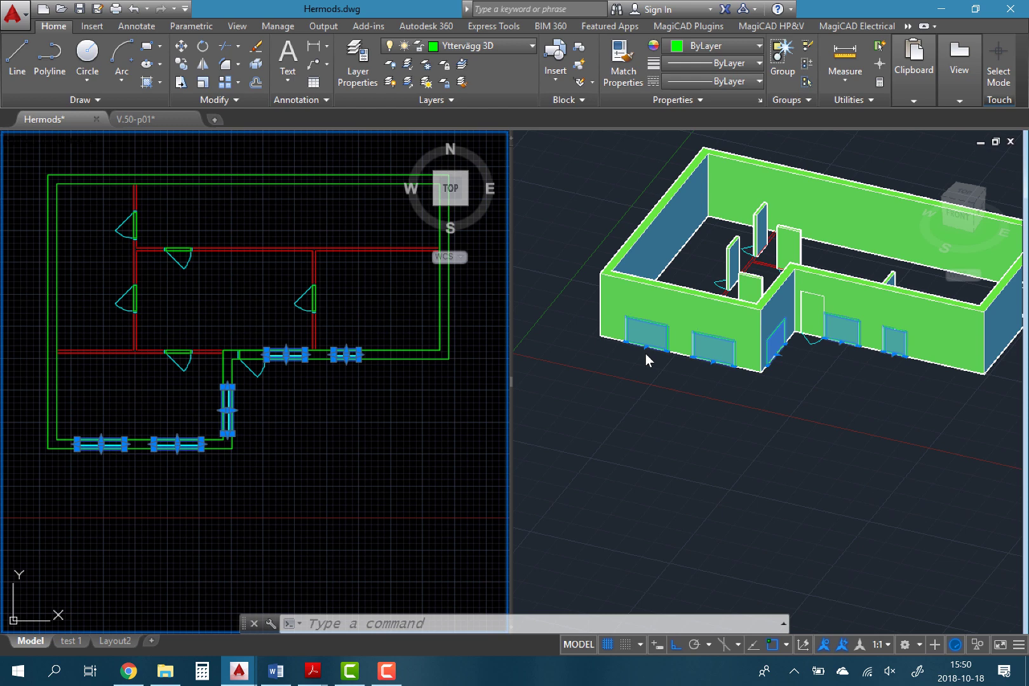
key(ctrl+1)
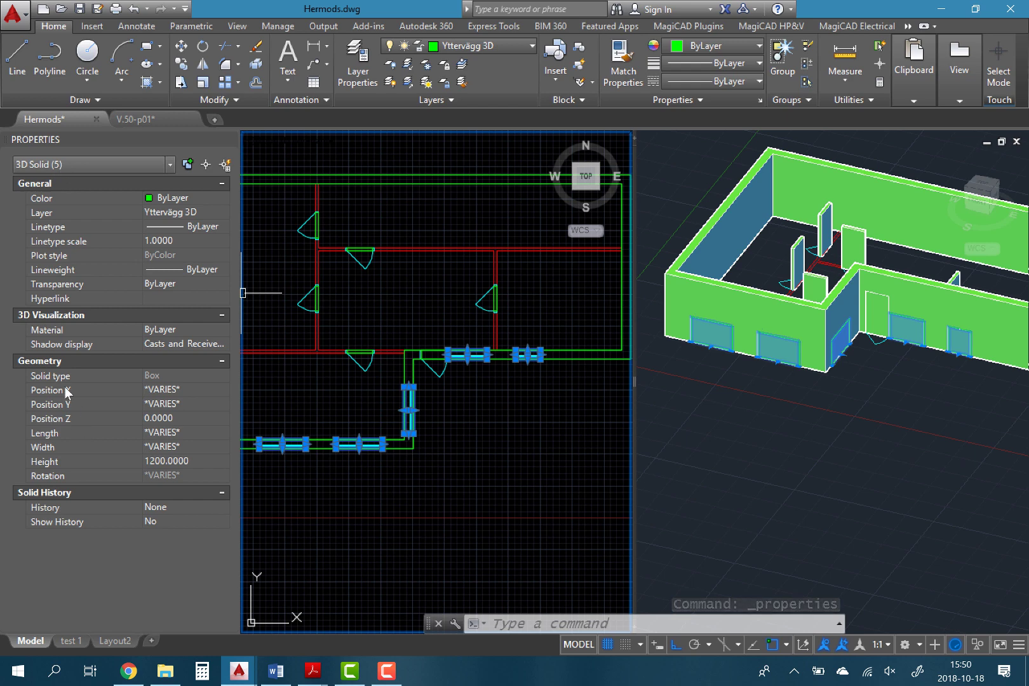
click(176, 416)
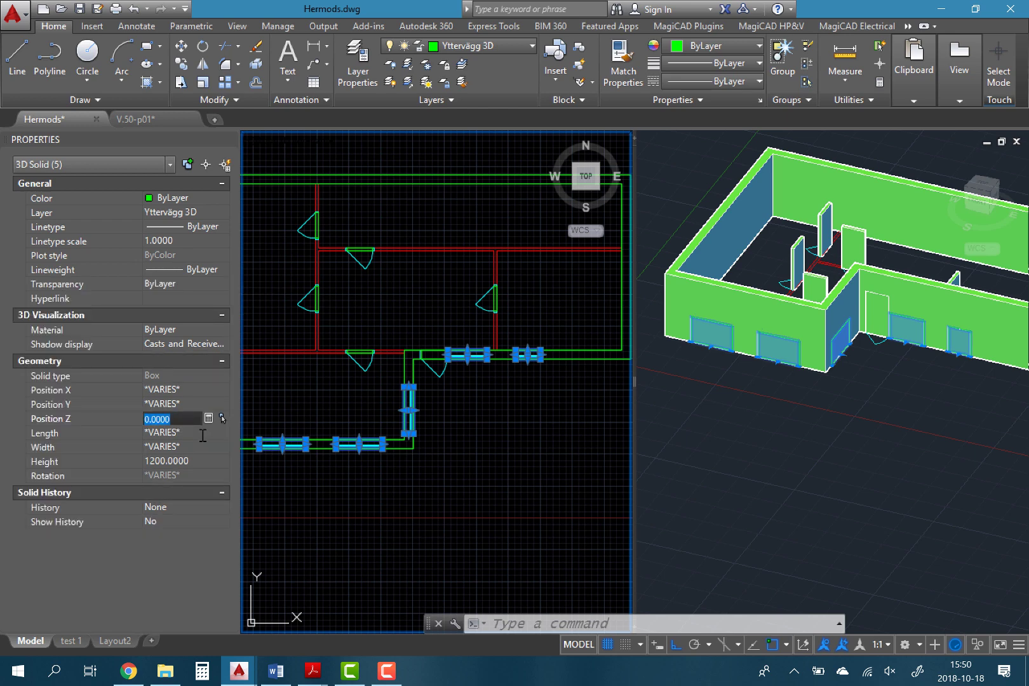
text(900)
key(Return)
click(203, 433)
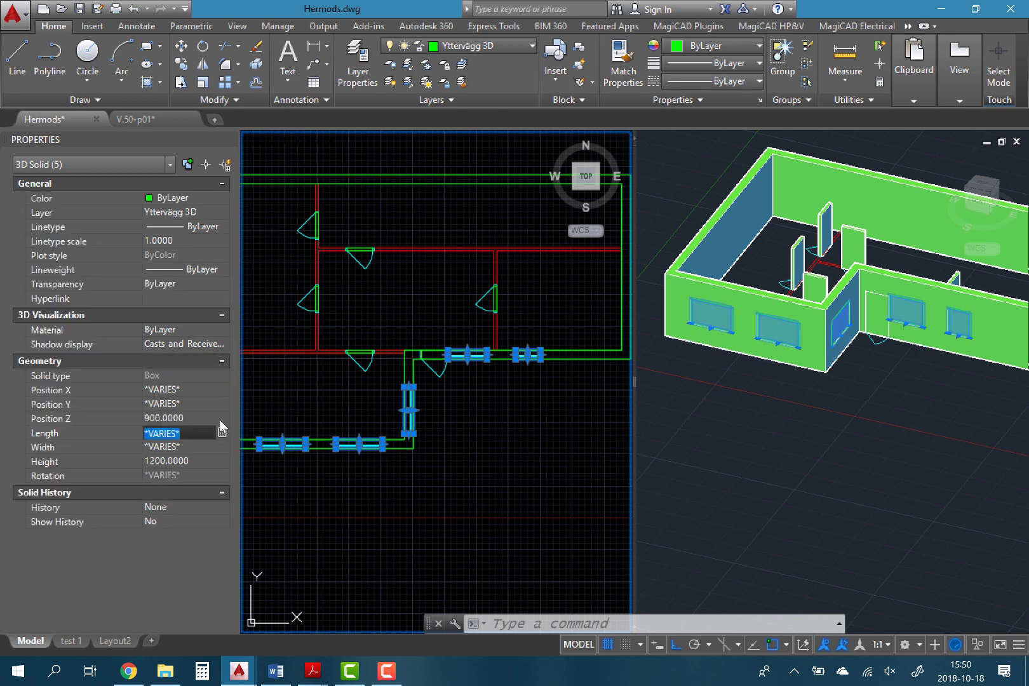
click(961, 419)
key(Escape)
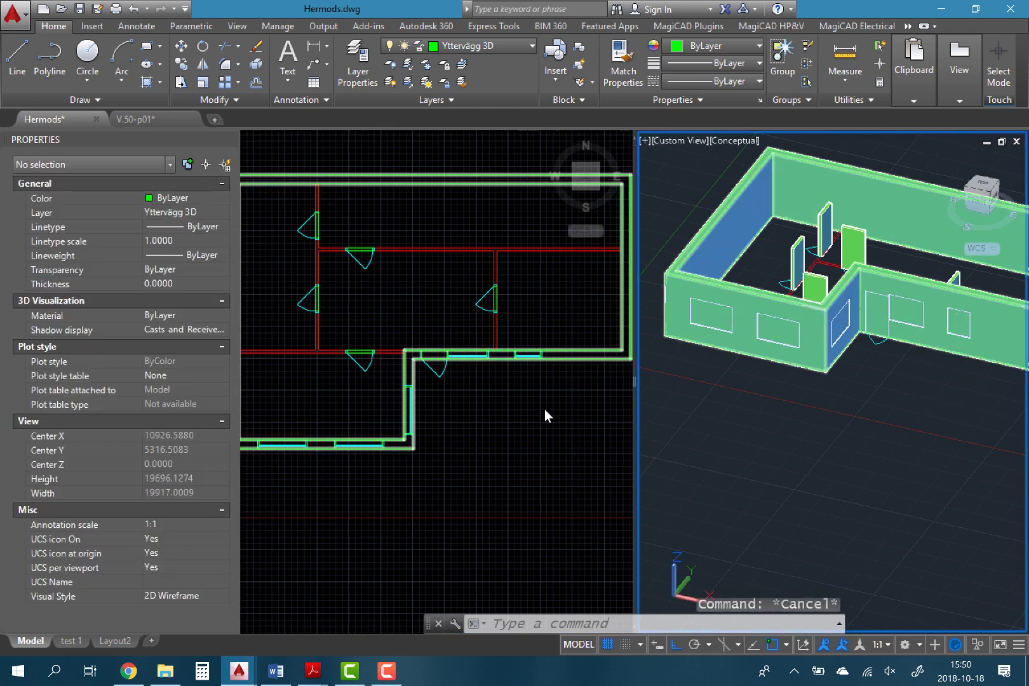
Set the Height of the window box beside the door to 1100.
click(506, 413)
click(898, 353)
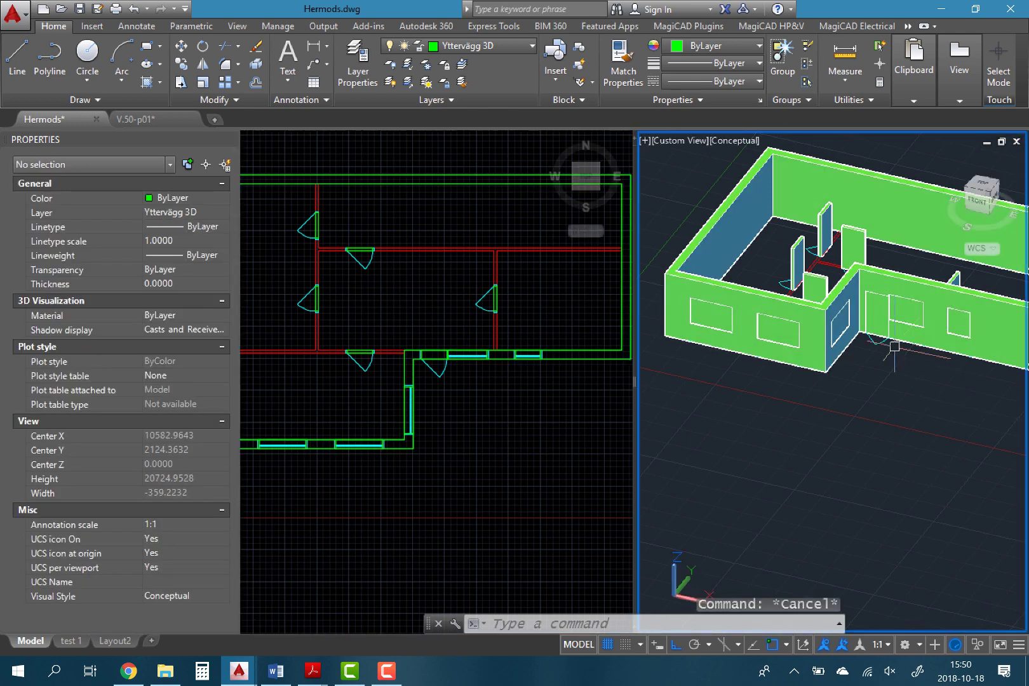
scroll(902, 306, up, 3)
scroll(902, 306, up, 4)
click(497, 405)
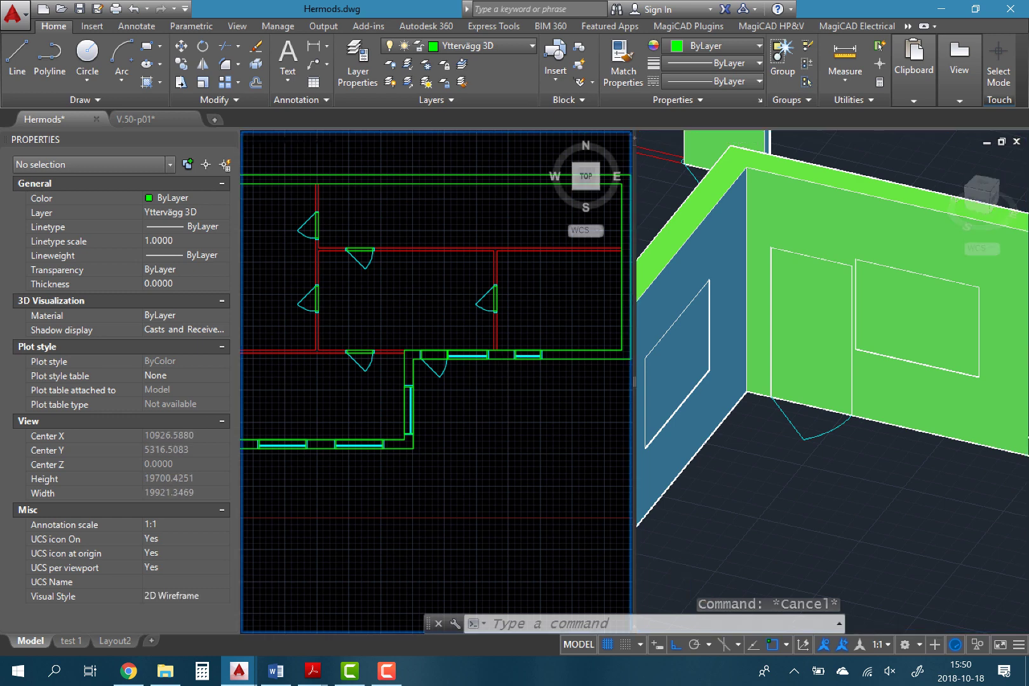
scroll(477, 366, up, 6)
click(458, 313)
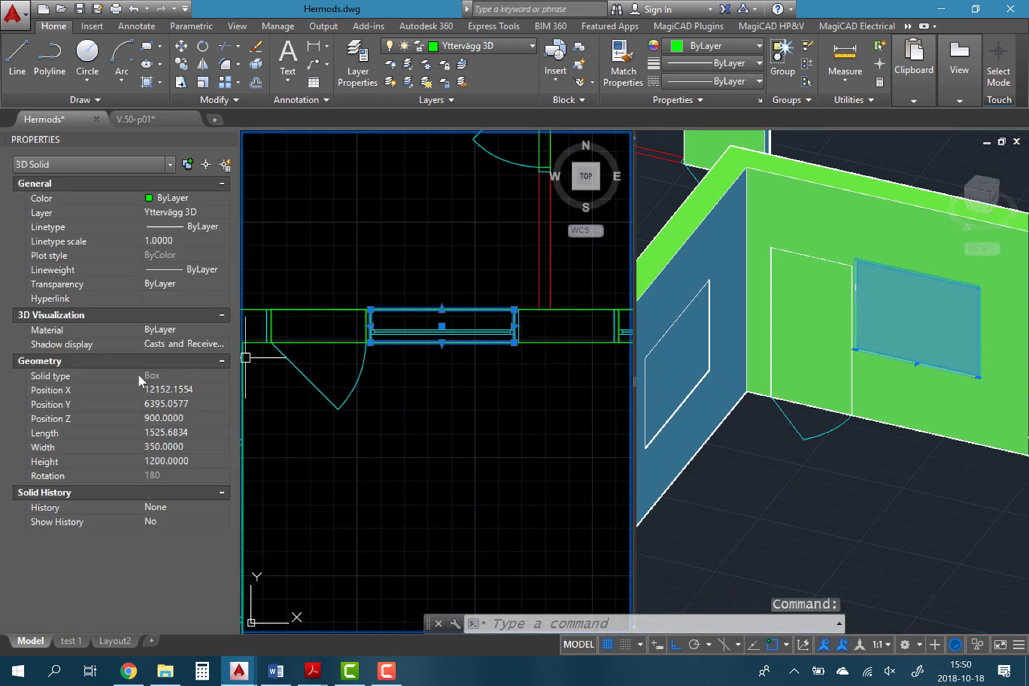
click(171, 462)
text(1100)
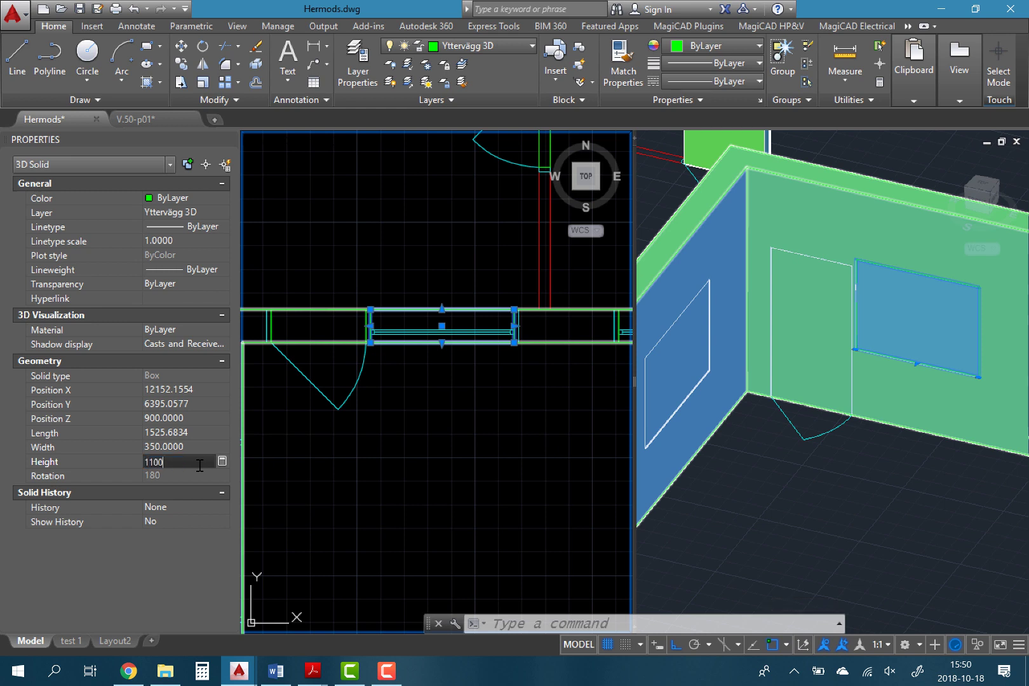
key(Return)
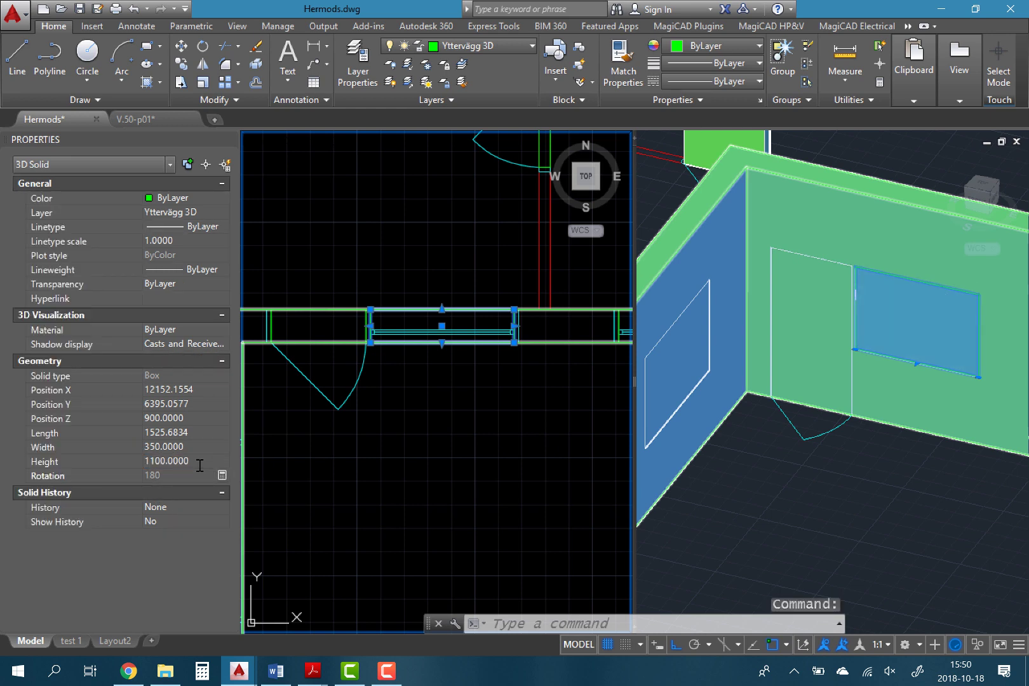
key(Escape)
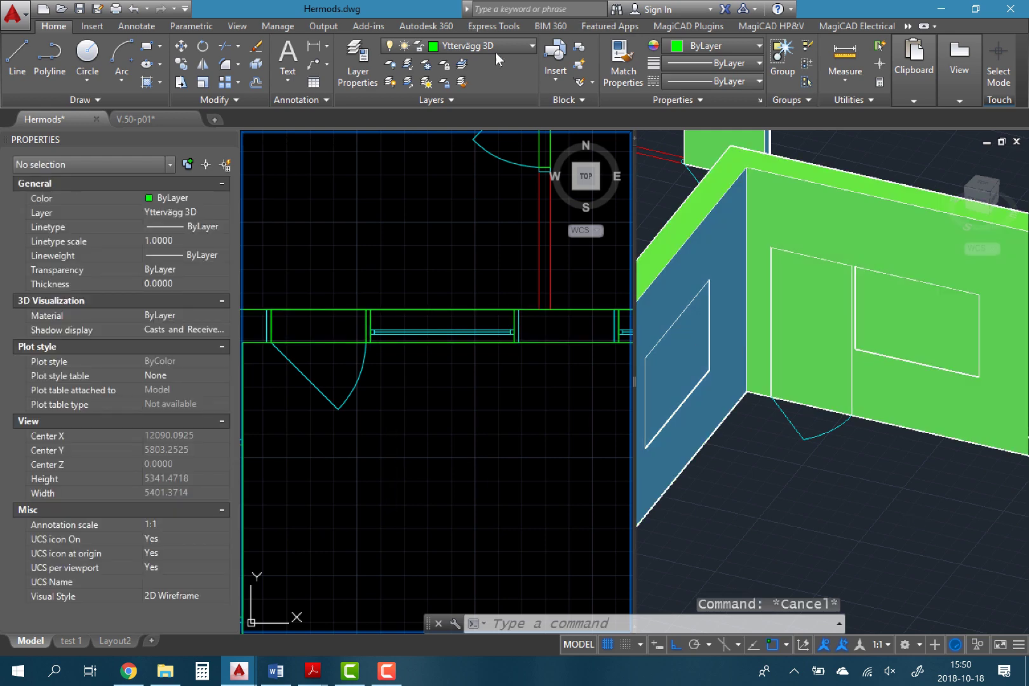
Unfreeze the Innervägg 3D layer to show the interior walls, and close Properties.
click(507, 50)
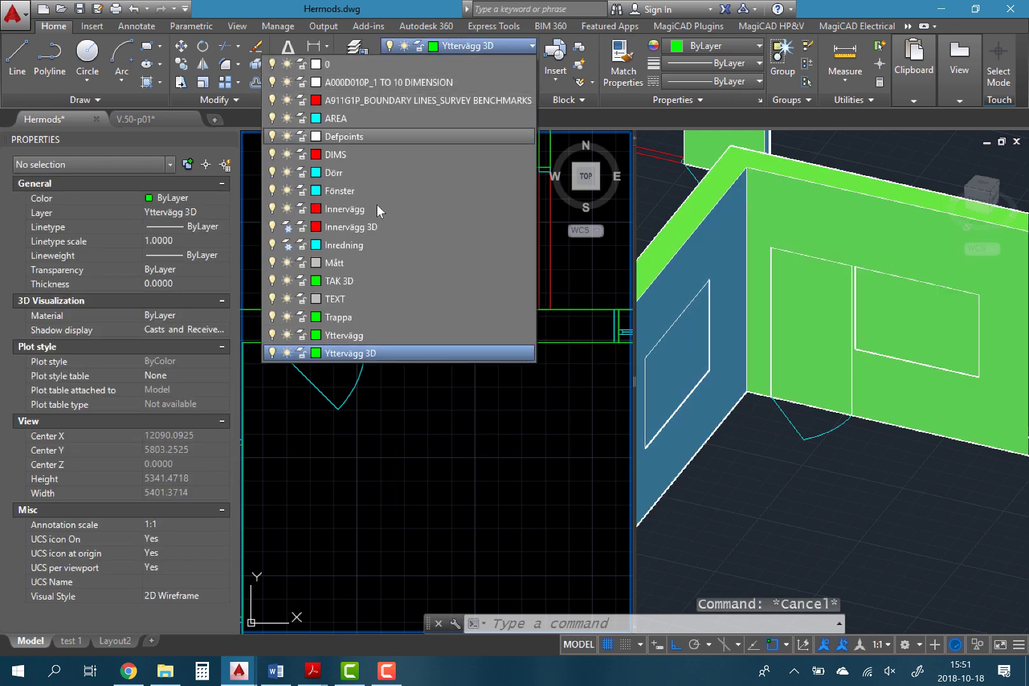
click(285, 233)
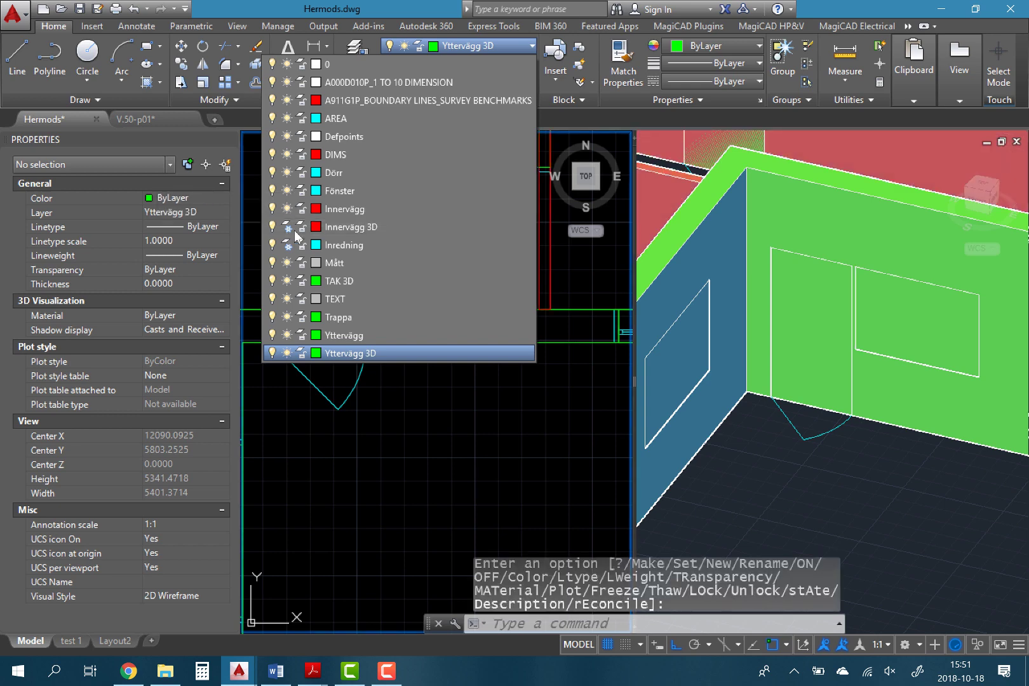
click(372, 484)
scroll(372, 483, down, 3)
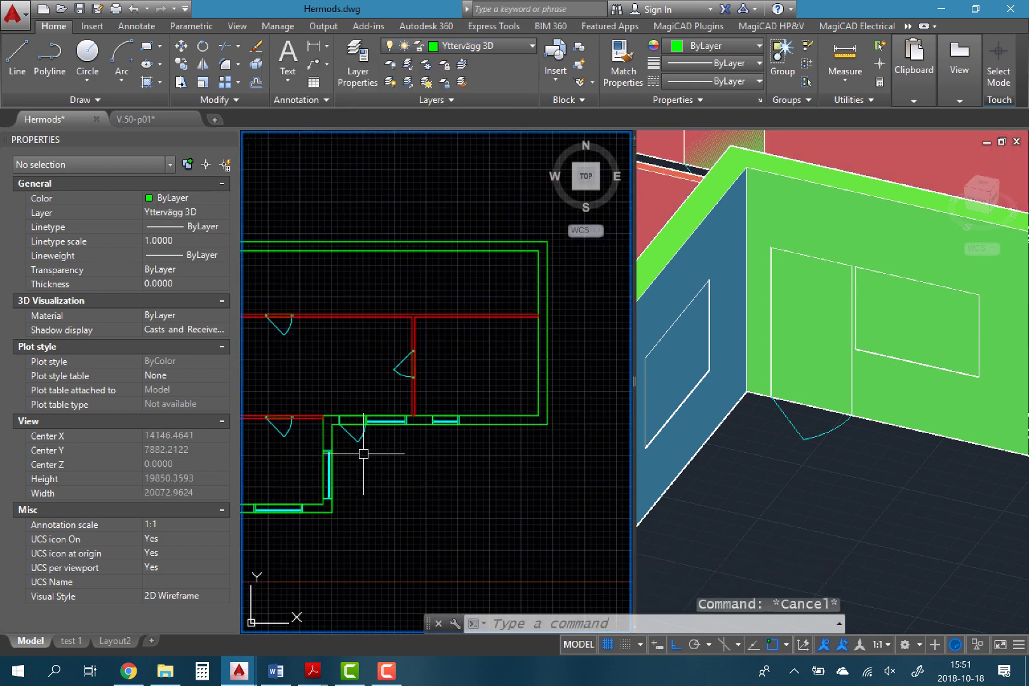
key(ctrl+1)
key(Escape)
Orbit the 3D view to look from above and pan the plan toward the interior rooms.
middle_drag(270, 329, 481, 330)
click(878, 502)
scroll(877, 501, down, 3)
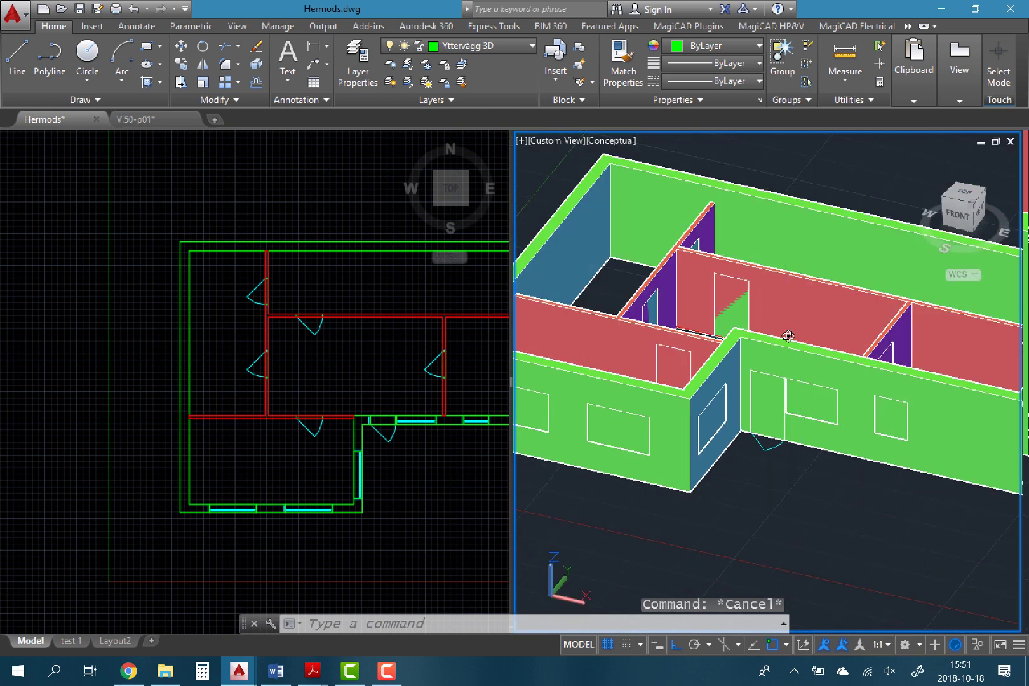
mouse_move(787, 336)
shift+middle_down()
mouse_move(753, 372)
mouse_move(652, 428)
mouse_move(718, 414)
shift+middle_up()
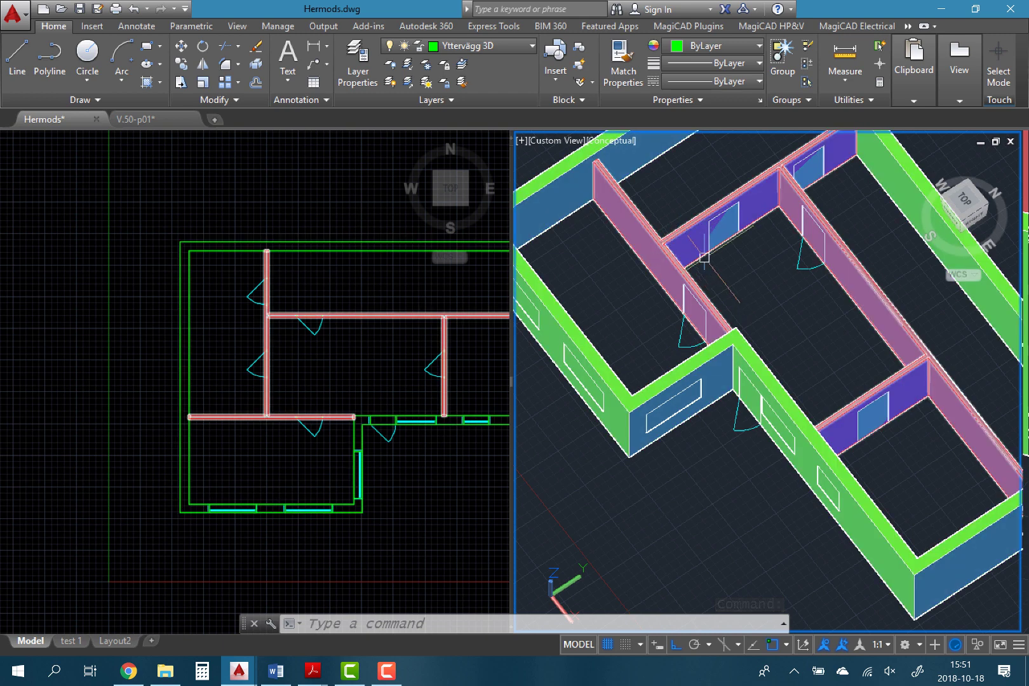
middle_drag(797, 299, 736, 365)
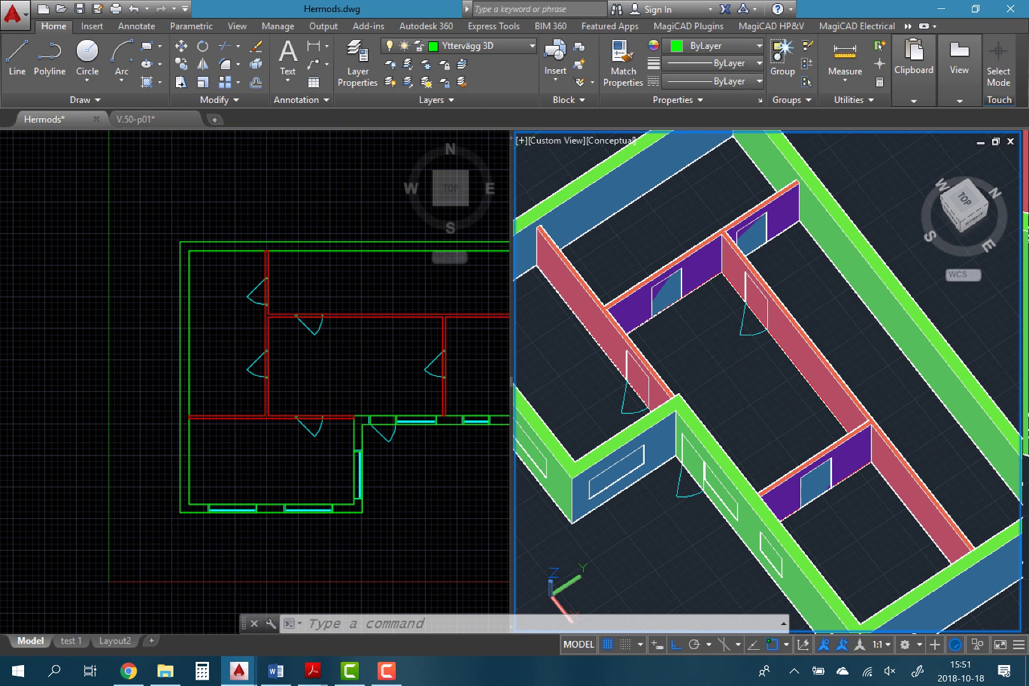
click(336, 395)
middle_drag(353, 370, 245, 394)
Subtract the three door solids from the red interior walls to cut the door openings.
scroll(252, 392, up, 5)
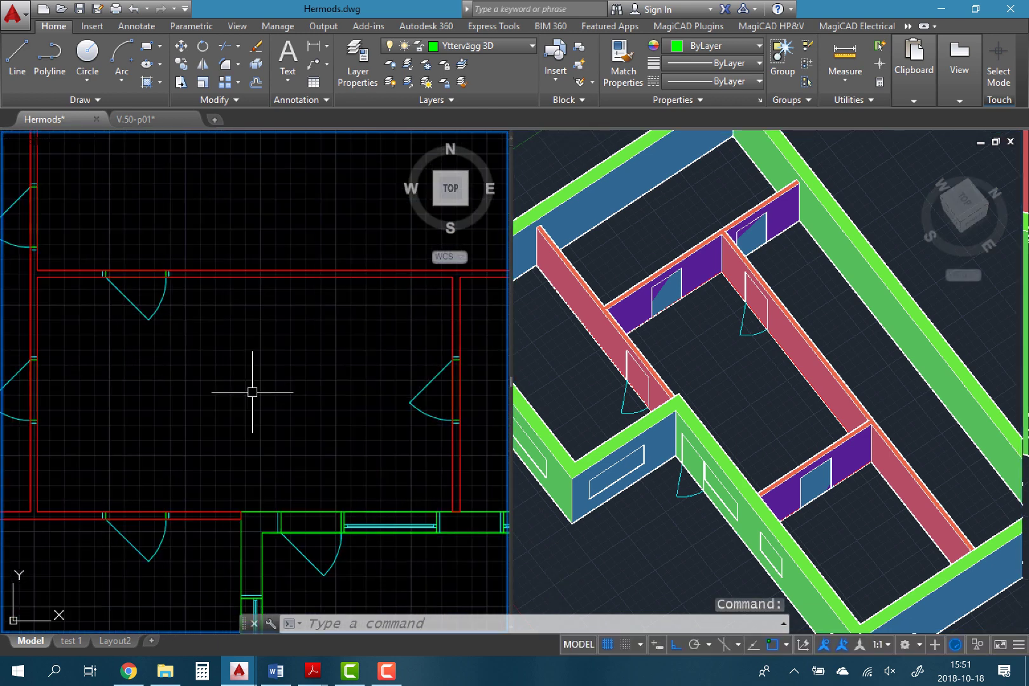
scroll(252, 391, down, 2)
text(su)
key(Return)
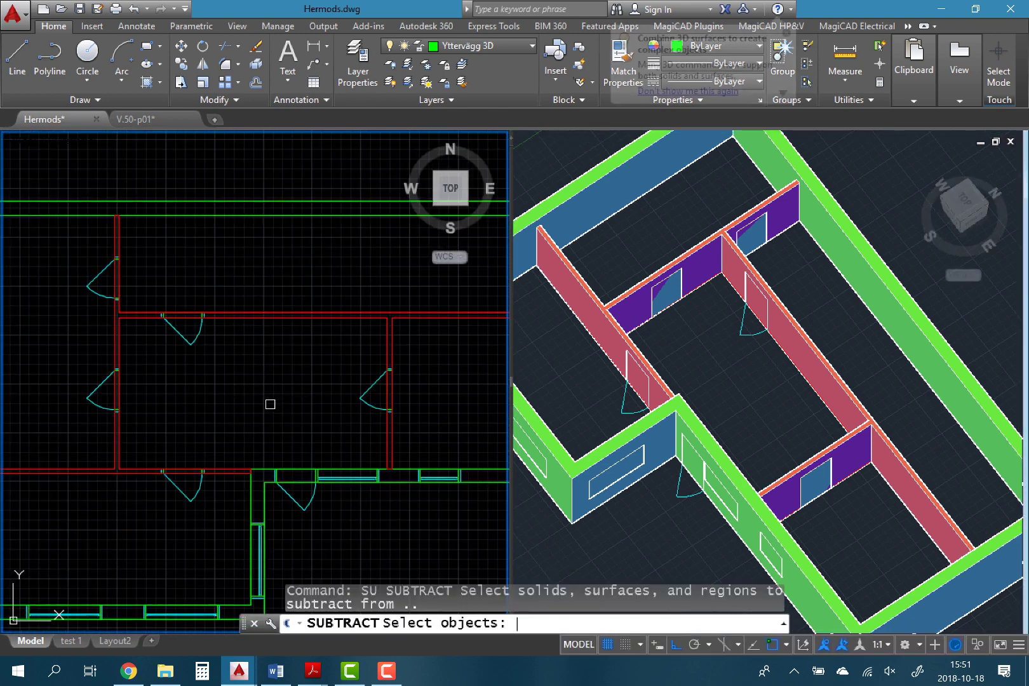
click(252, 316)
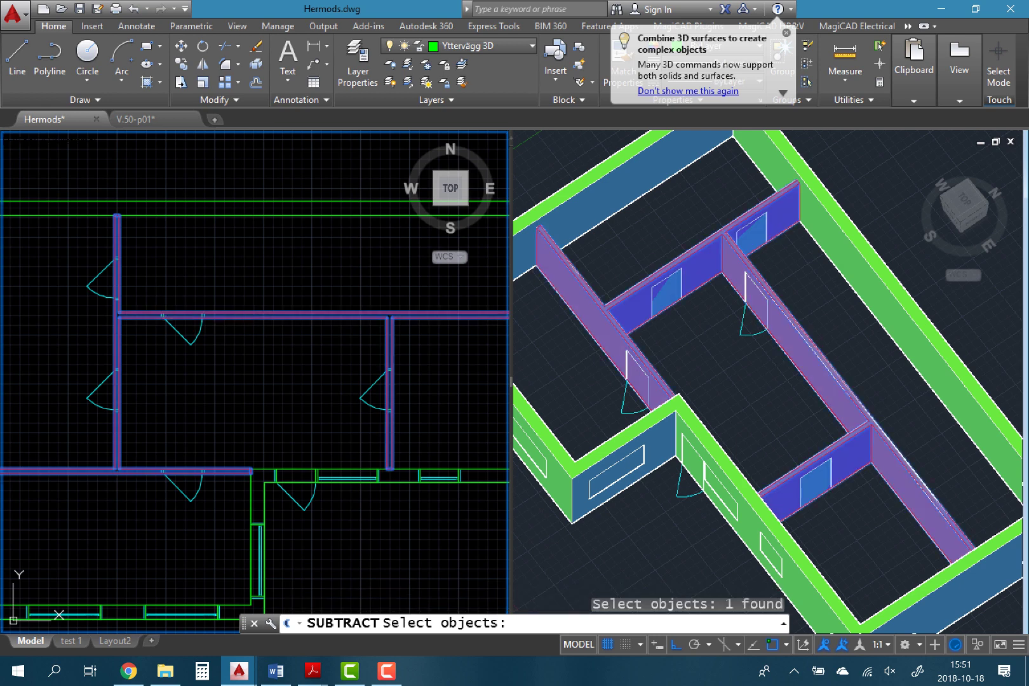
key(Return)
click(115, 279)
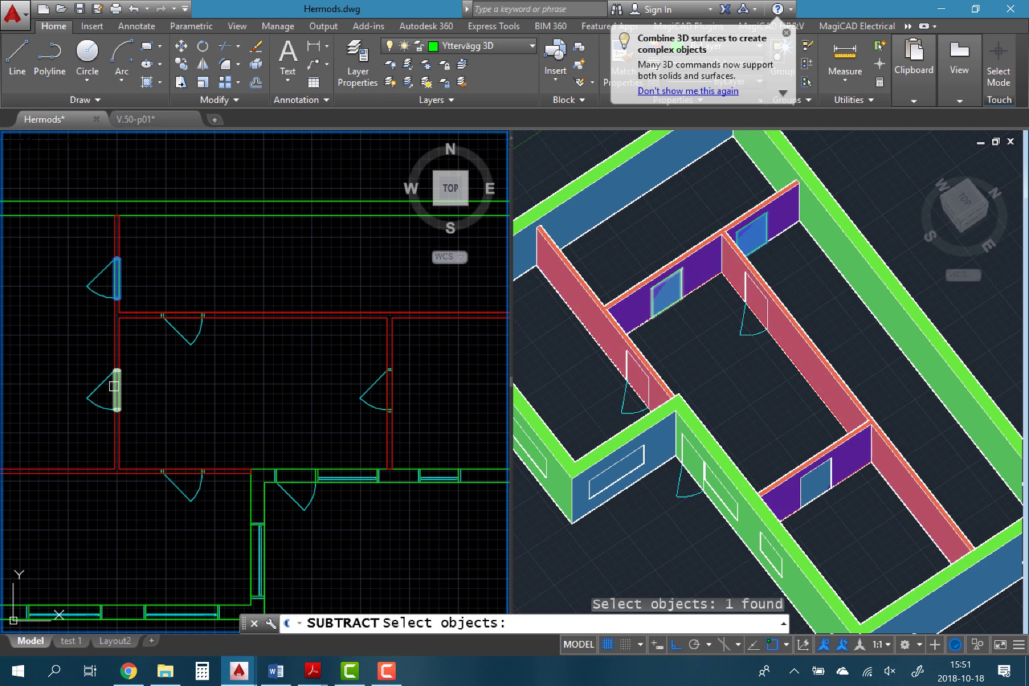
click(116, 391)
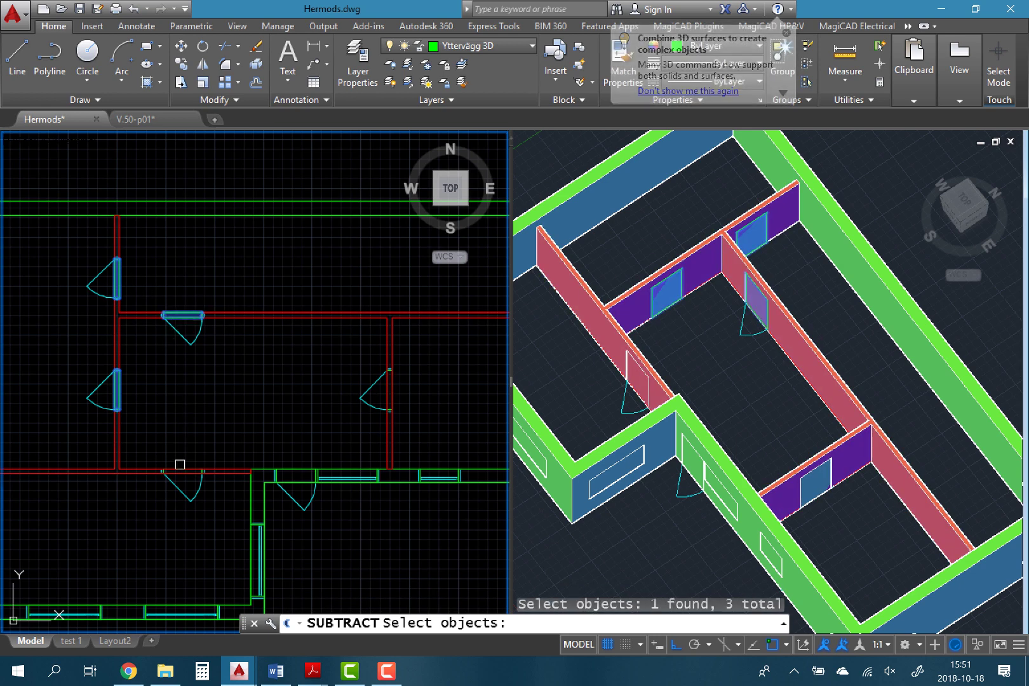
click(181, 472)
middle_drag(390, 397, 433, 370)
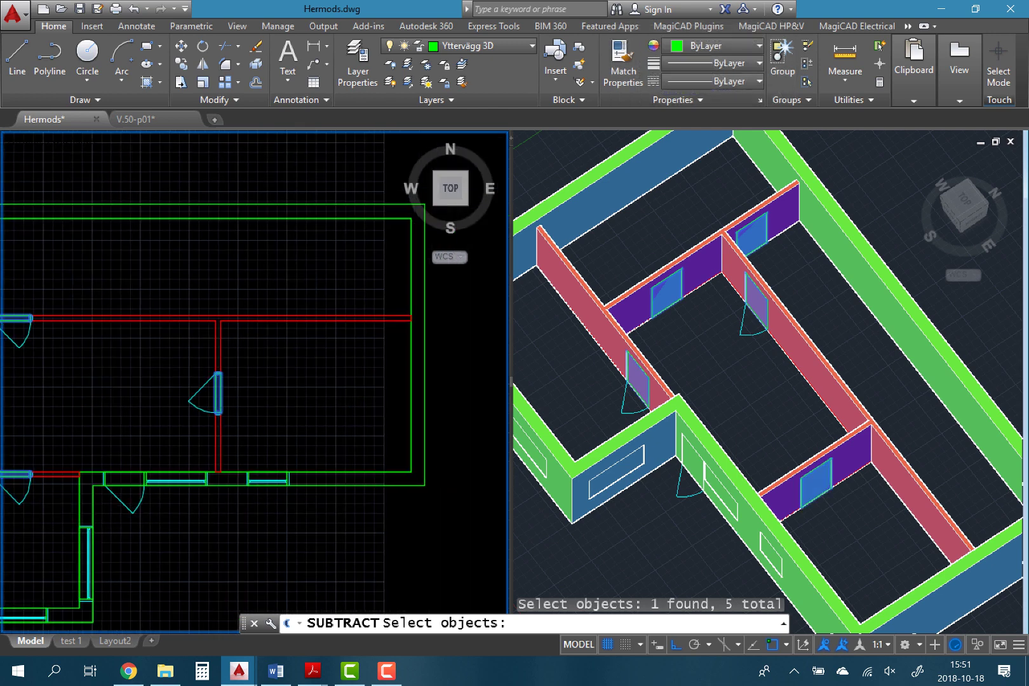
key(Return)
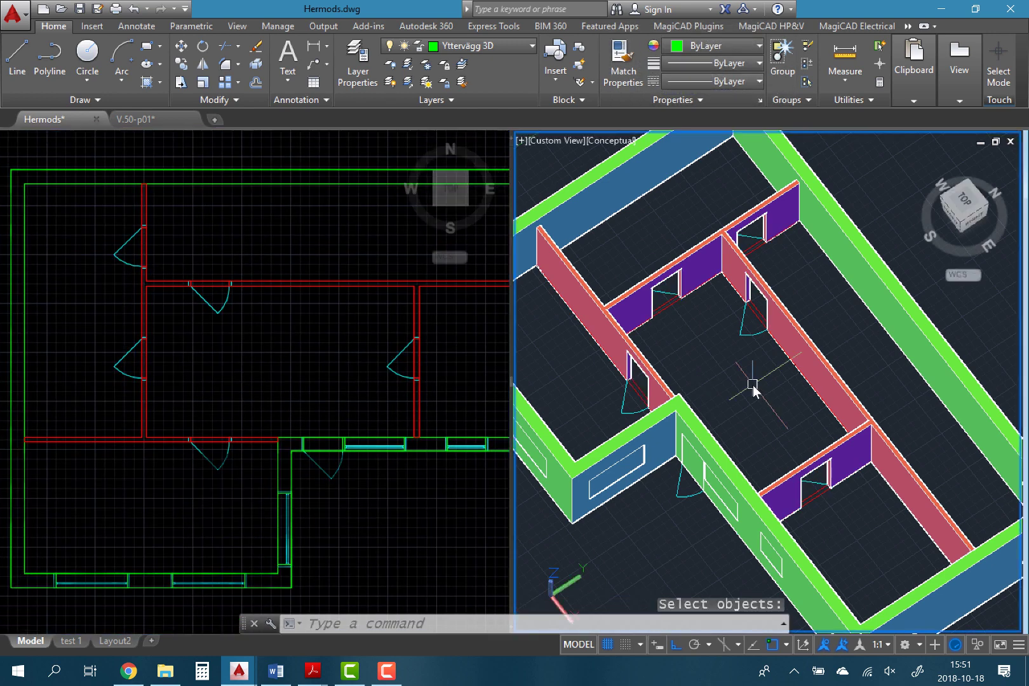
Subtract the window solids from the green outer wall to cut the window openings.
shift+middle_drag(767, 373, 799, 338)
key(Escape)
key(Escape)
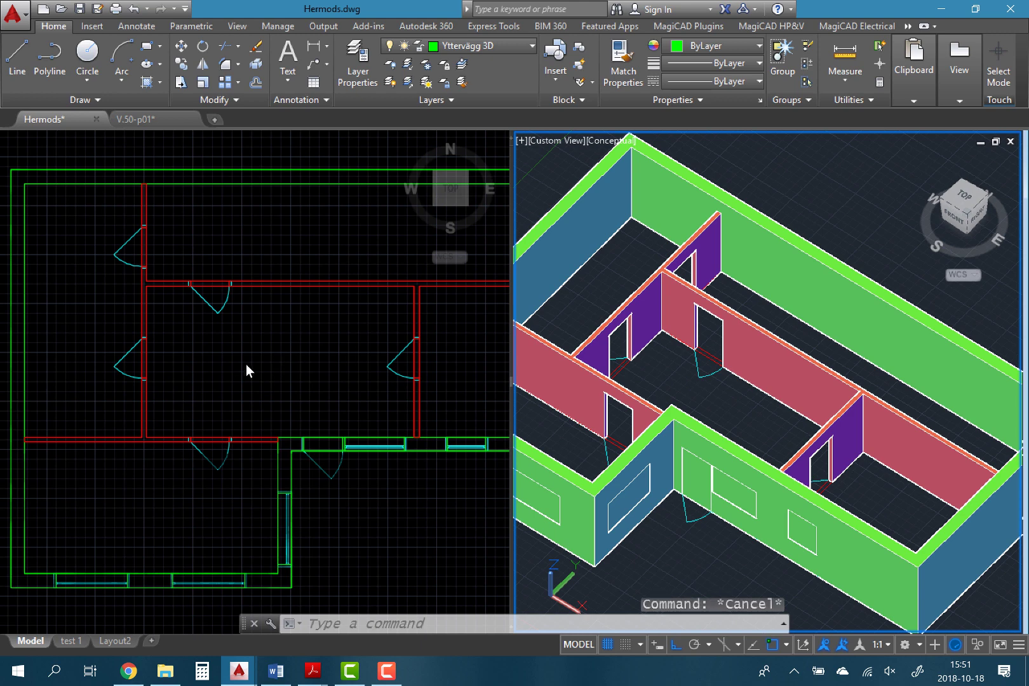
click(246, 364)
scroll(313, 419, down, 2)
text(su)
key(Return)
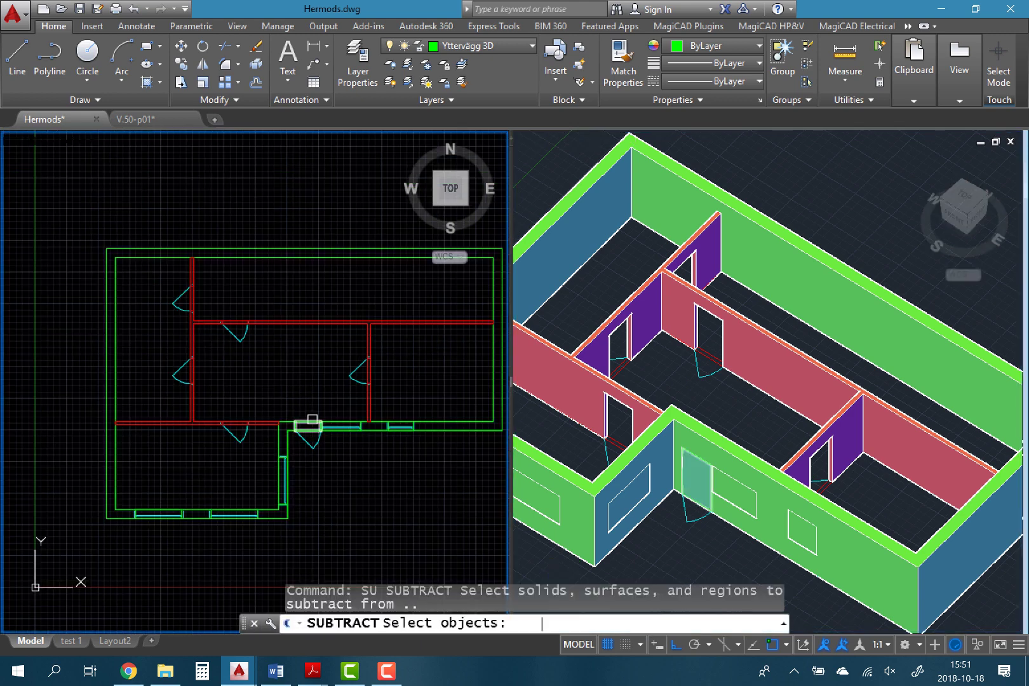
click(313, 419)
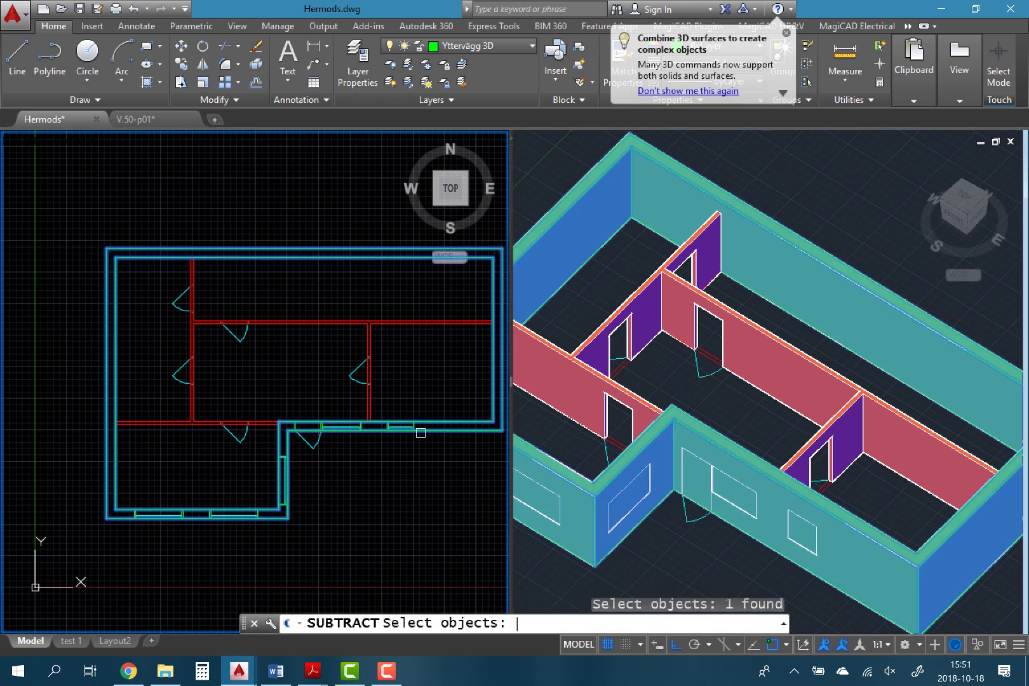
key(Return)
click(401, 425)
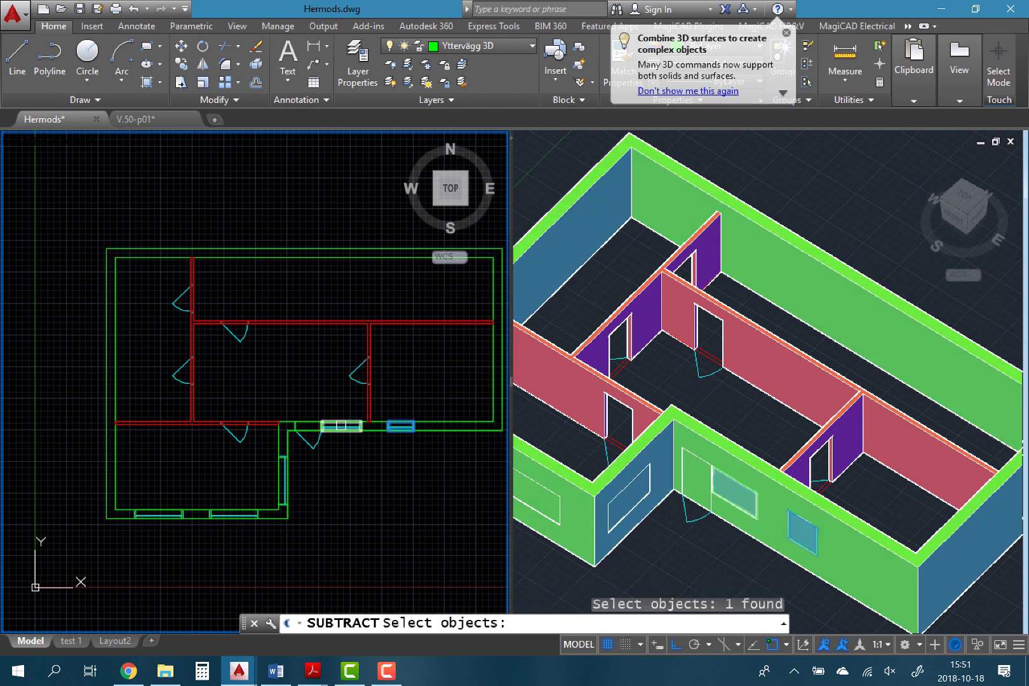
click(321, 420)
click(310, 422)
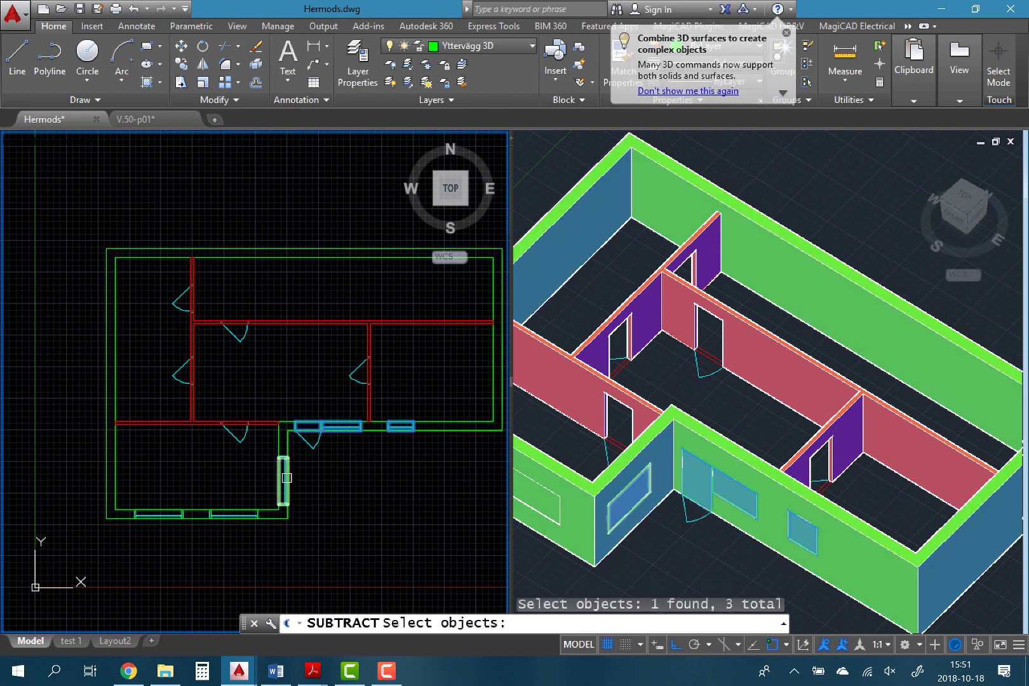
click(283, 482)
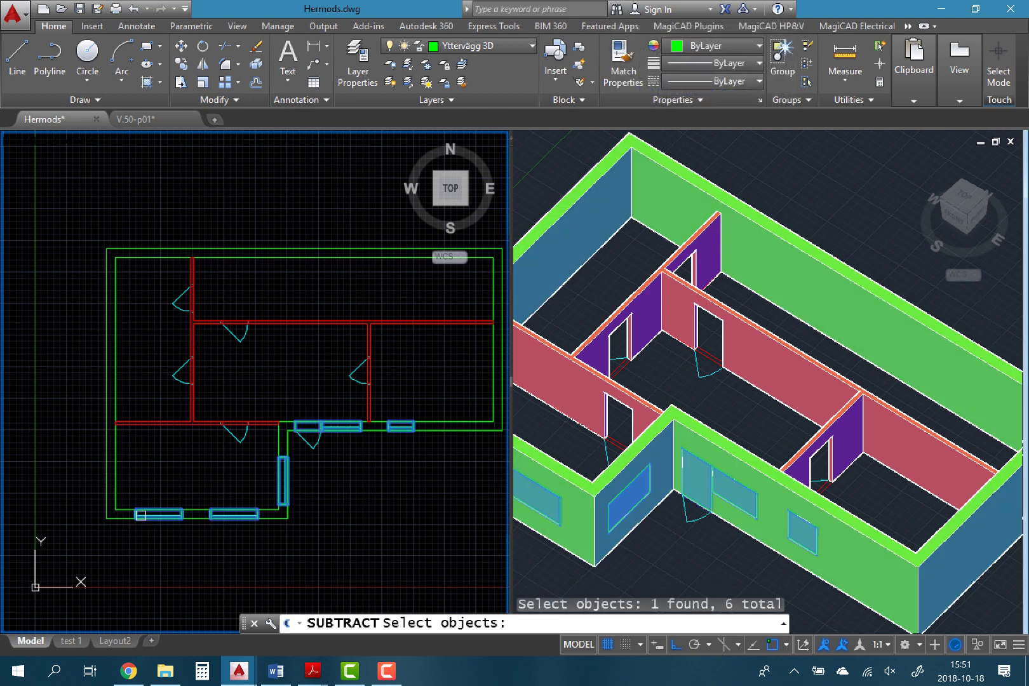
key(Return)
click(696, 541)
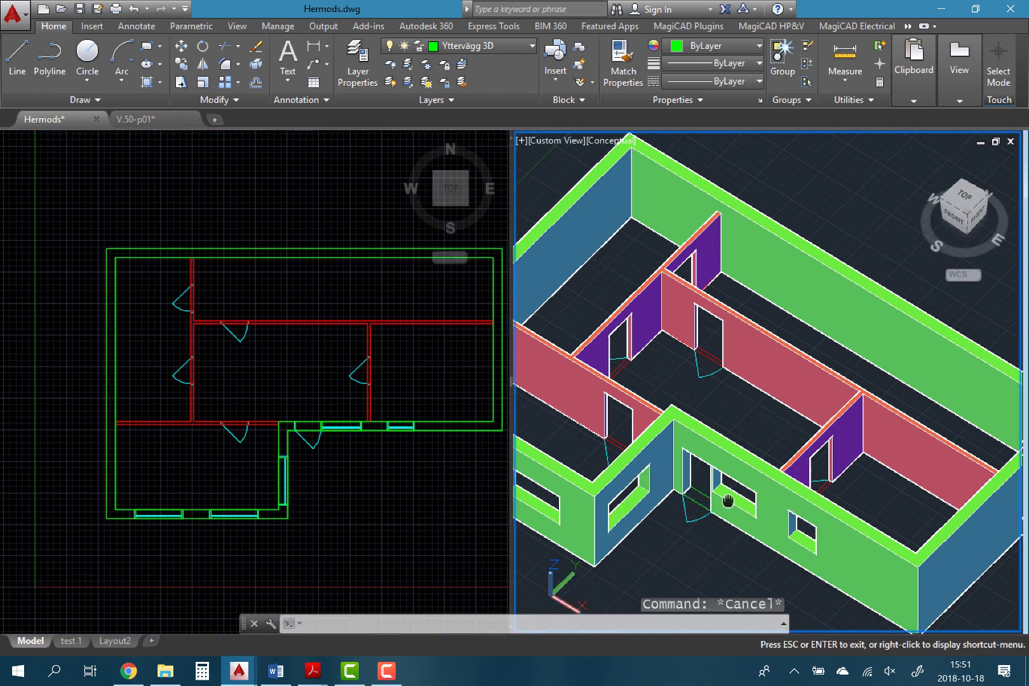
Centre the whole house with its new openings in the 3D view and show the layer list.
mouse_move(696, 541)
middle_down()
mouse_move(837, 452)
mouse_move(833, 404)
mouse_move(778, 402)
middle_up()
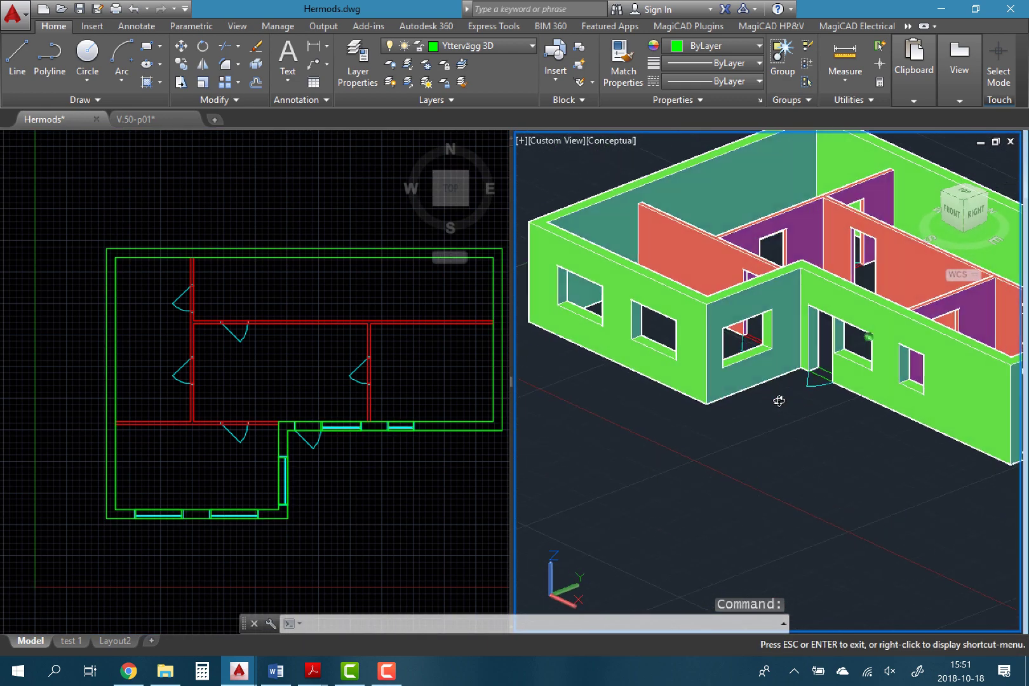
scroll(849, 454, down, 3)
mouse_move(854, 462)
middle_down()
mouse_move(863, 471)
mouse_move(817, 470)
middle_up()
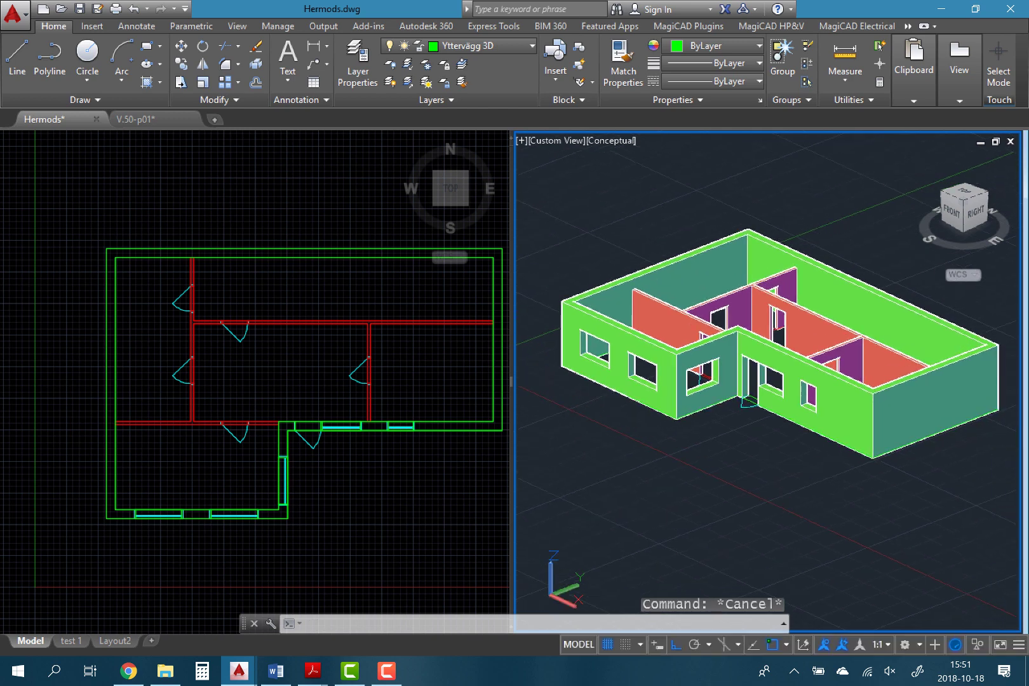
click(274, 222)
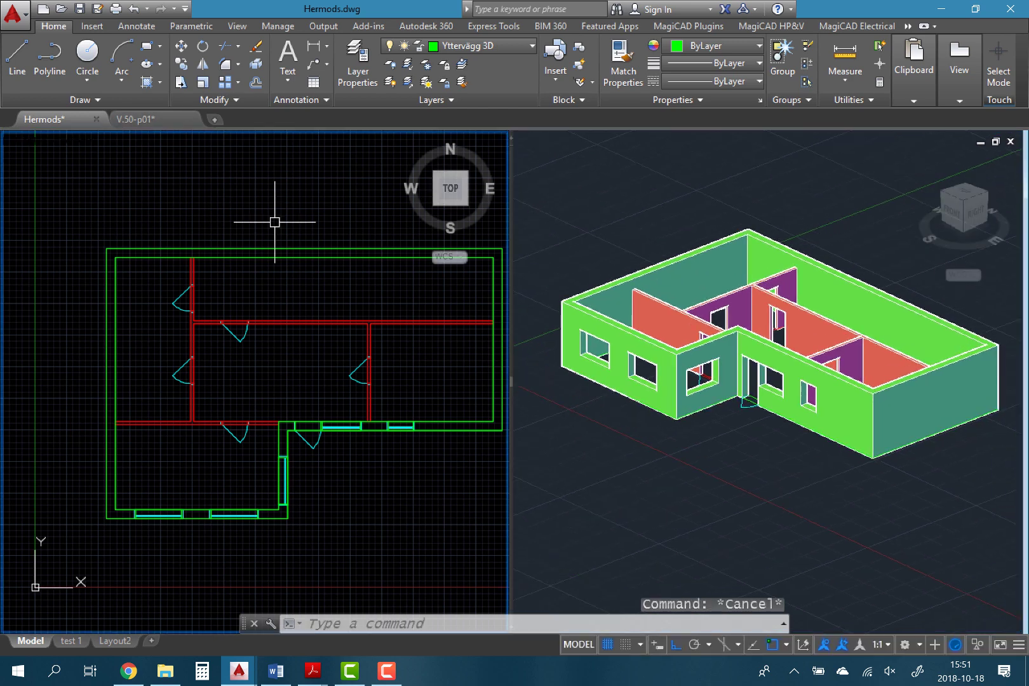
click(441, 47)
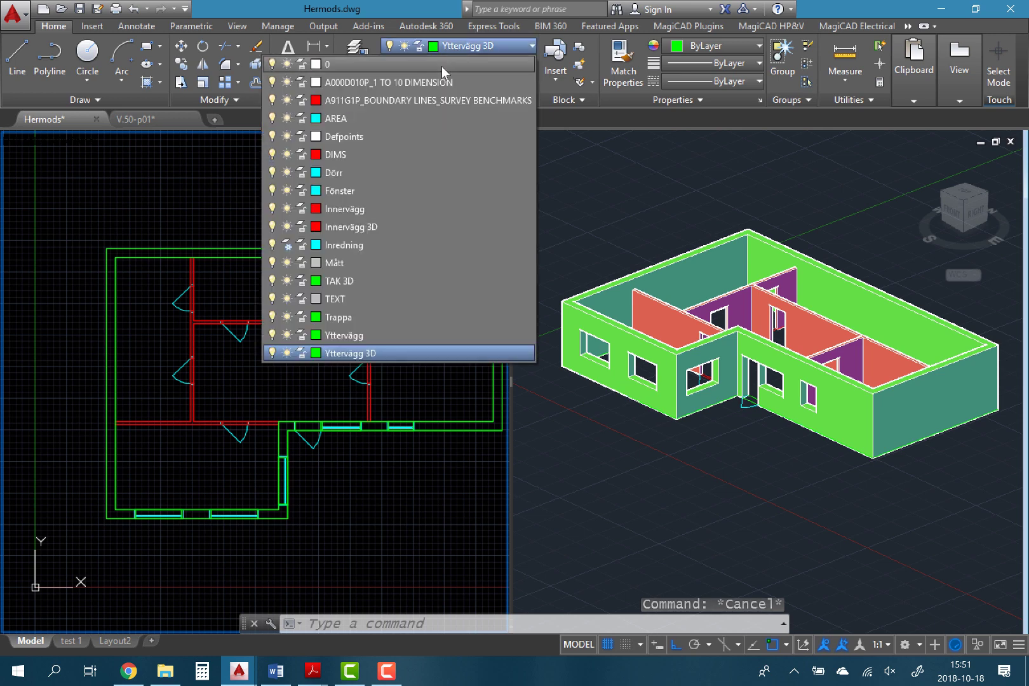
Freeze Yttervägg 3D, Trappa, Inredning, Innervägg 3D, Innervägg and Dörr, leaving Defpoints current.
click(351, 281)
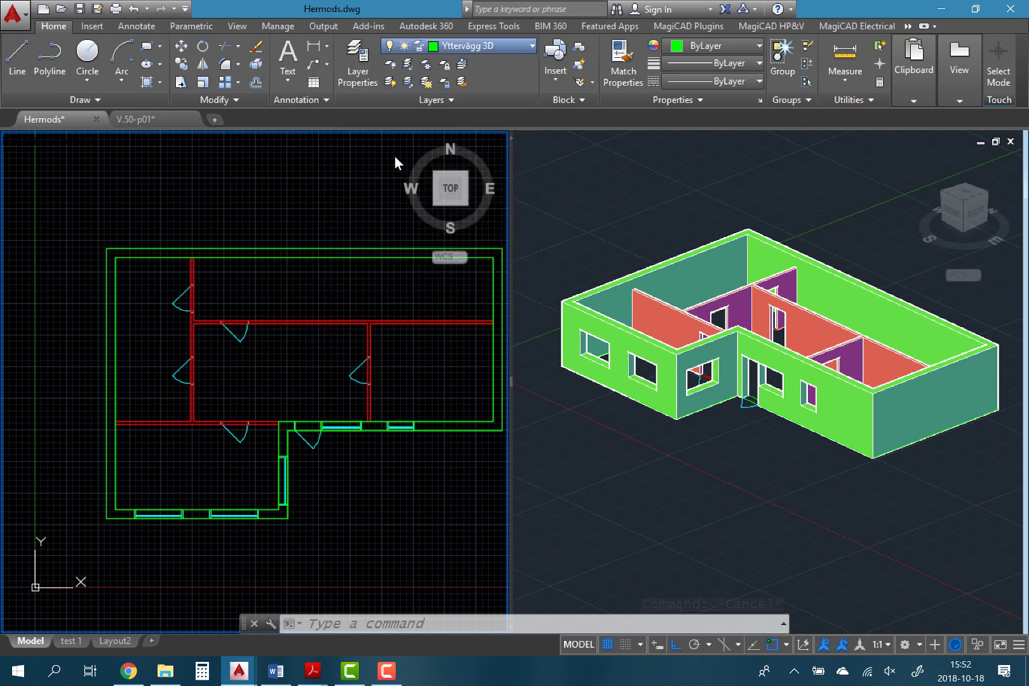
click(468, 49)
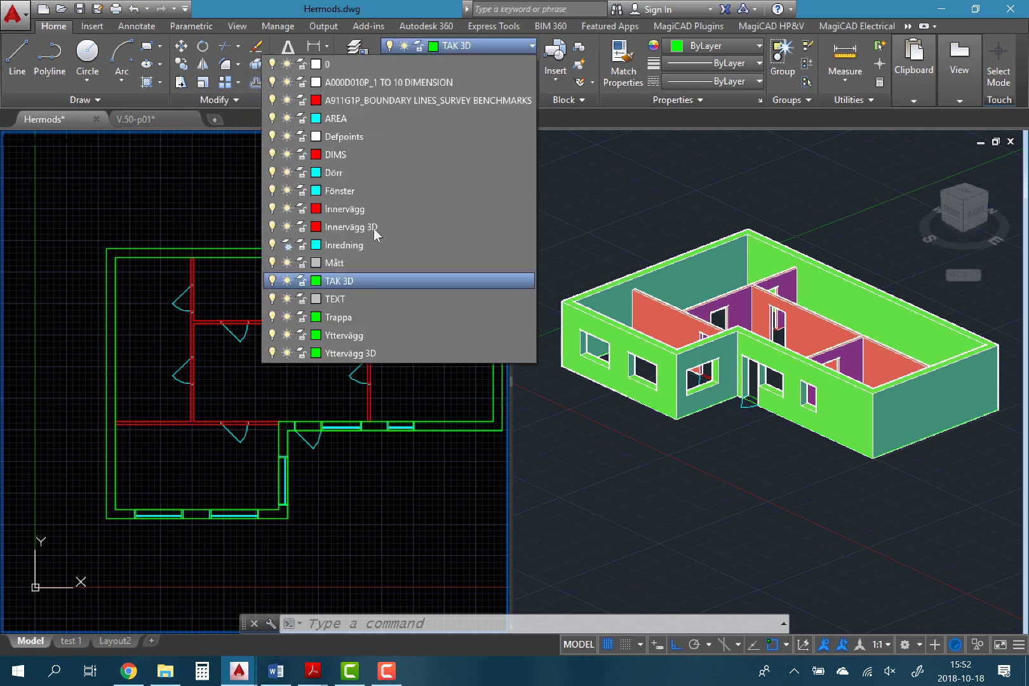
click(285, 353)
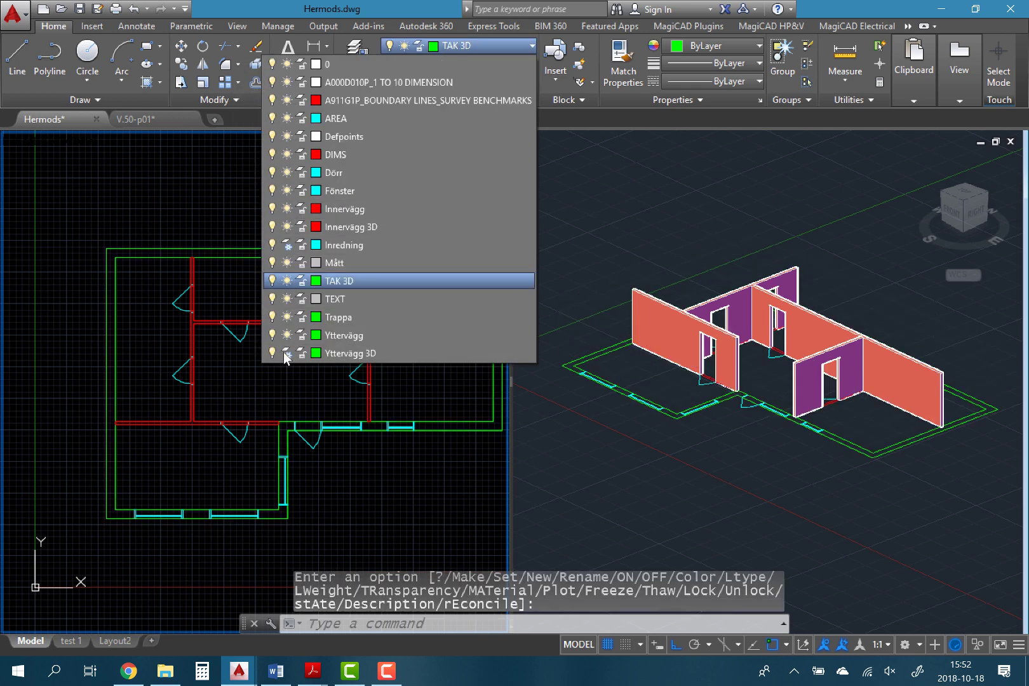
click(287, 317)
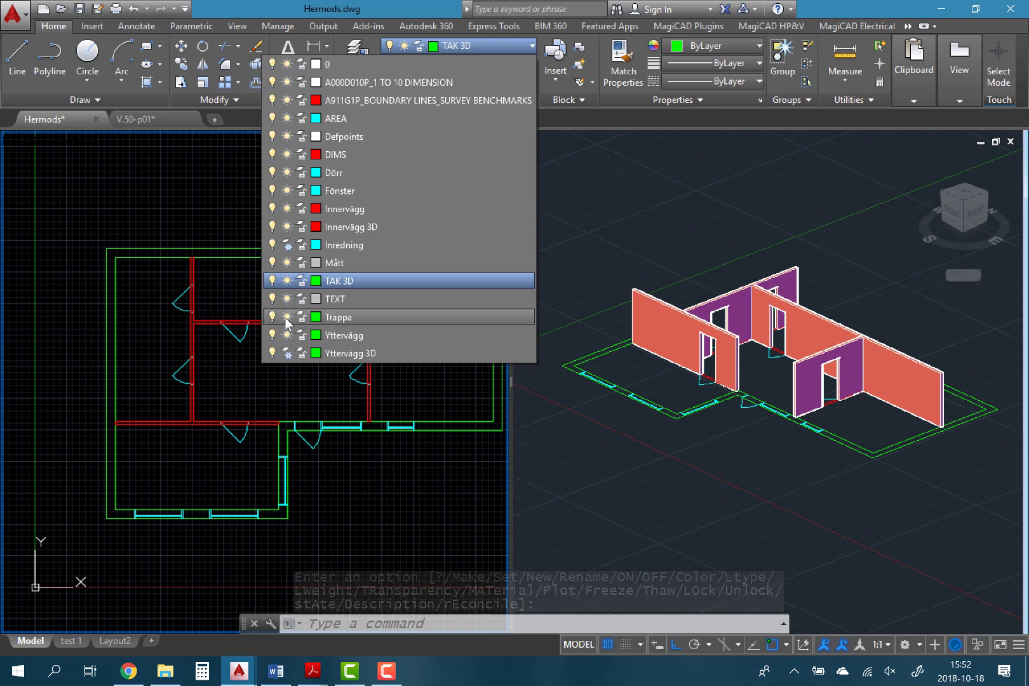
click(287, 263)
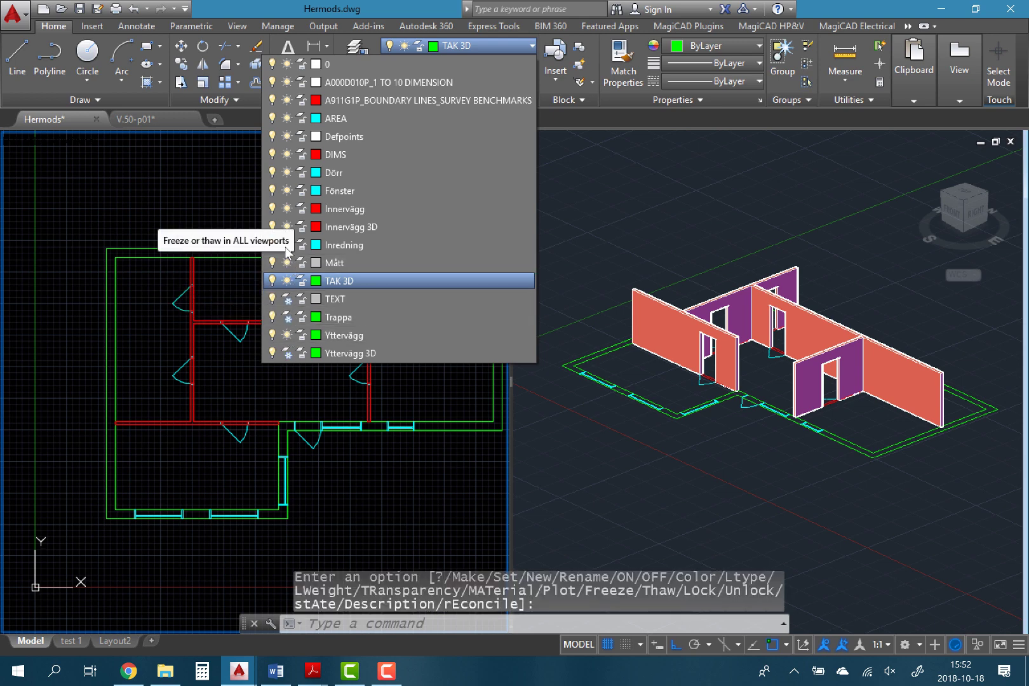
click(287, 227)
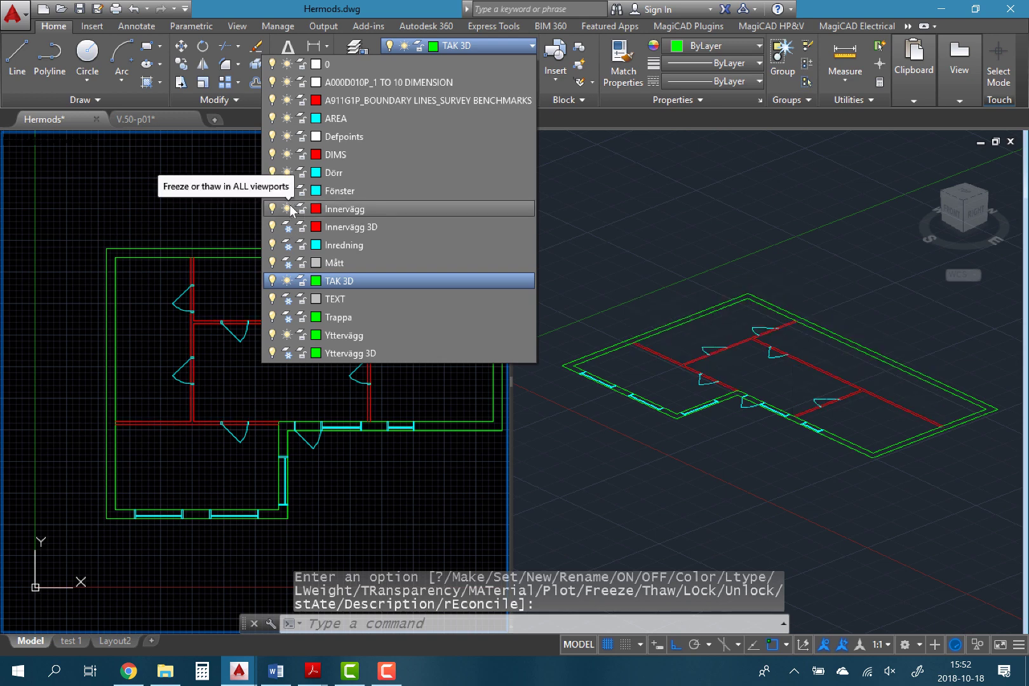
click(290, 208)
click(287, 173)
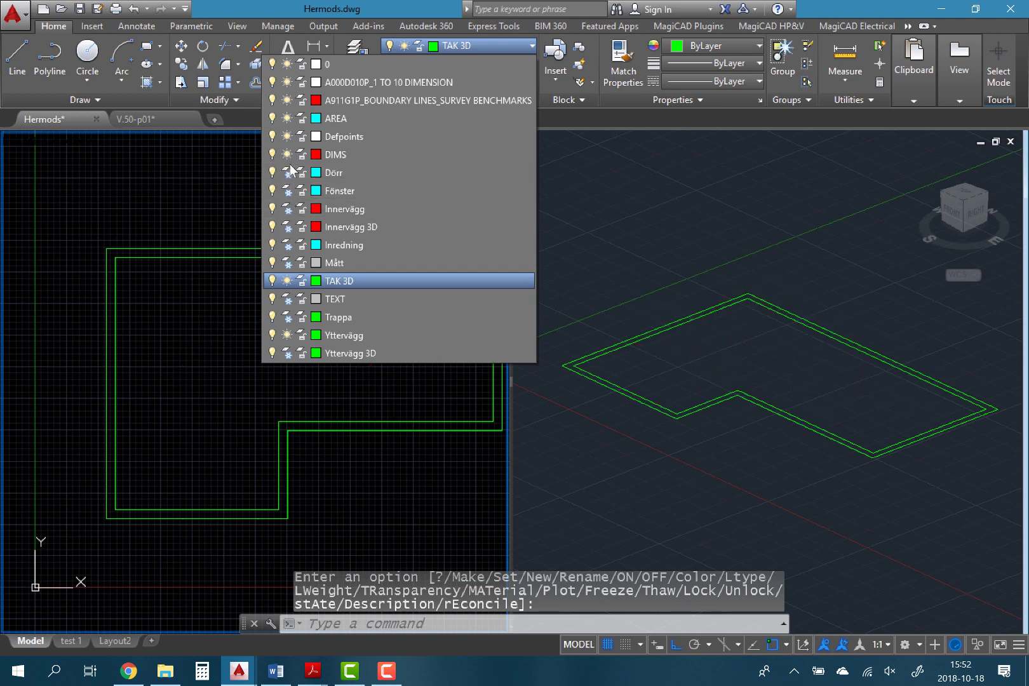
click(286, 139)
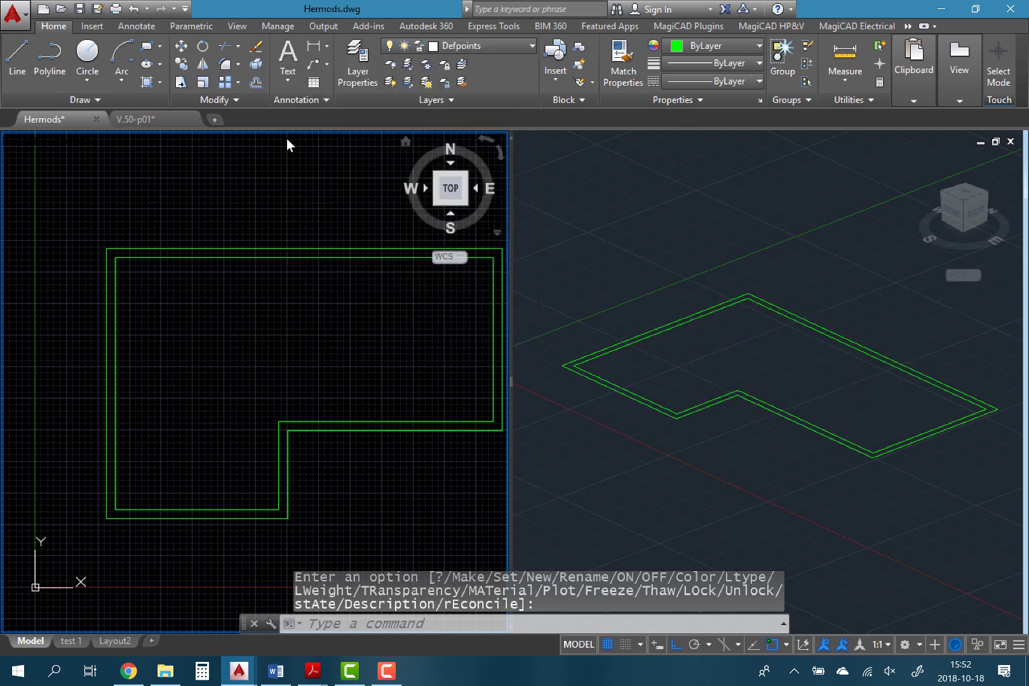
click(456, 46)
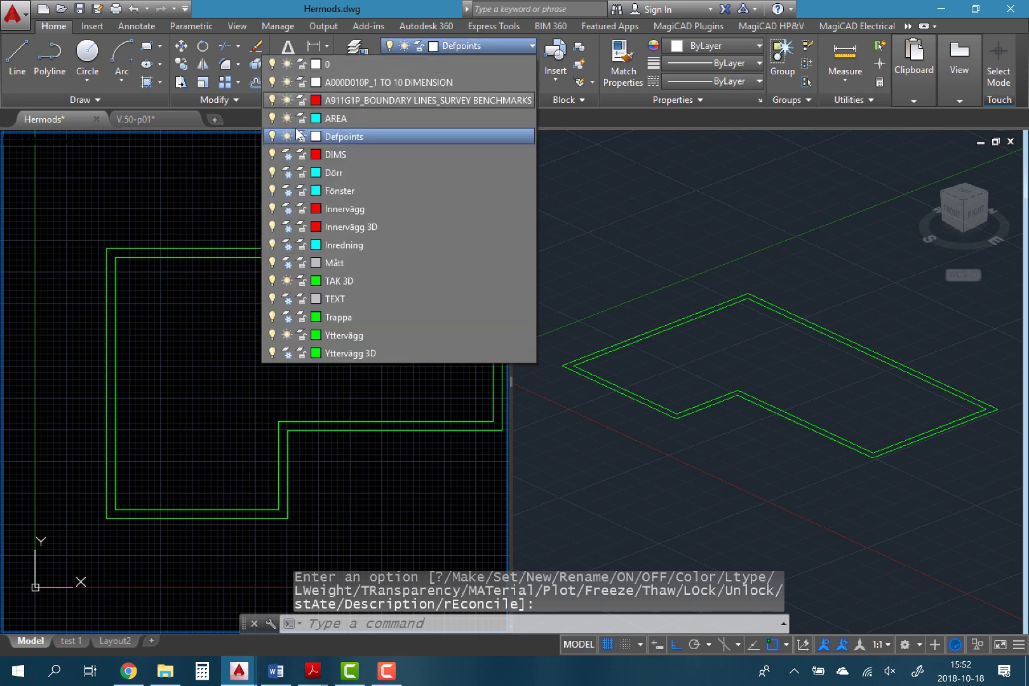
Offset the outer wall outline 500 outward and select the new outline.
click(165, 313)
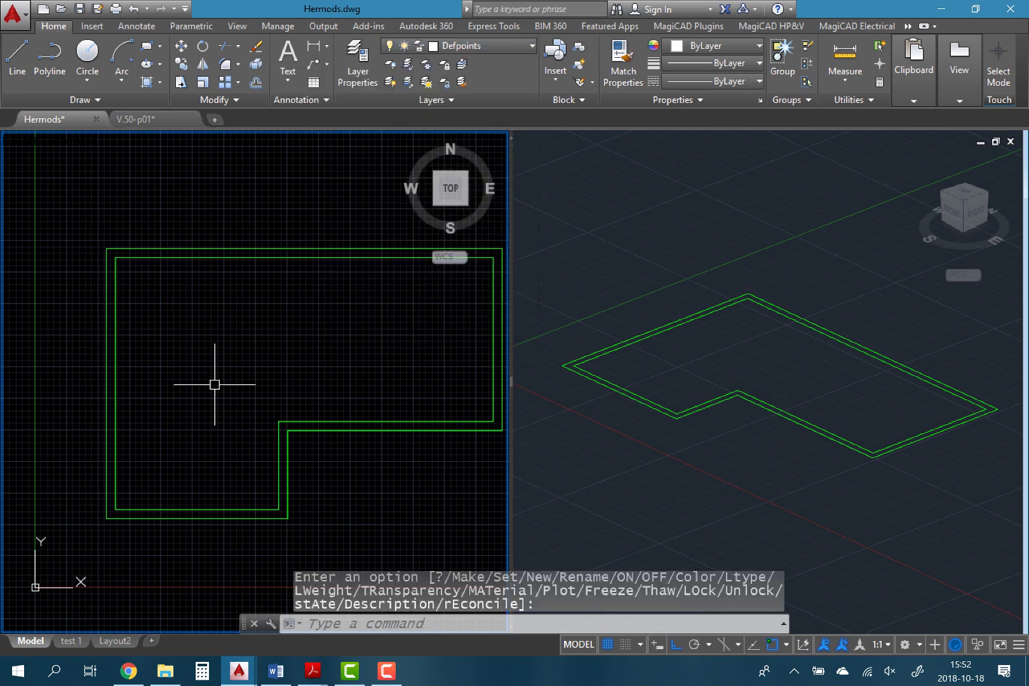
key(Escape)
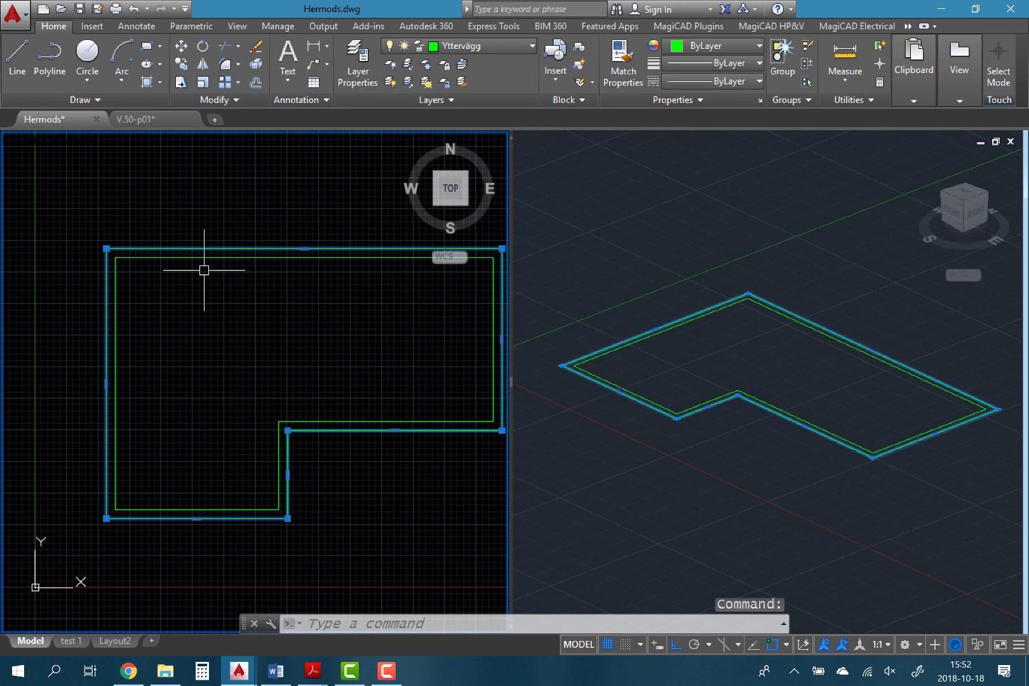
text(o)
key(Return)
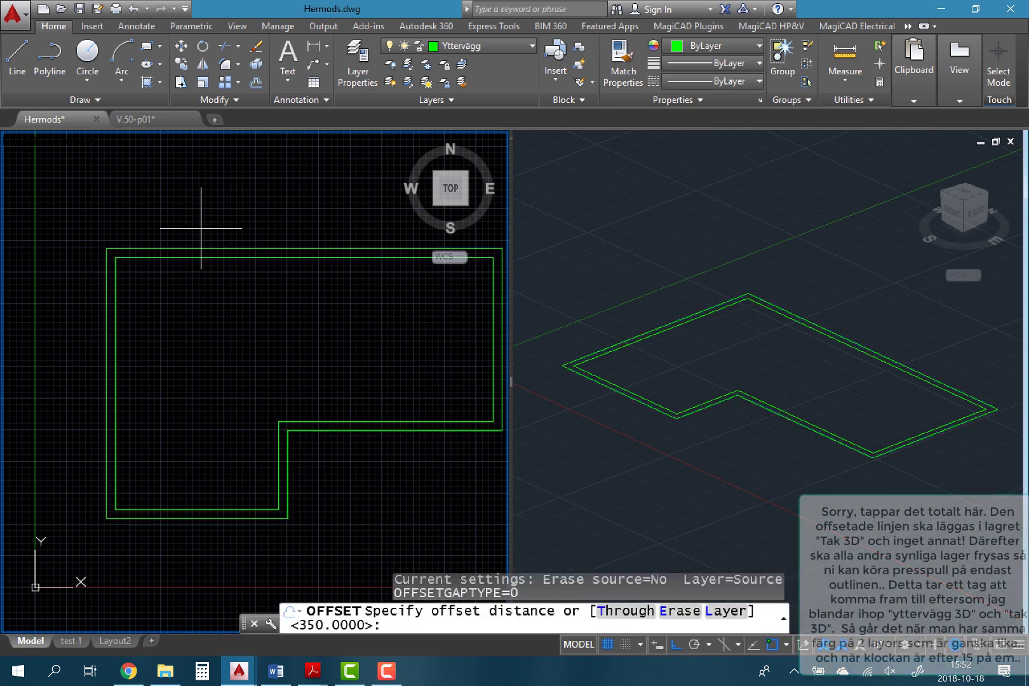
text(00)
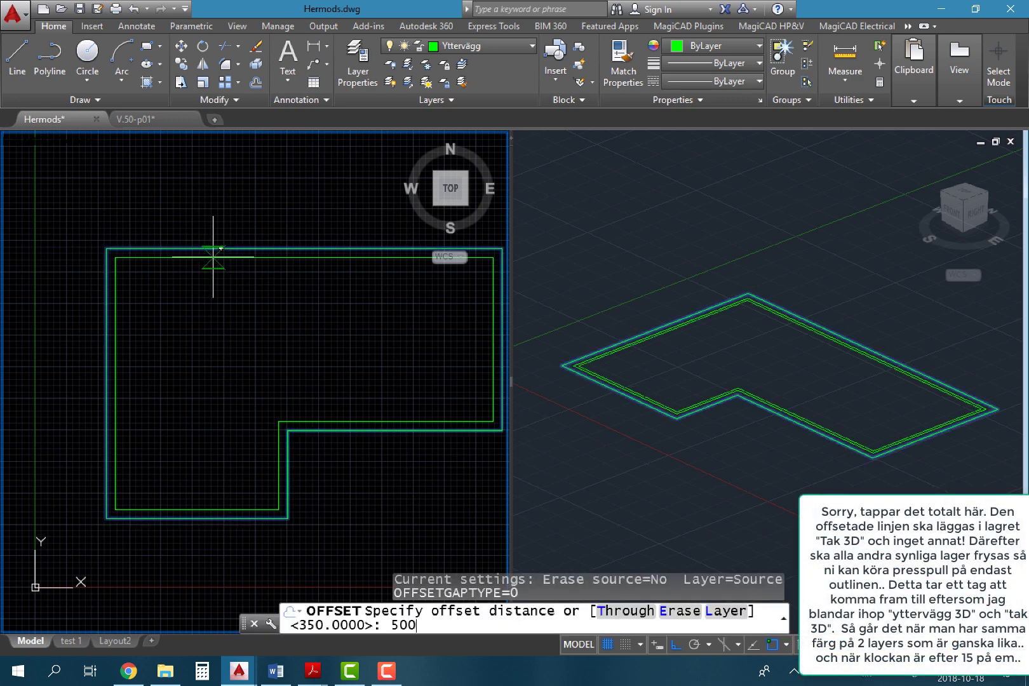
key(Return)
click(155, 211)
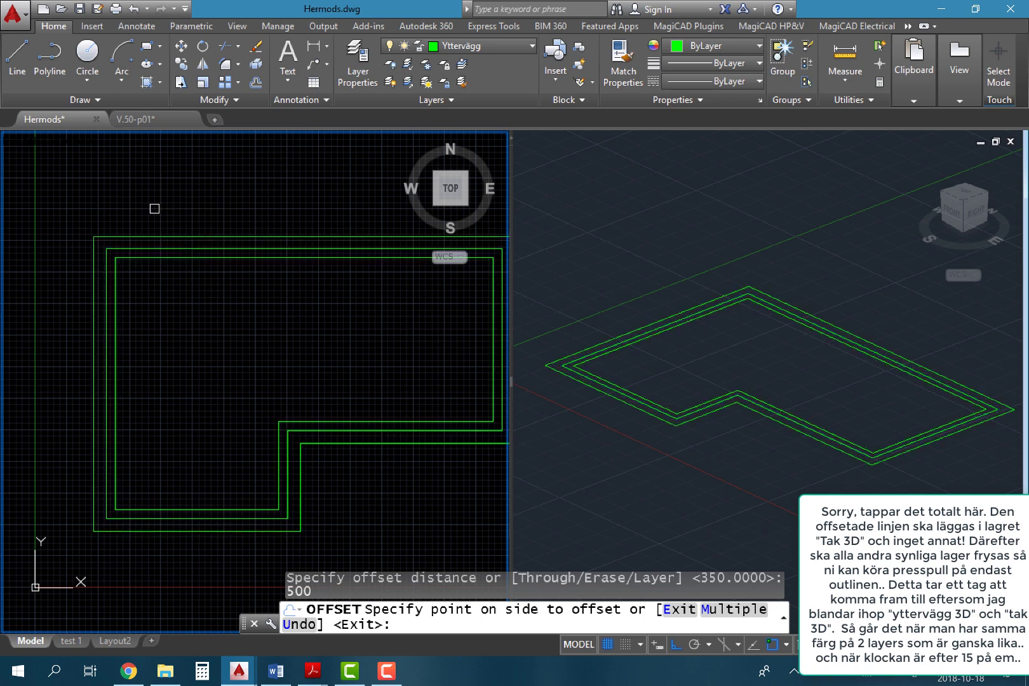
key(Escape)
click(130, 235)
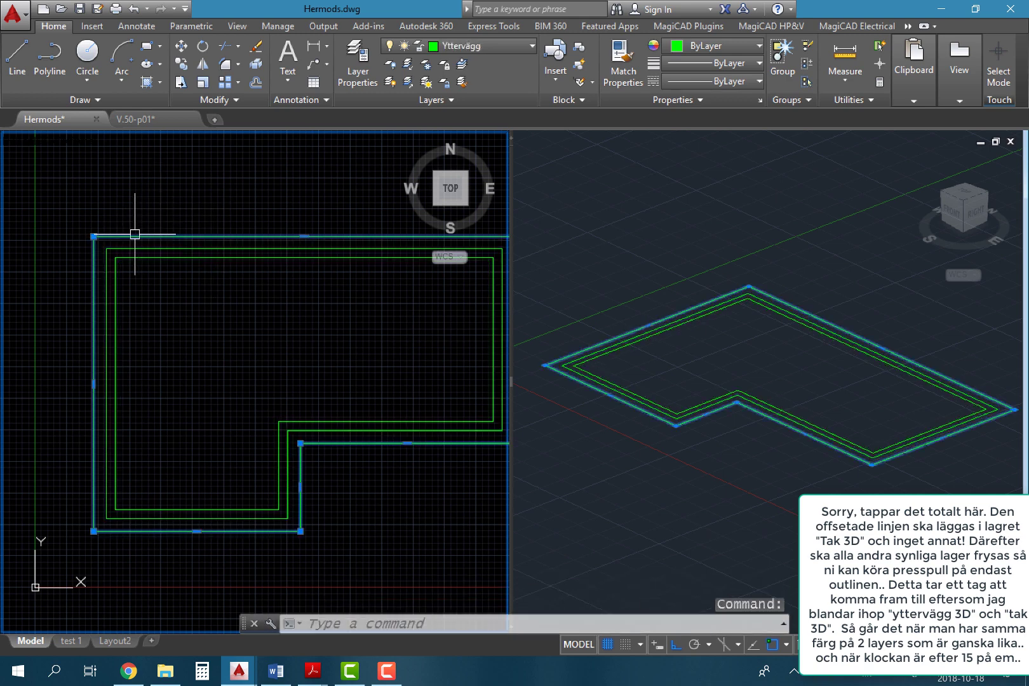
Thaw the Yttervägg 3D layer and make it the current layer.
click(484, 48)
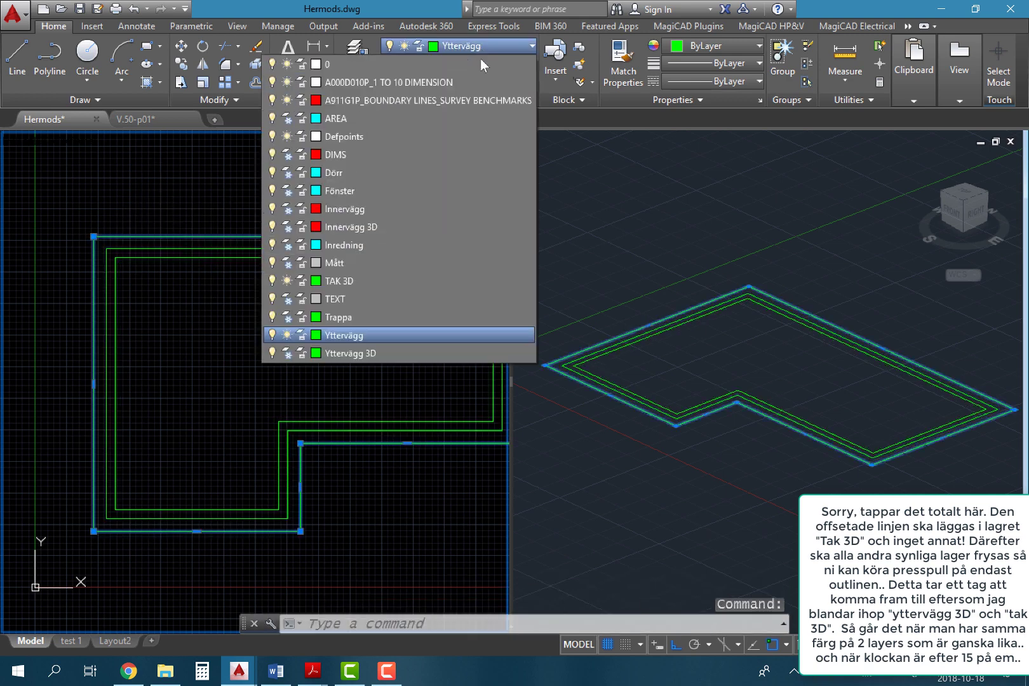
click(351, 348)
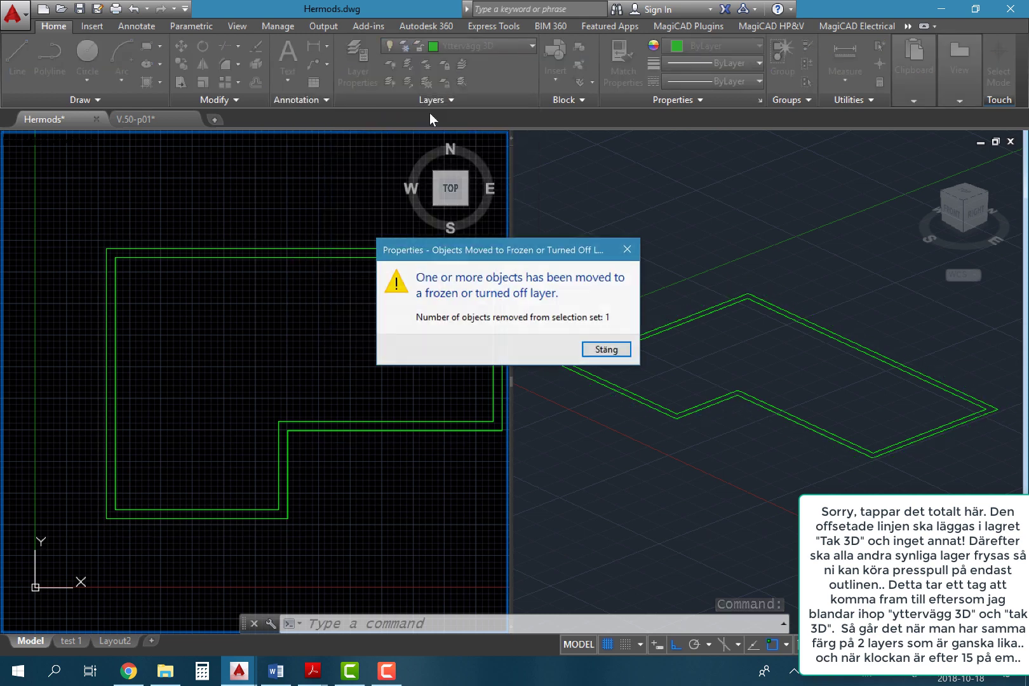
key(Escape)
key(Escape)
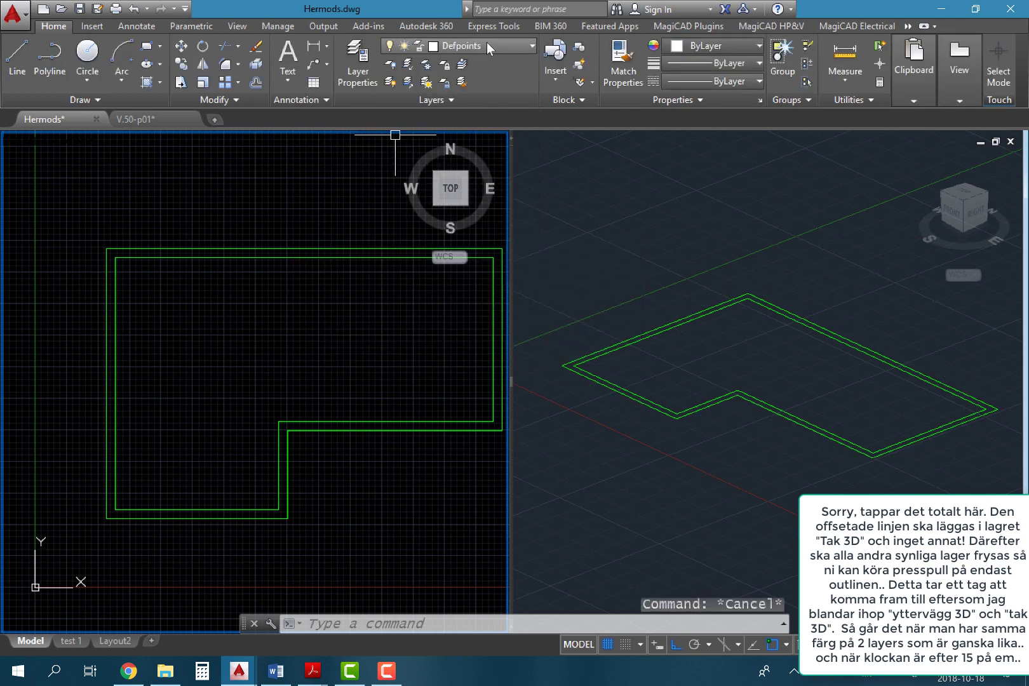
click(486, 42)
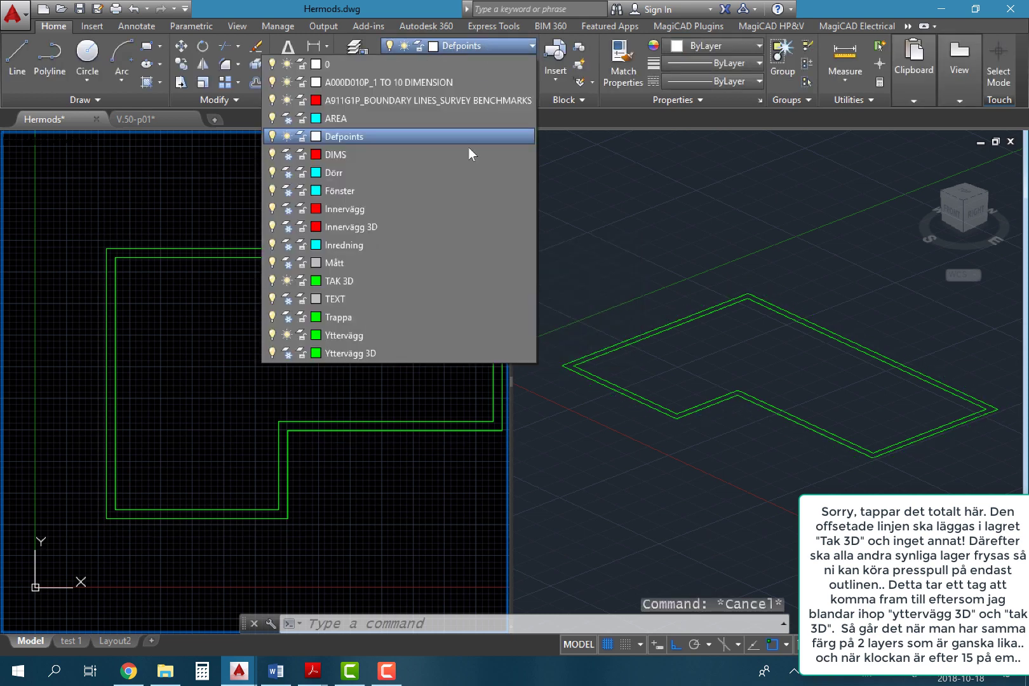
click(383, 352)
click(598, 366)
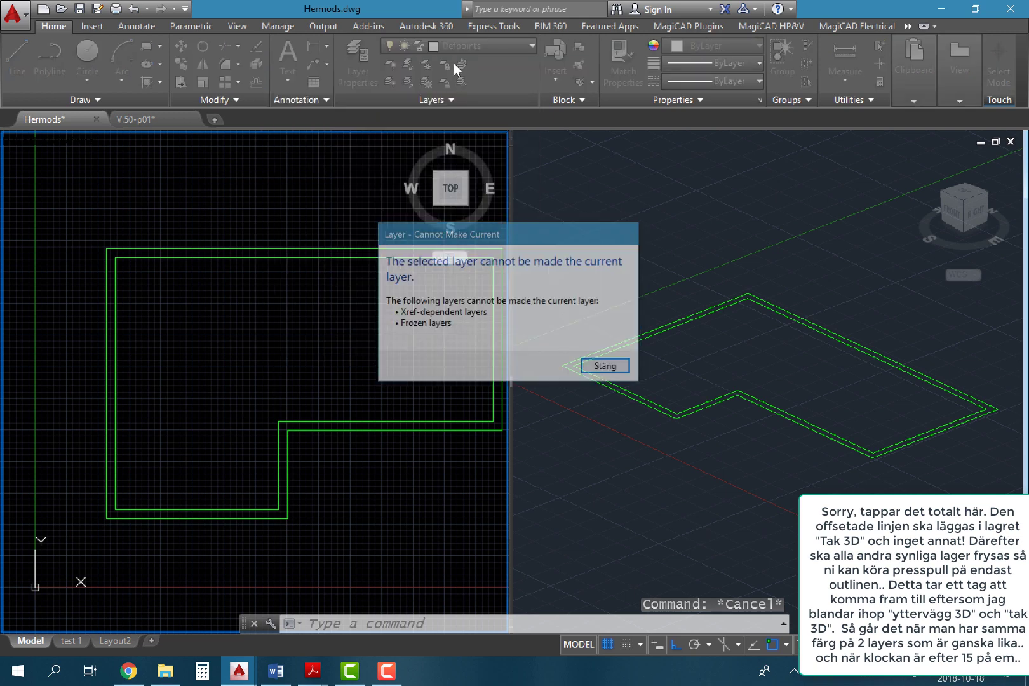
click(457, 45)
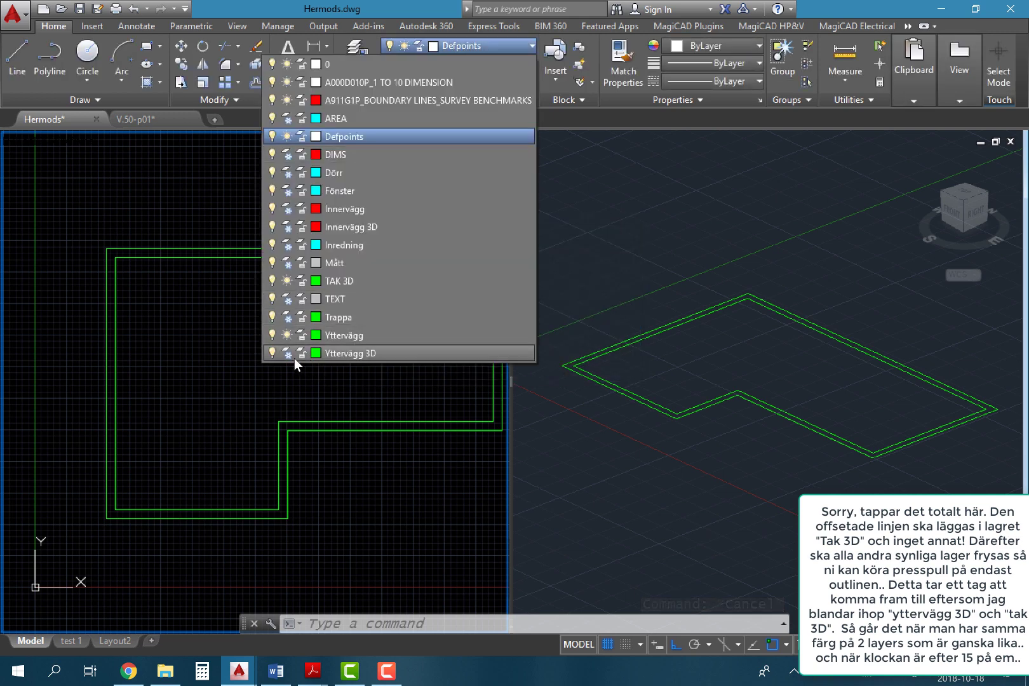
click(313, 353)
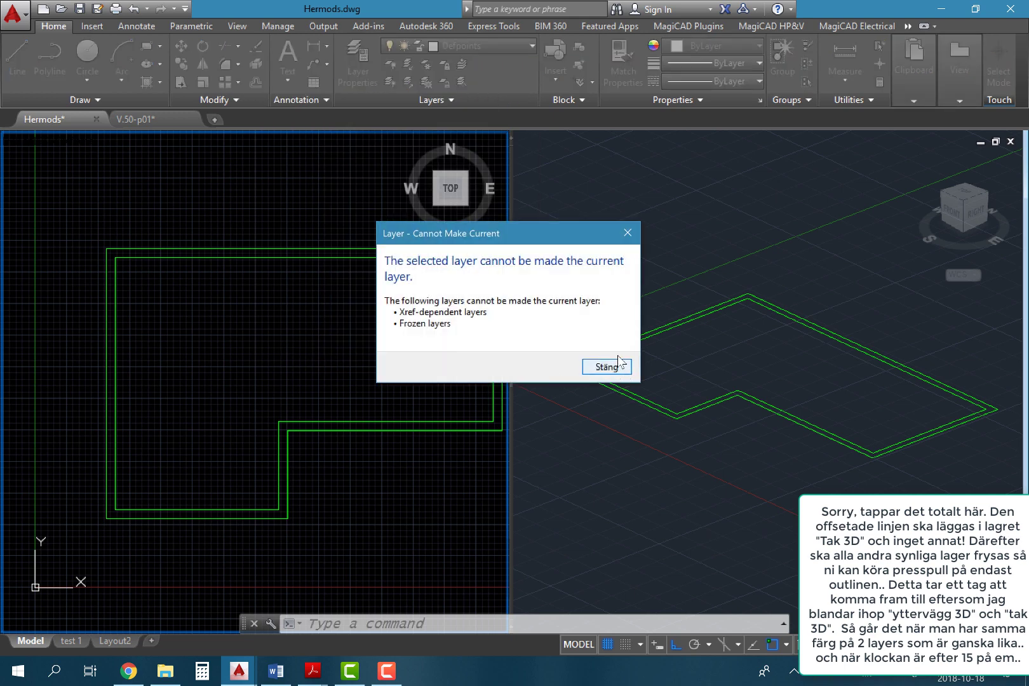
click(619, 363)
click(466, 48)
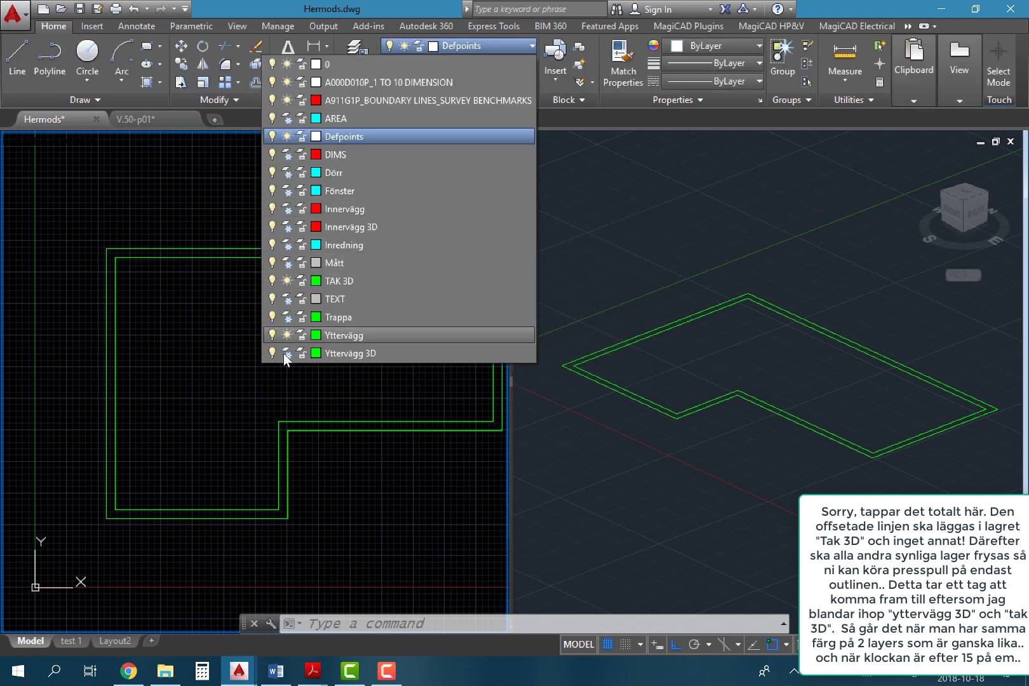
click(287, 353)
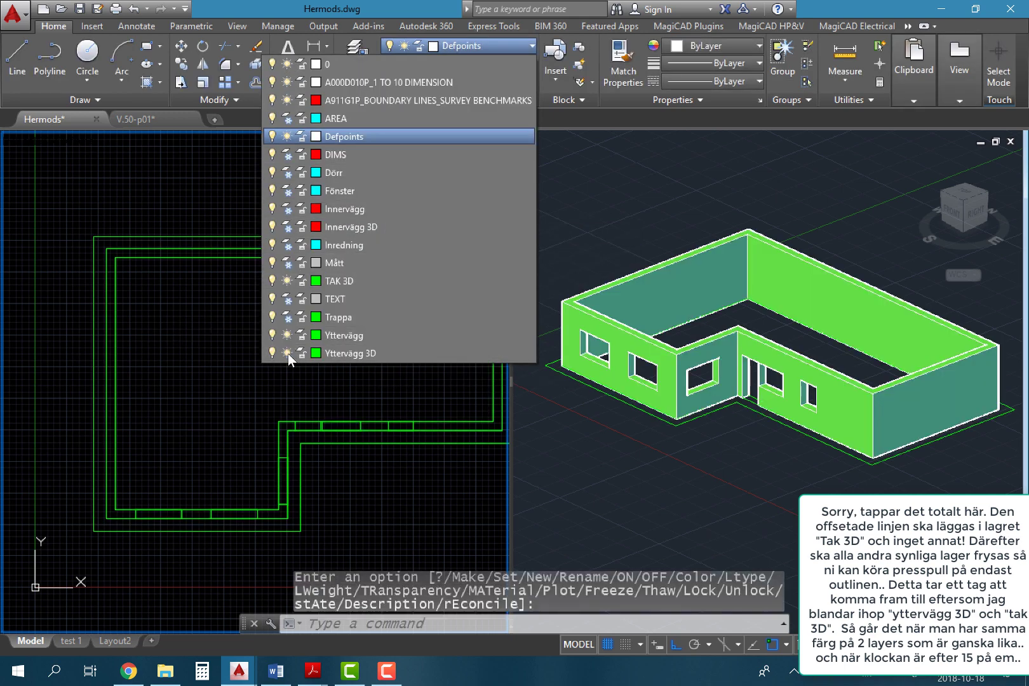
click(336, 351)
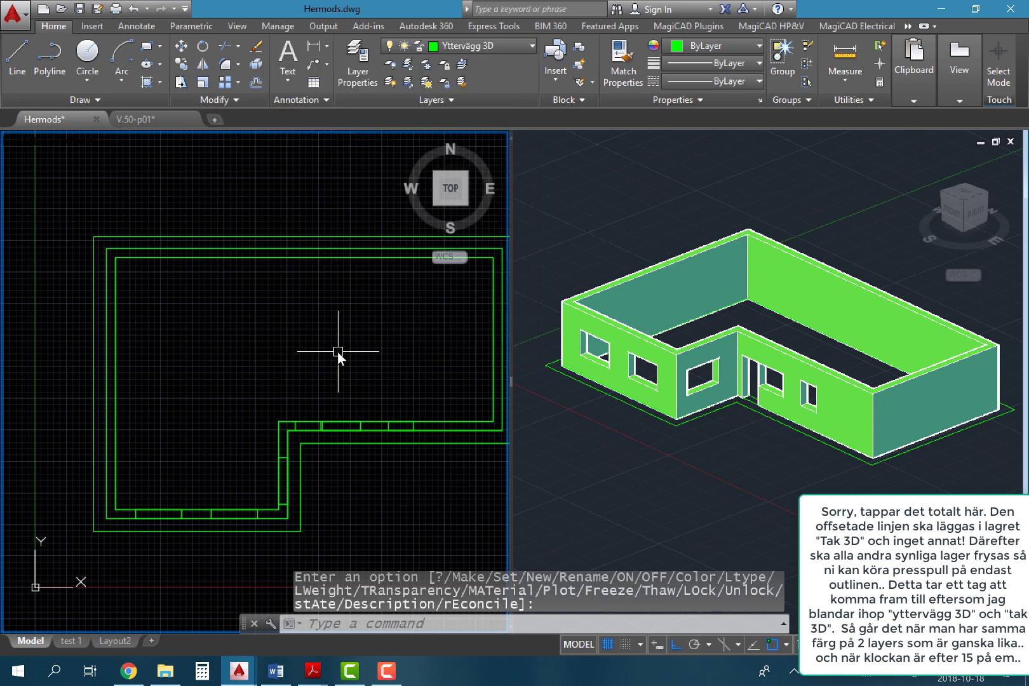
Make TAK 3D the current layer, briefly freezing and thawing Yttervägg 3D.
click(471, 45)
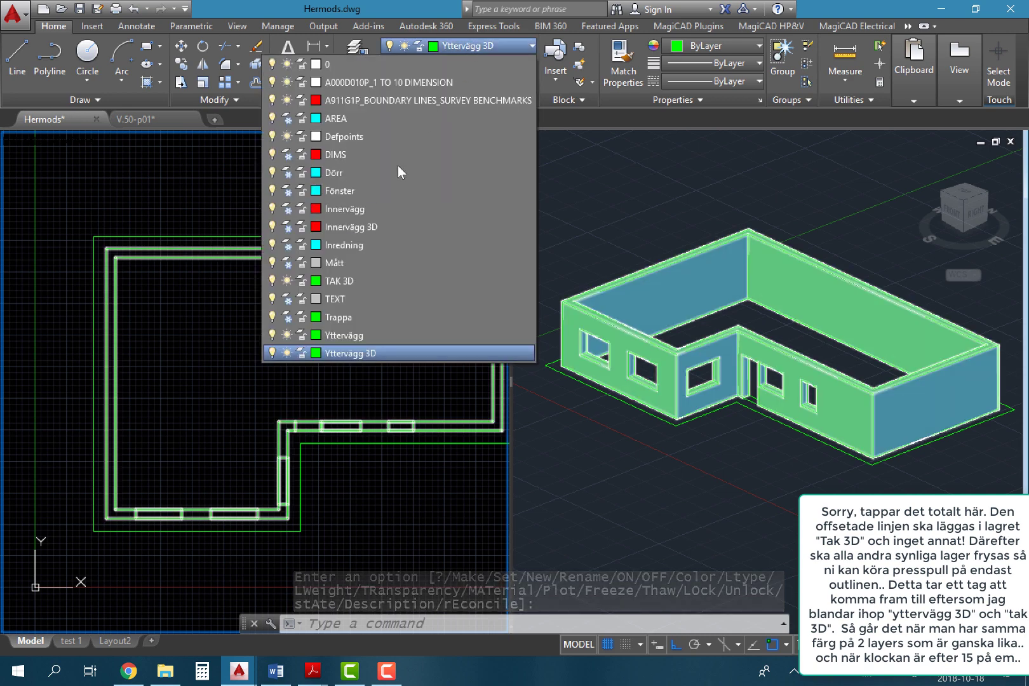
click(287, 351)
click(596, 353)
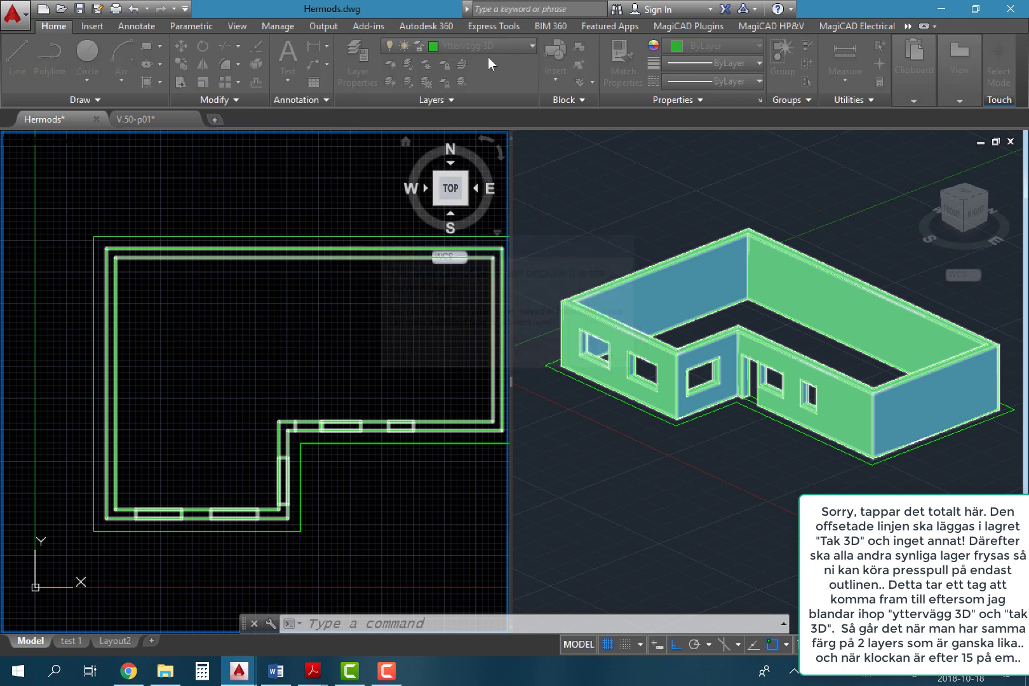
click(486, 48)
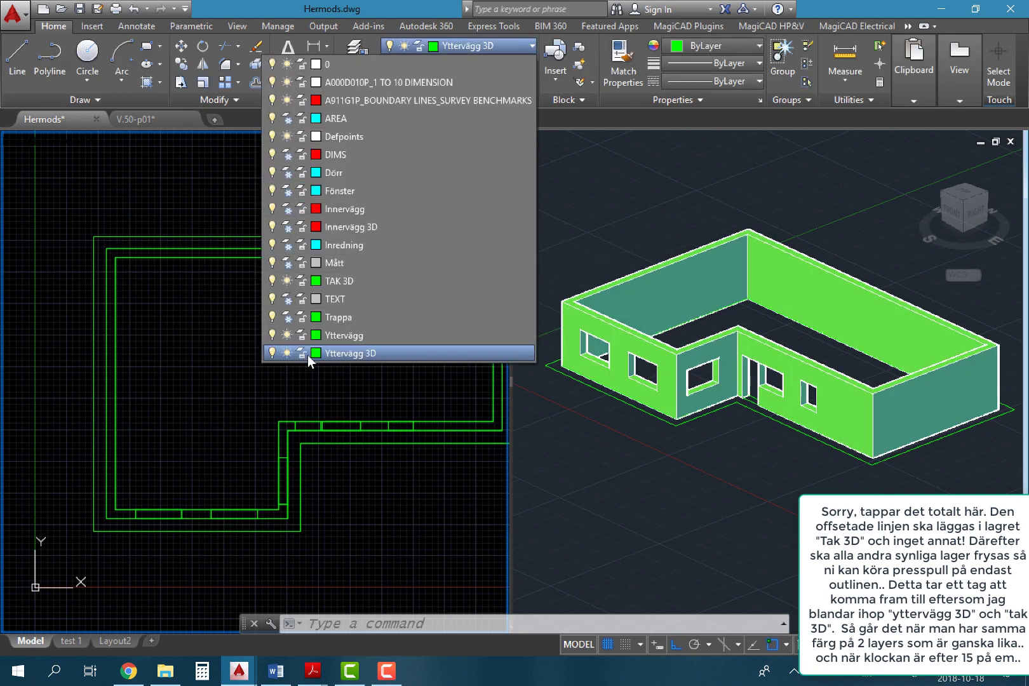
click(348, 284)
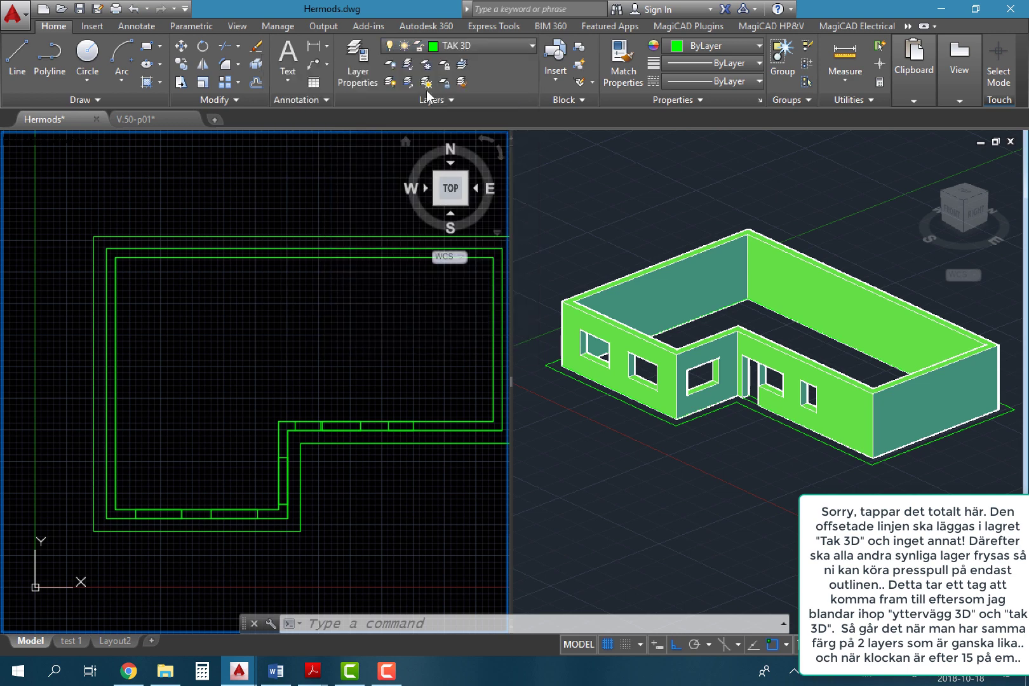
click(461, 48)
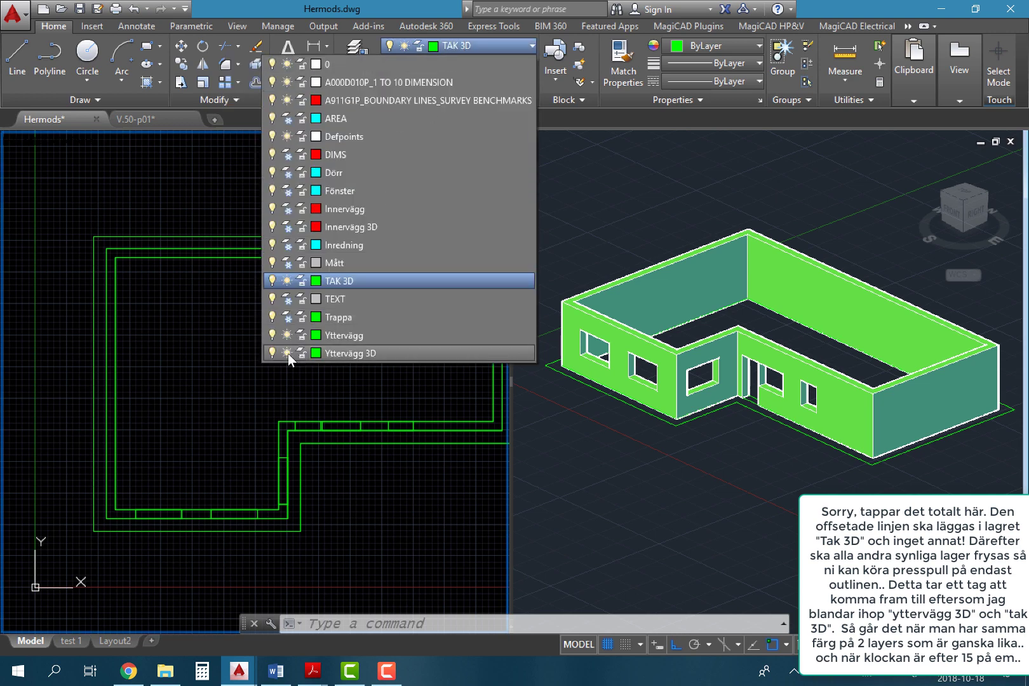
click(286, 353)
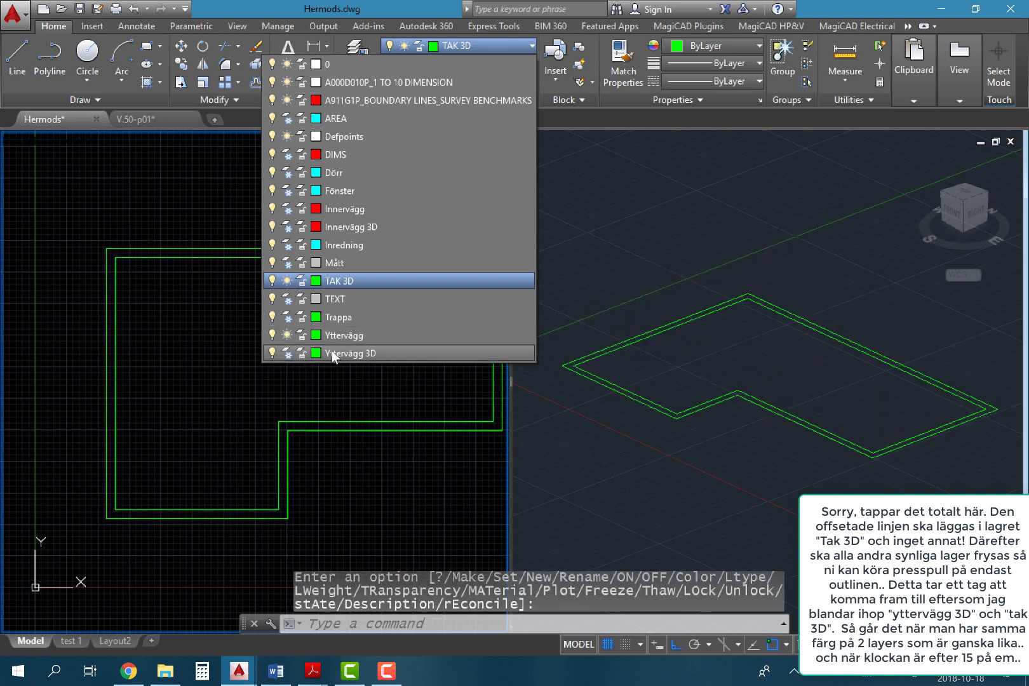
click(285, 354)
click(186, 401)
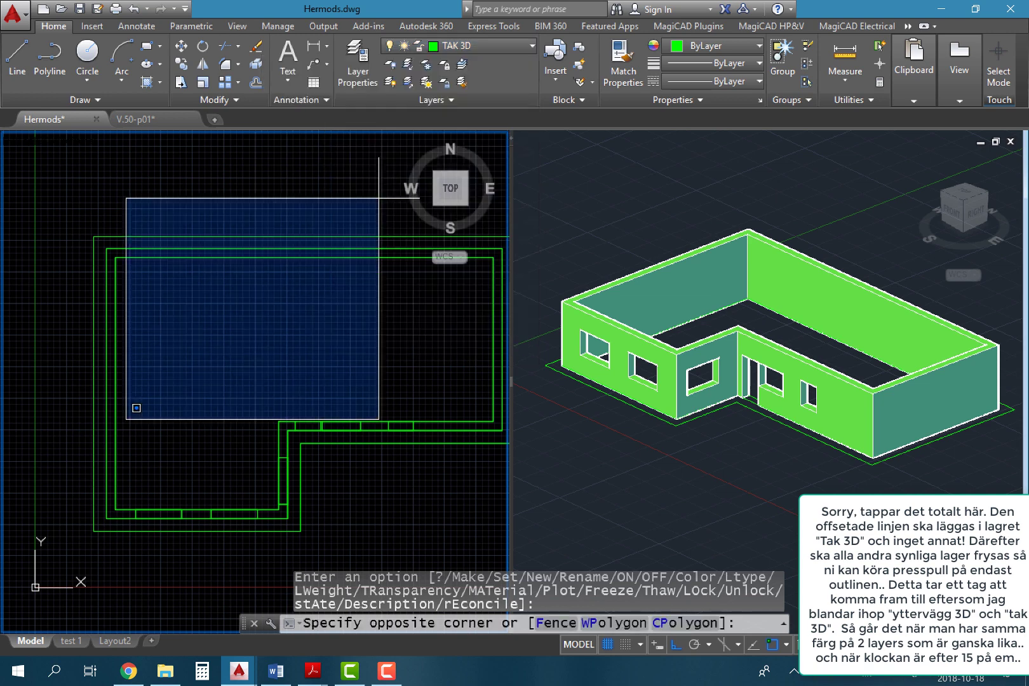
key(Escape)
Move the offset outline onto TAK 3D and freeze the Yttervägg 3D and Yttervägg layers.
click(96, 399)
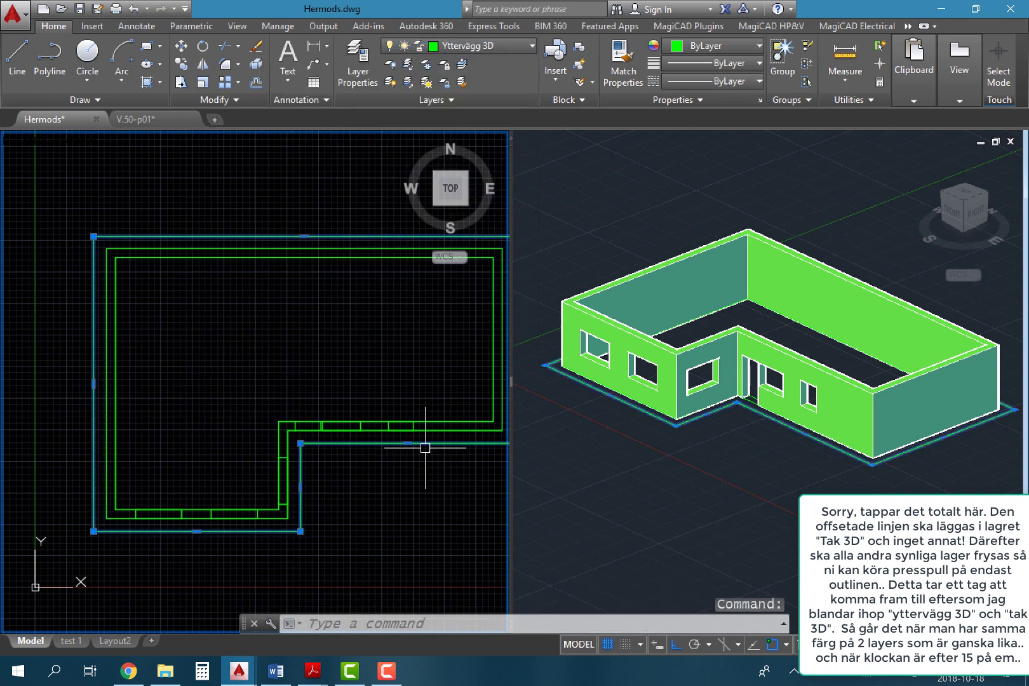
middle_drag(425, 448, 395, 456)
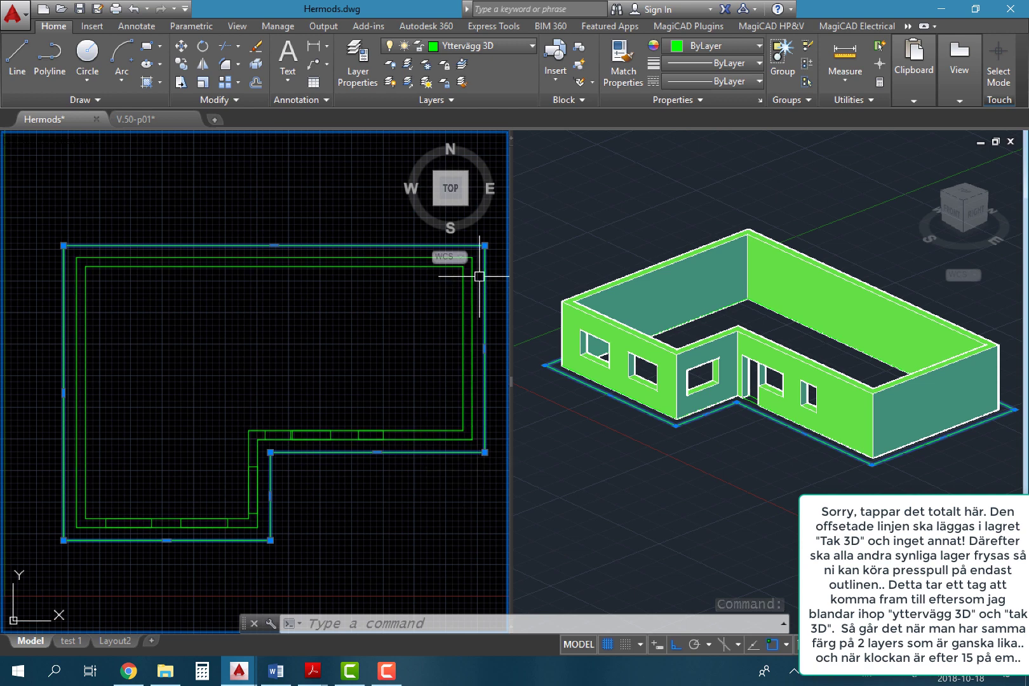
click(490, 50)
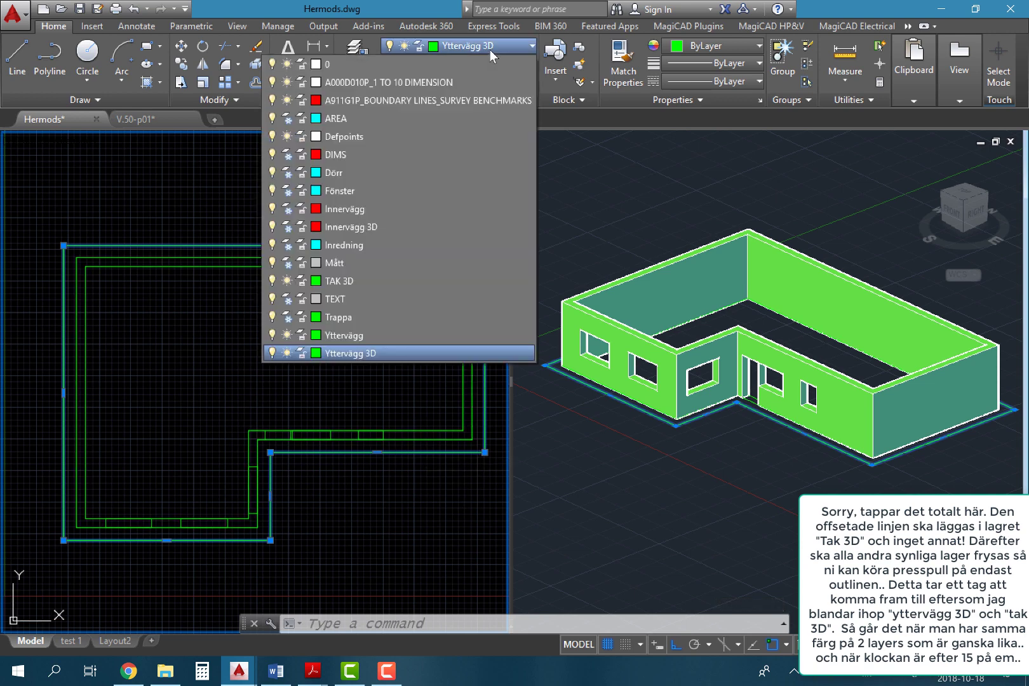
click(345, 281)
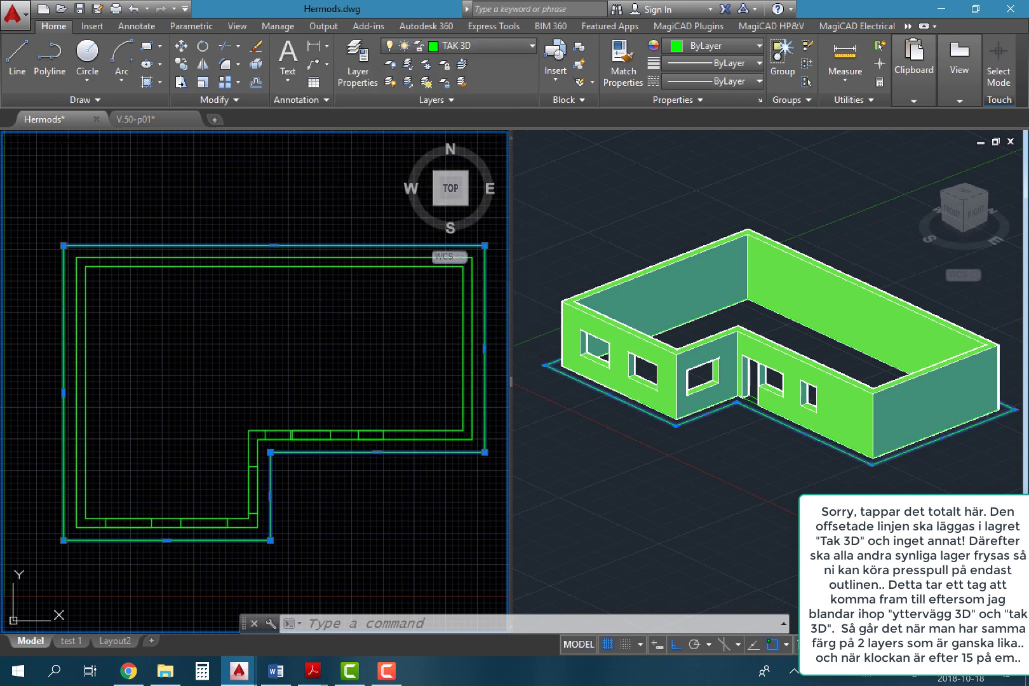
key(Escape)
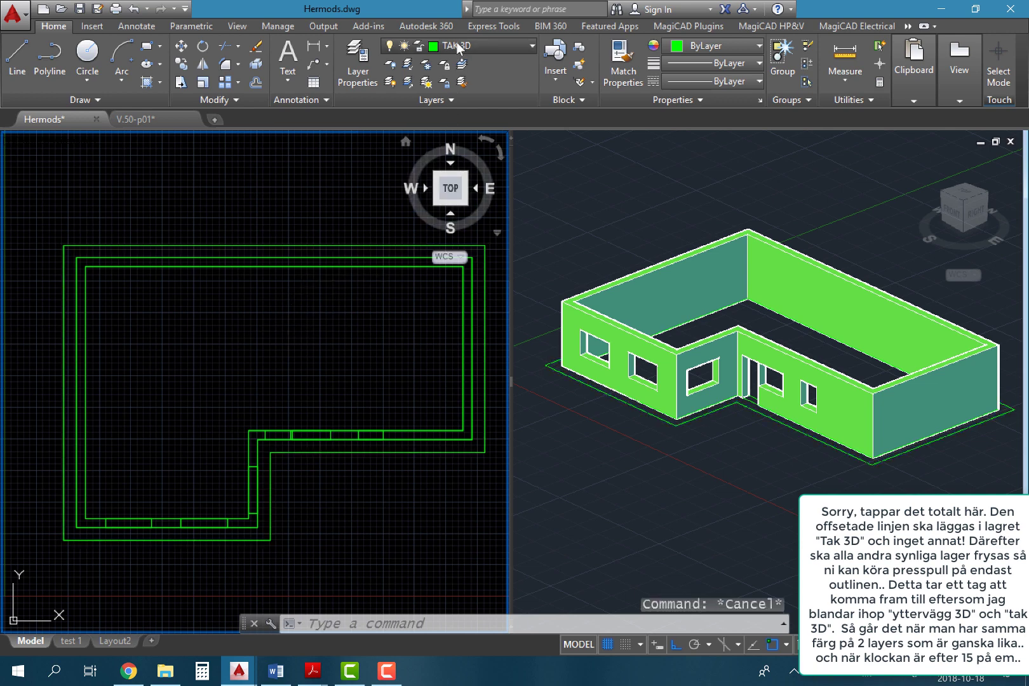
click(482, 46)
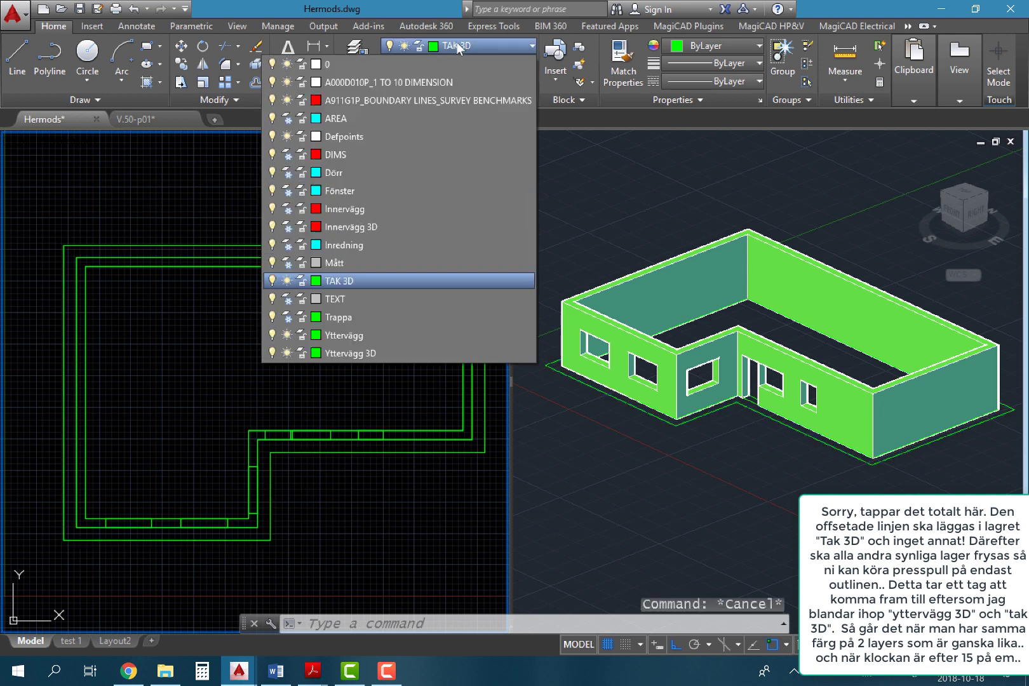
click(286, 352)
click(287, 337)
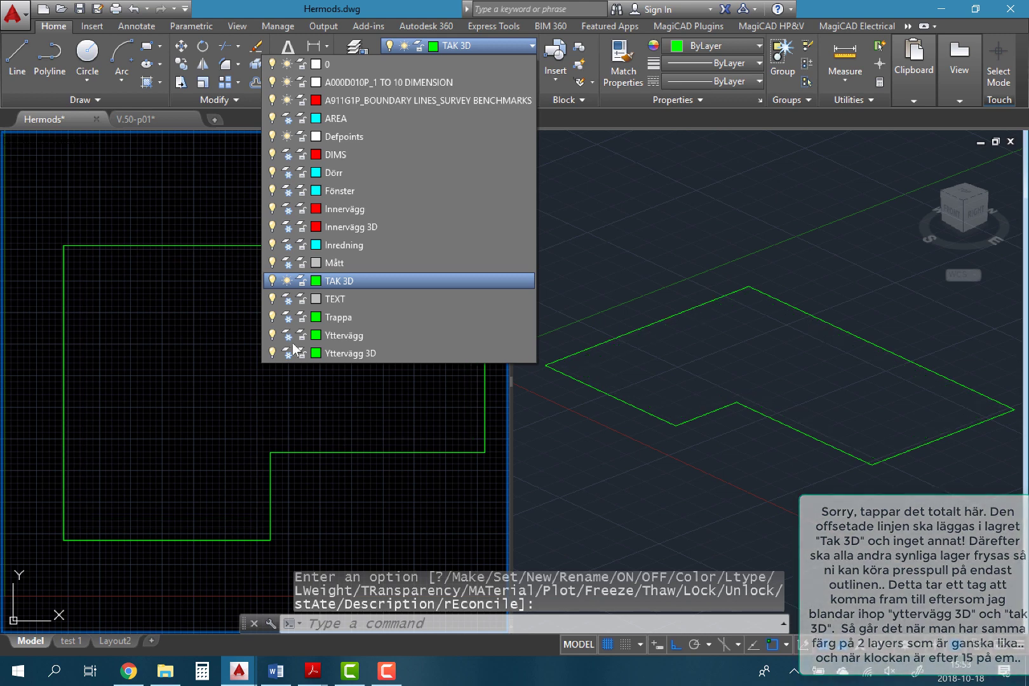
click(181, 379)
Press-pull the area inside the offset outline up 400 to form the roof slab.
text(p)
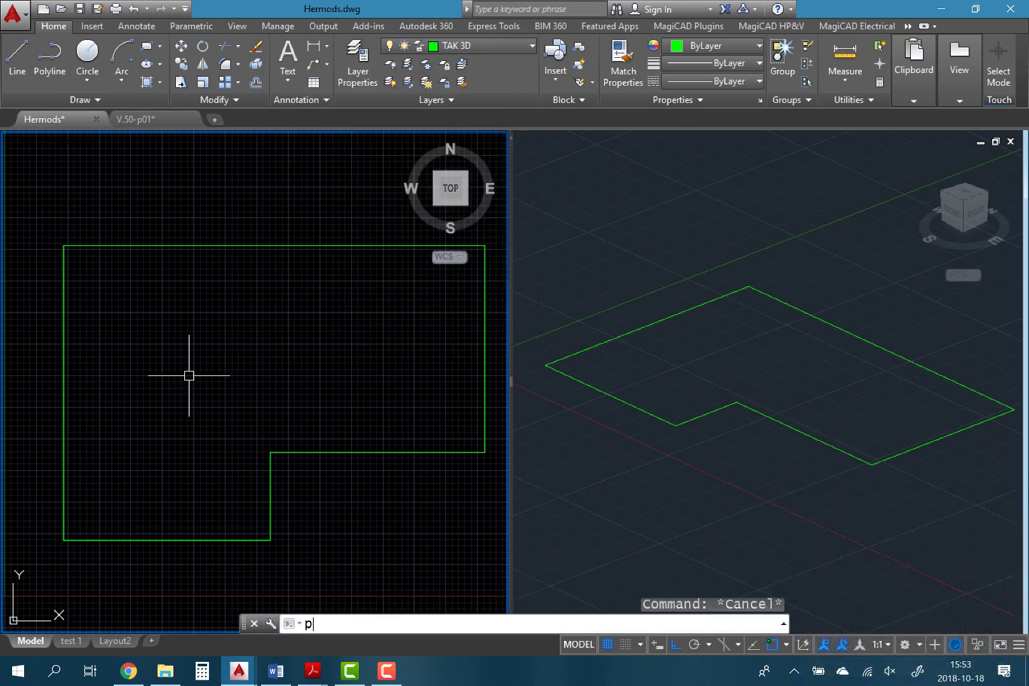
text(res)
key(Return)
click(189, 374)
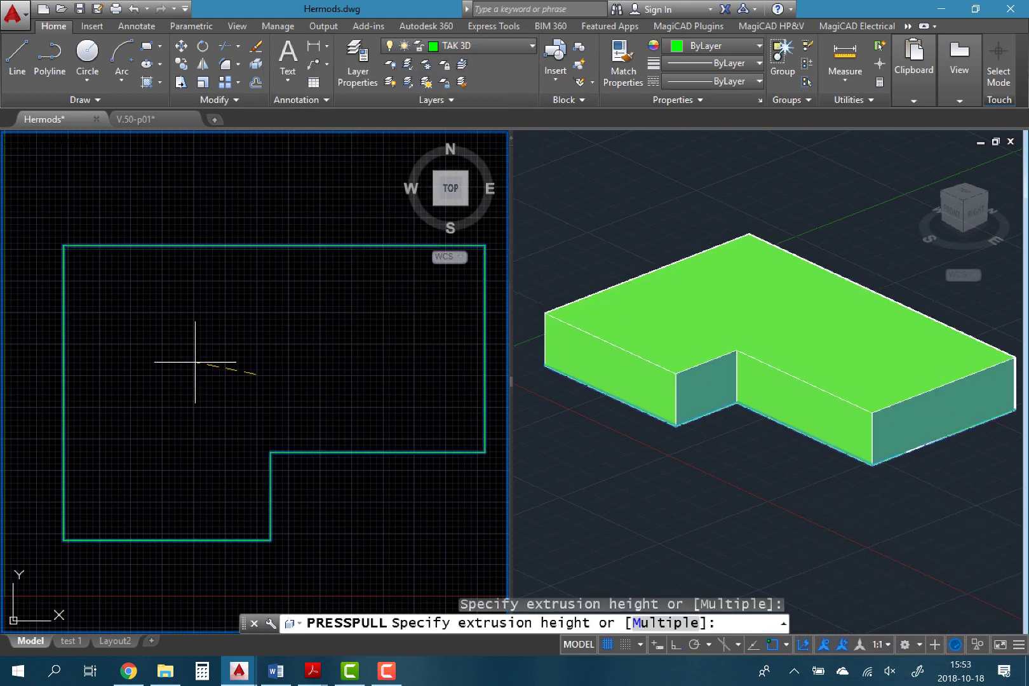
text(400)
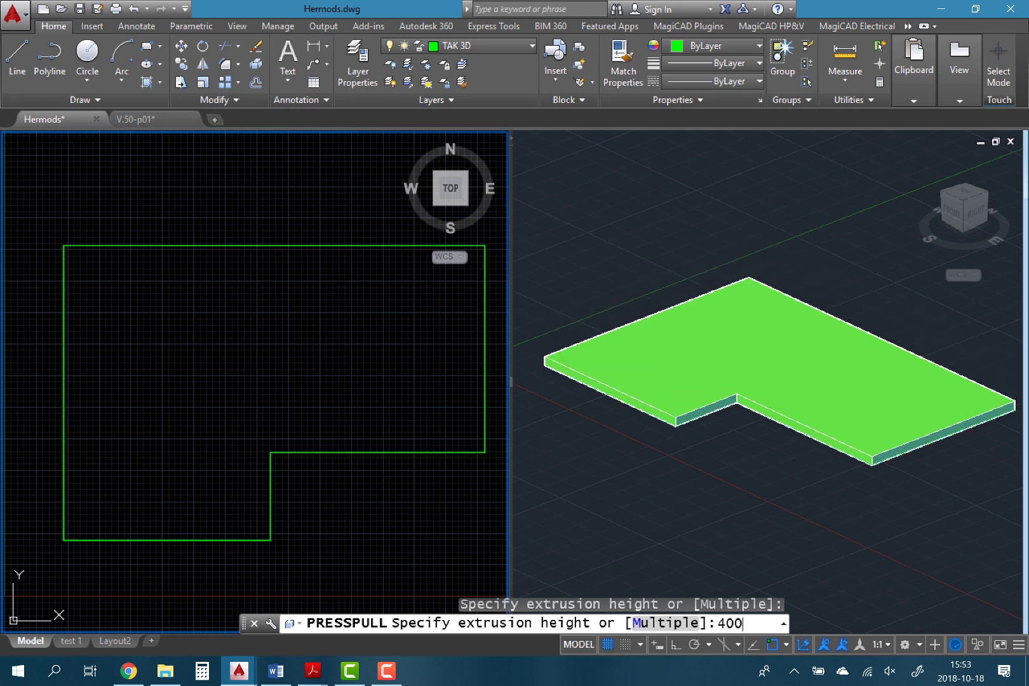
key(Return)
key(Escape)
Set the roof solid's taper angle to 45, then 60, then 80 degrees in Properties.
click(686, 387)
double_click(685, 386)
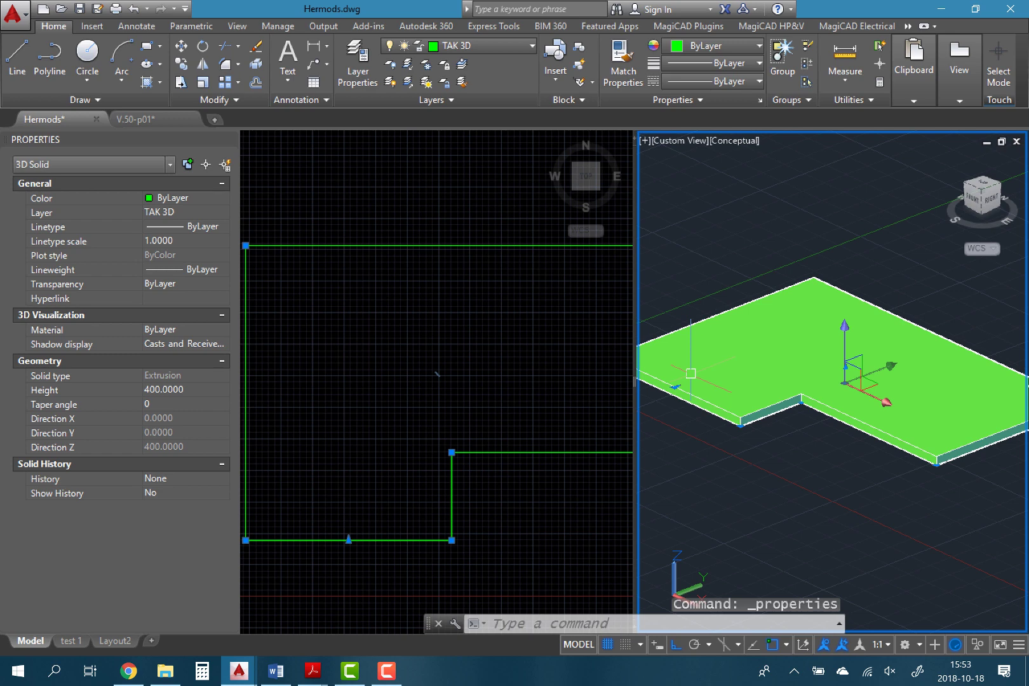
click(163, 405)
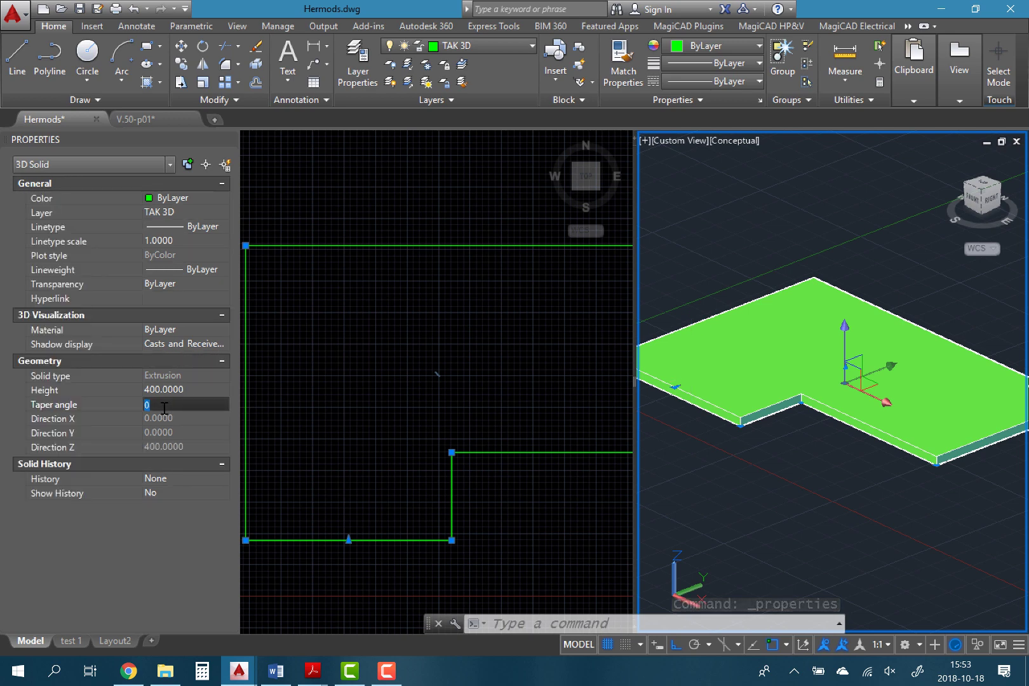
text(45)
key(Return)
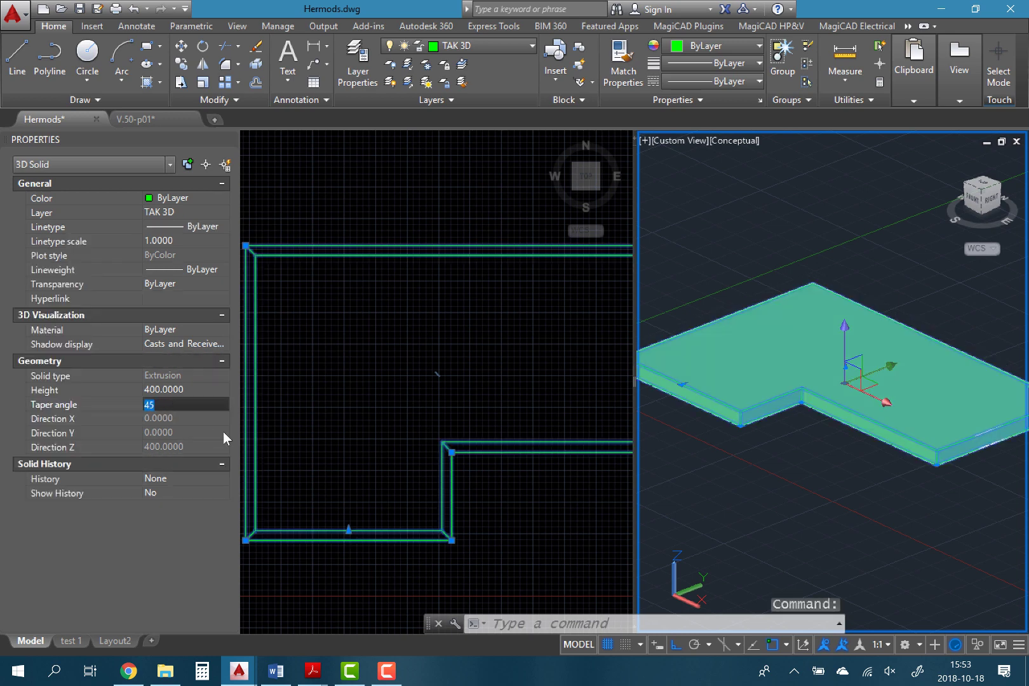
text(60)
key(Return)
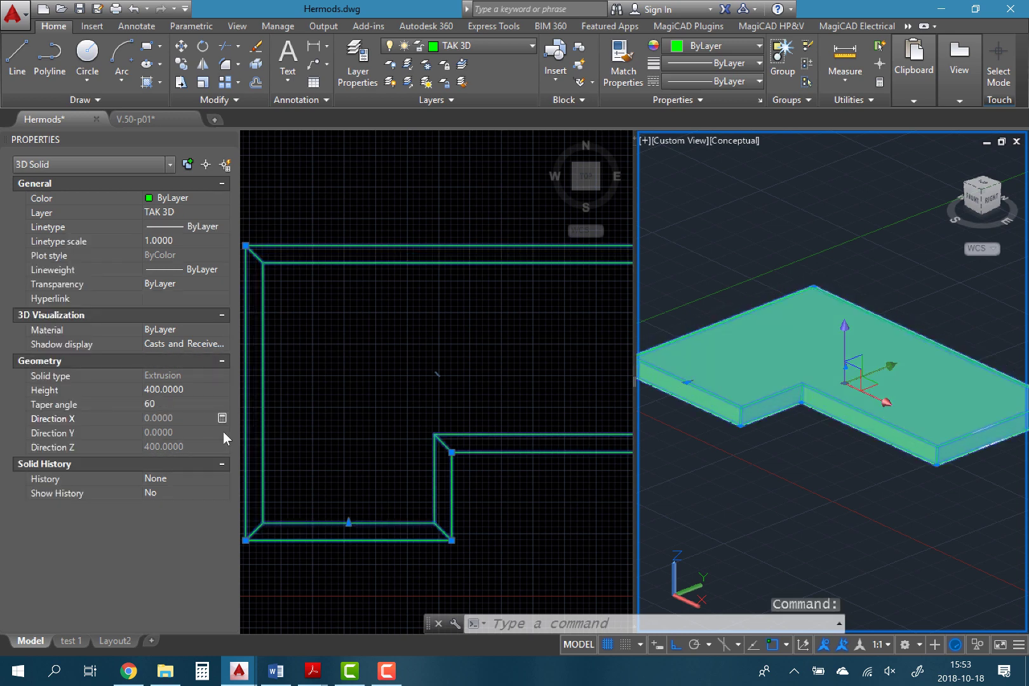
click(165, 404)
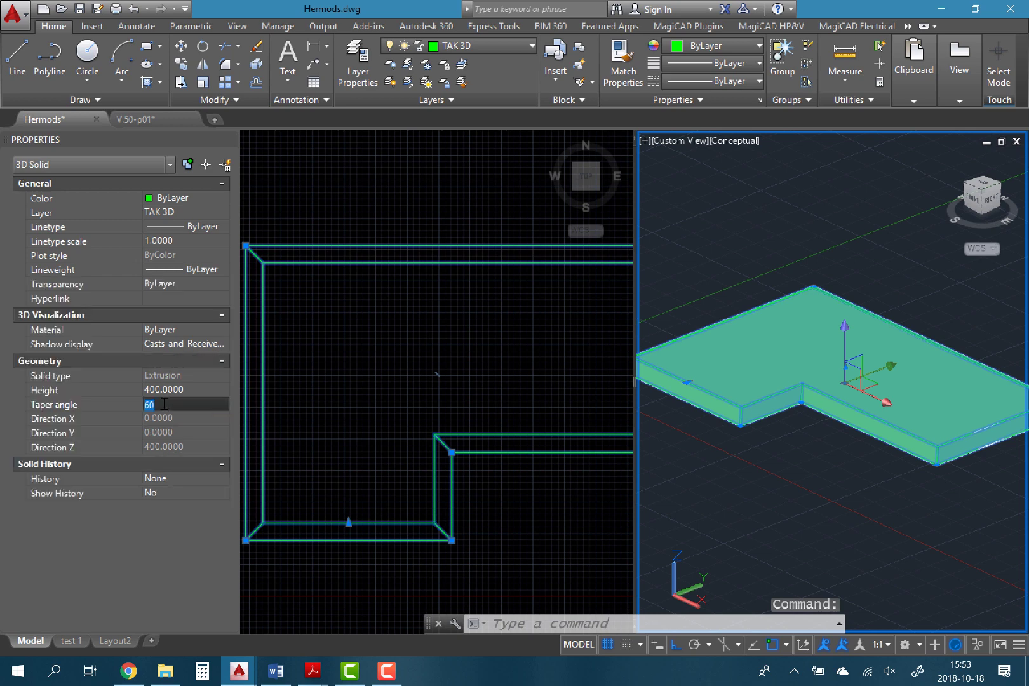
text(80)
key(Return)
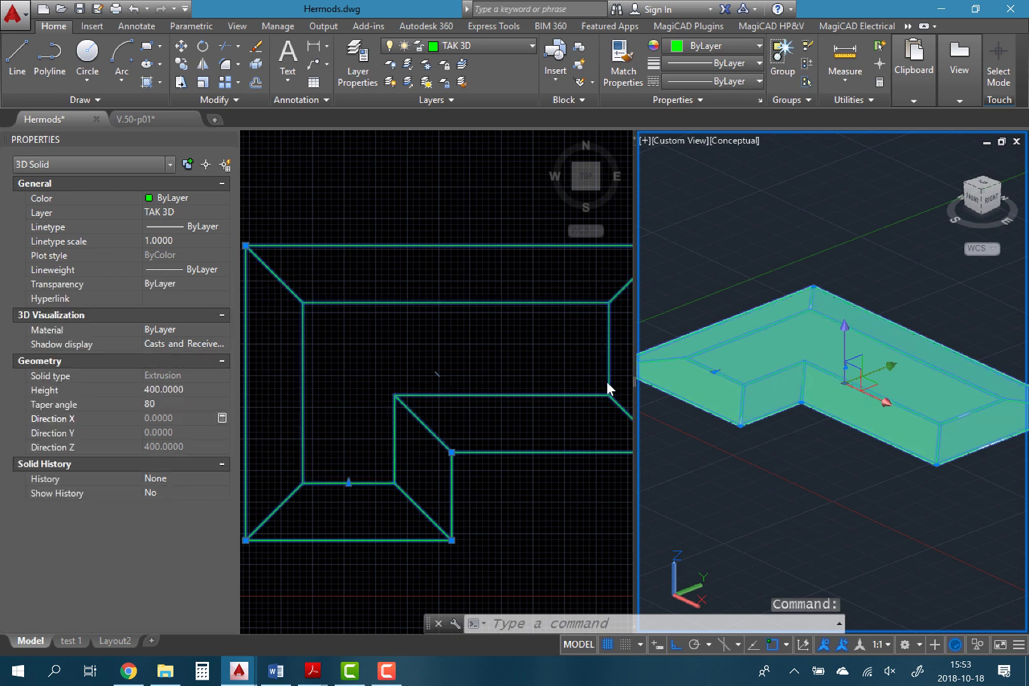
key(Escape)
click(850, 475)
key(Escape)
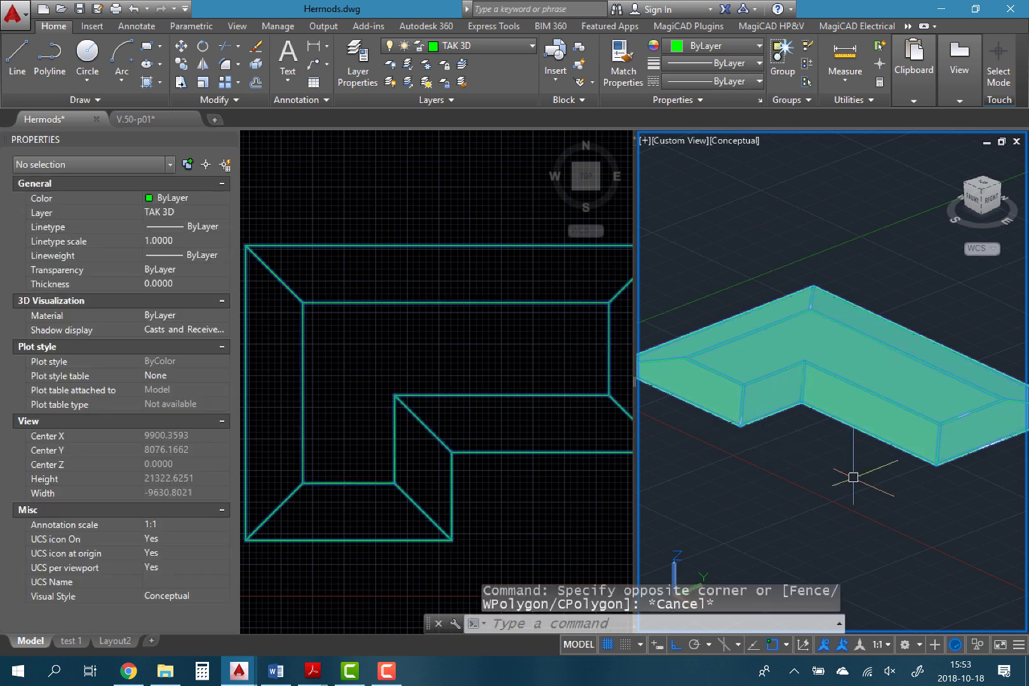
Move the tapered roof solid 3000 units straight up.
mouse_move(808, 455)
shift+middle_down()
mouse_move(789, 427)
mouse_move(854, 458)
mouse_move(878, 427)
shift+middle_up()
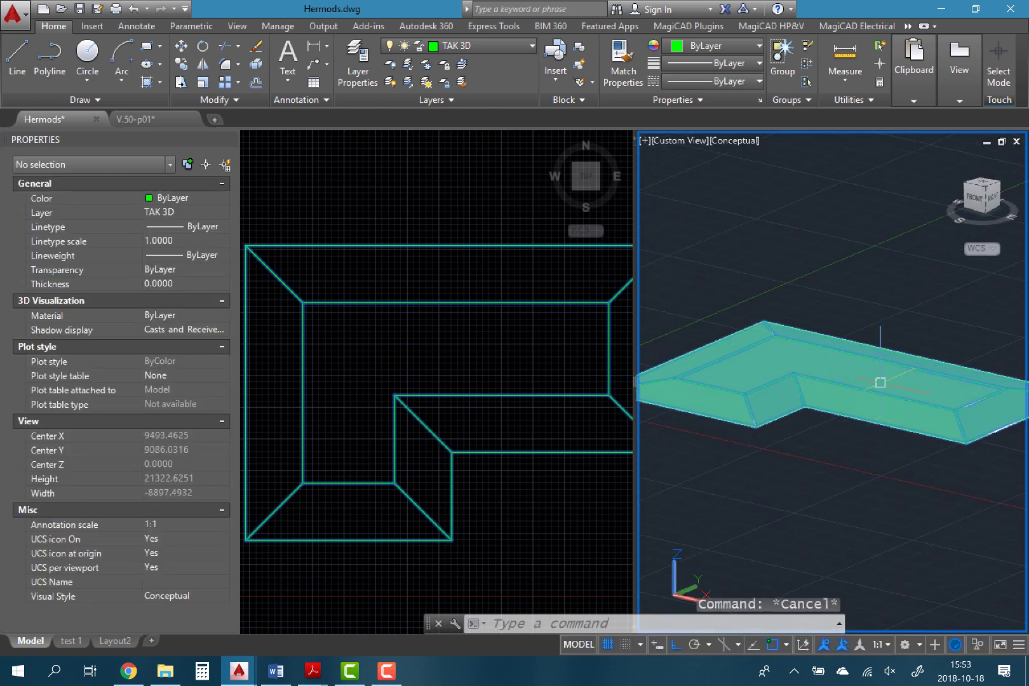
click(879, 382)
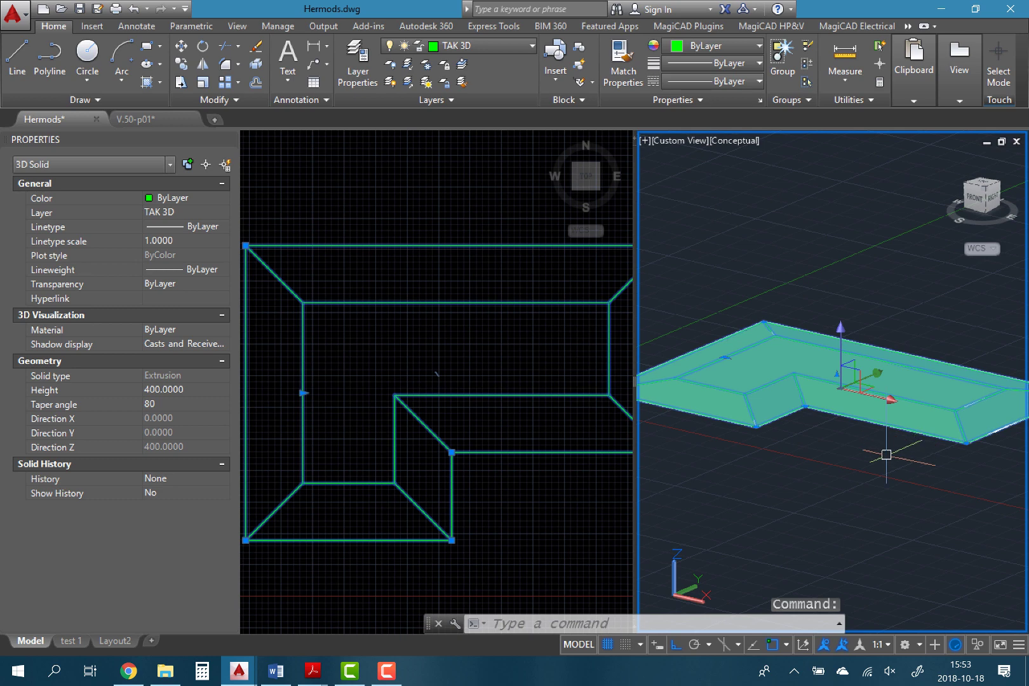
click(841, 339)
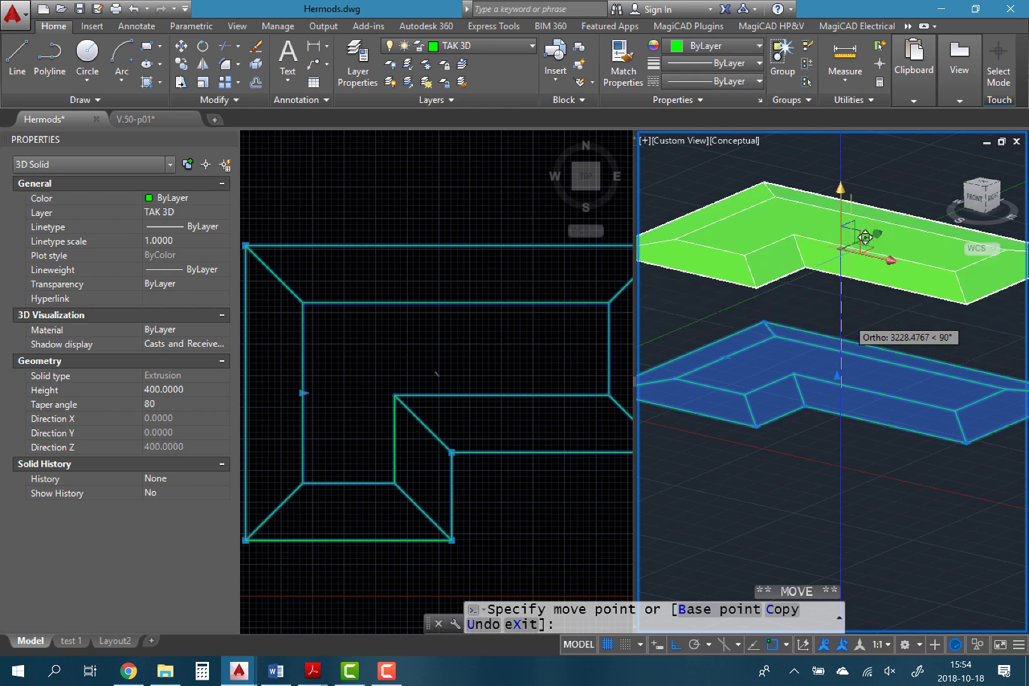
text(3000)
key(Return)
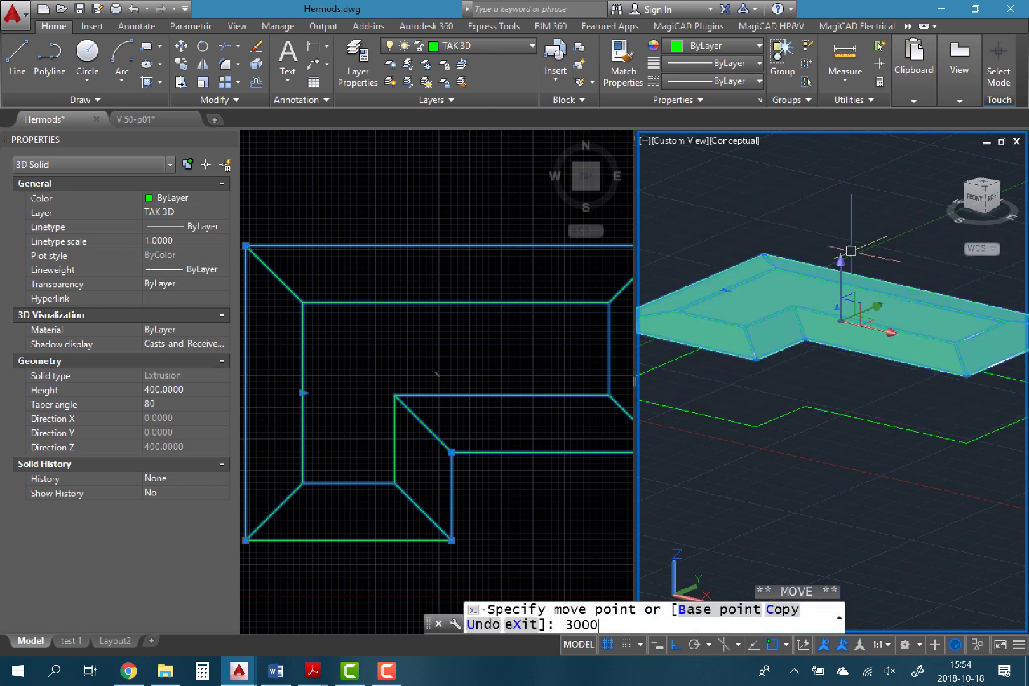
key(Escape)
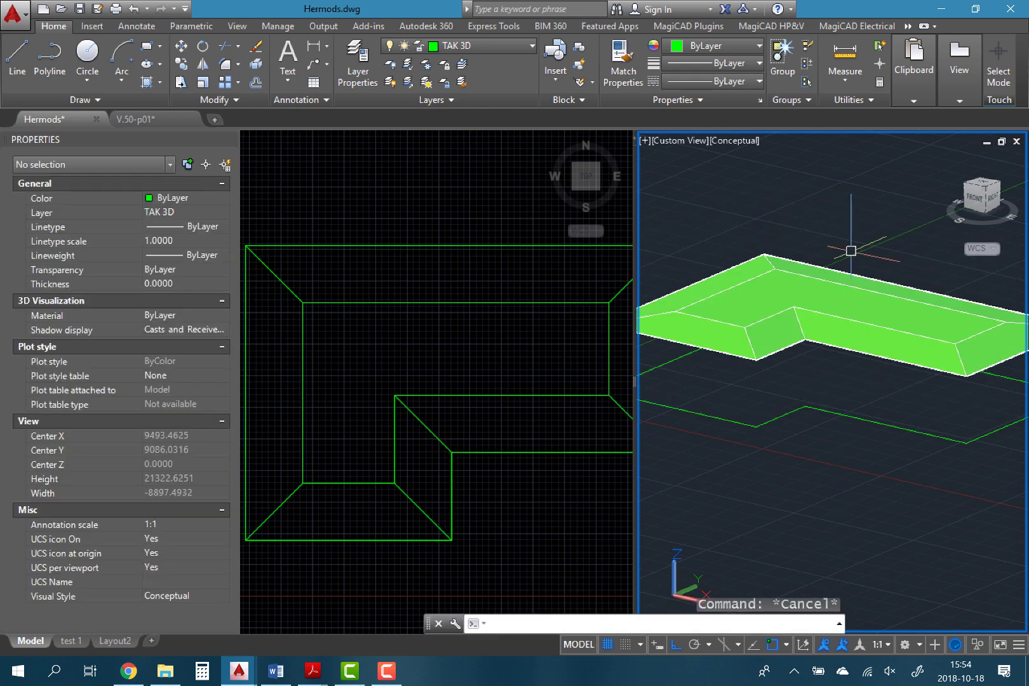
Delete the original base outline and open the layer manager with LA.
click(782, 412)
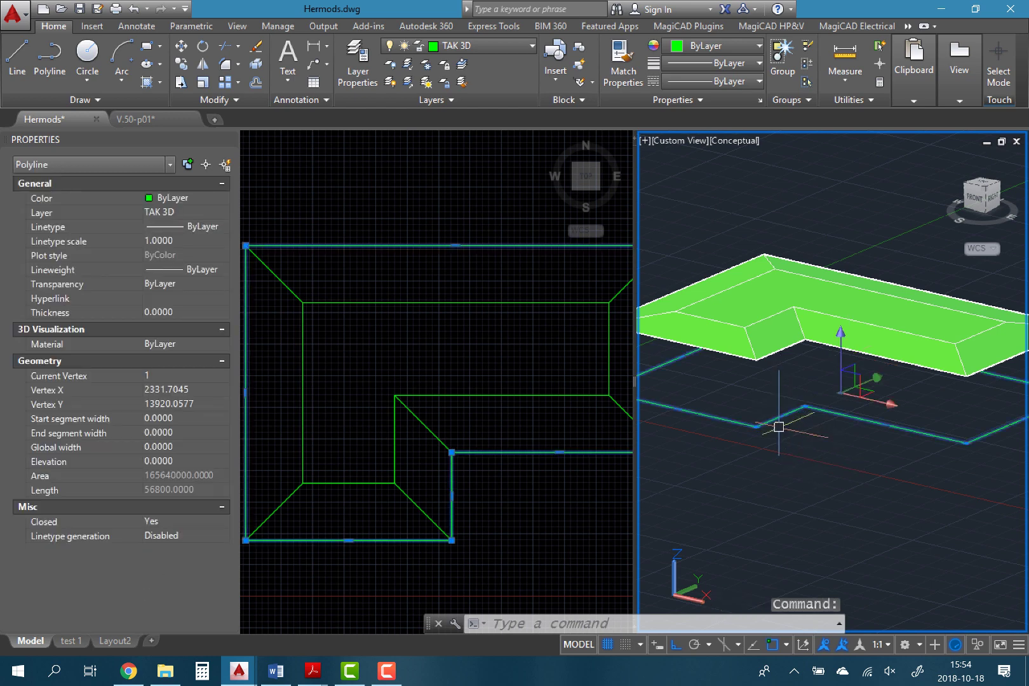
key(Delete)
key(Escape)
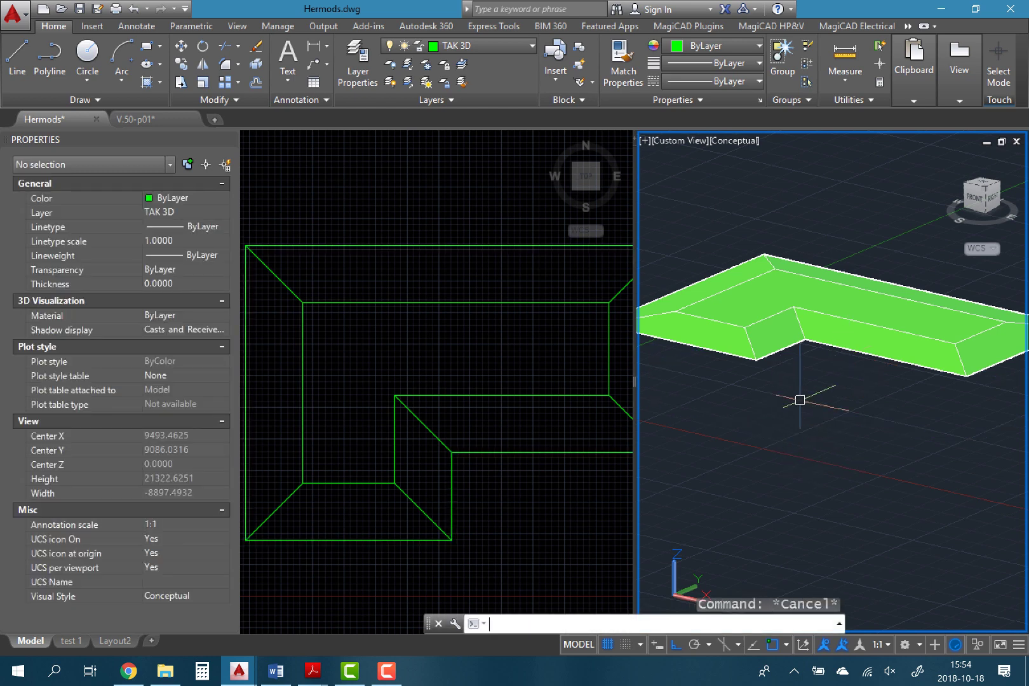
text(la)
key(Return)
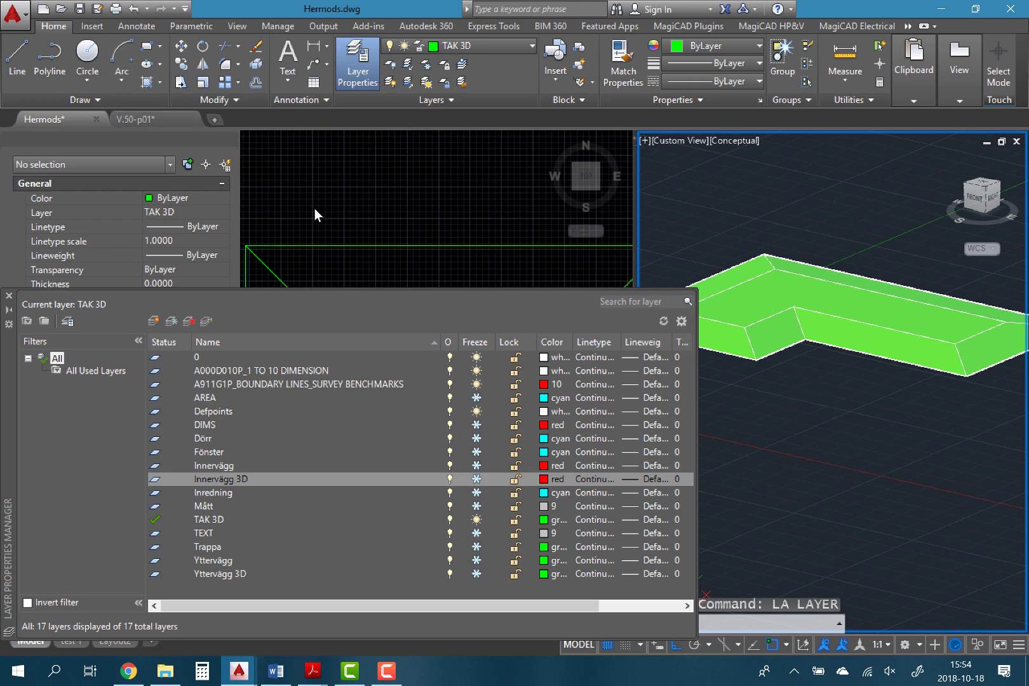
Thaw all layers and change the TAK 3D layer colour to blue.
key(ctrl+1)
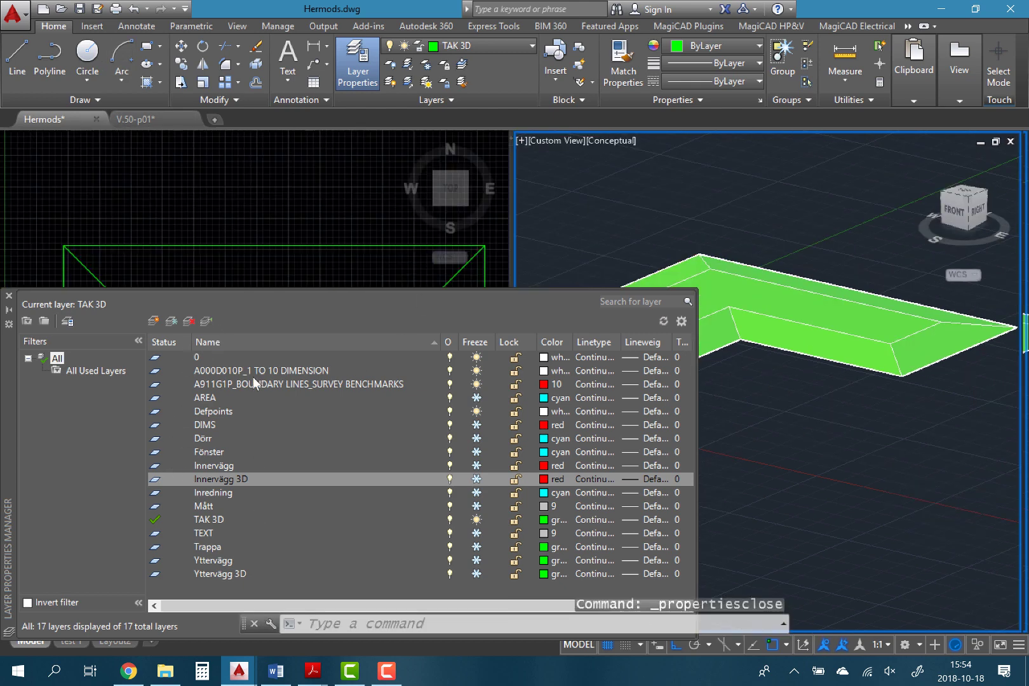
click(426, 88)
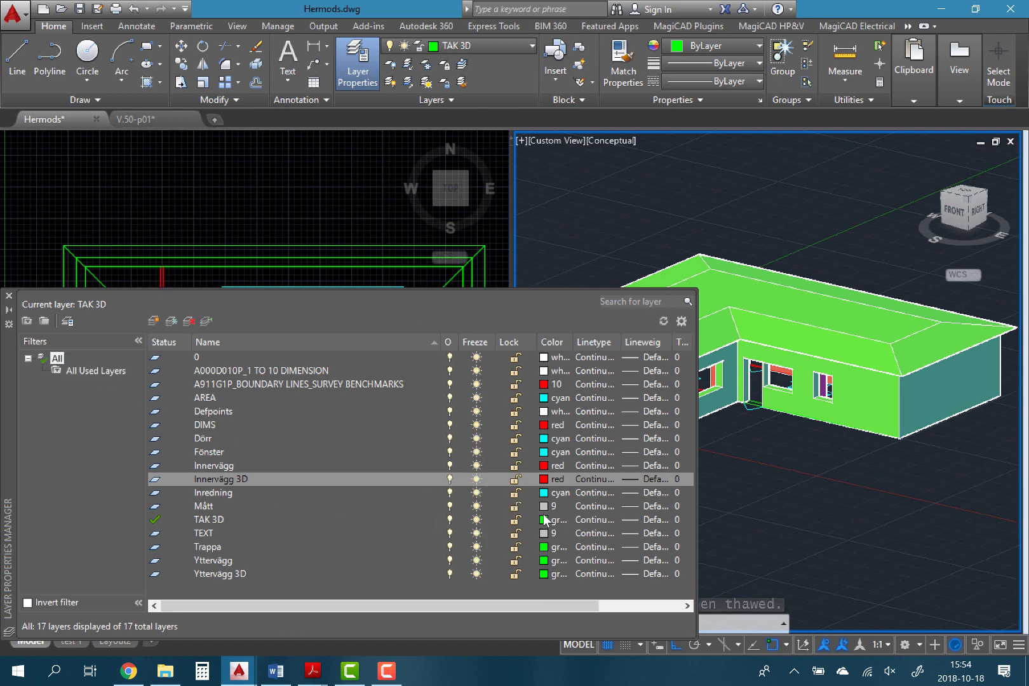
click(471, 519)
click(546, 520)
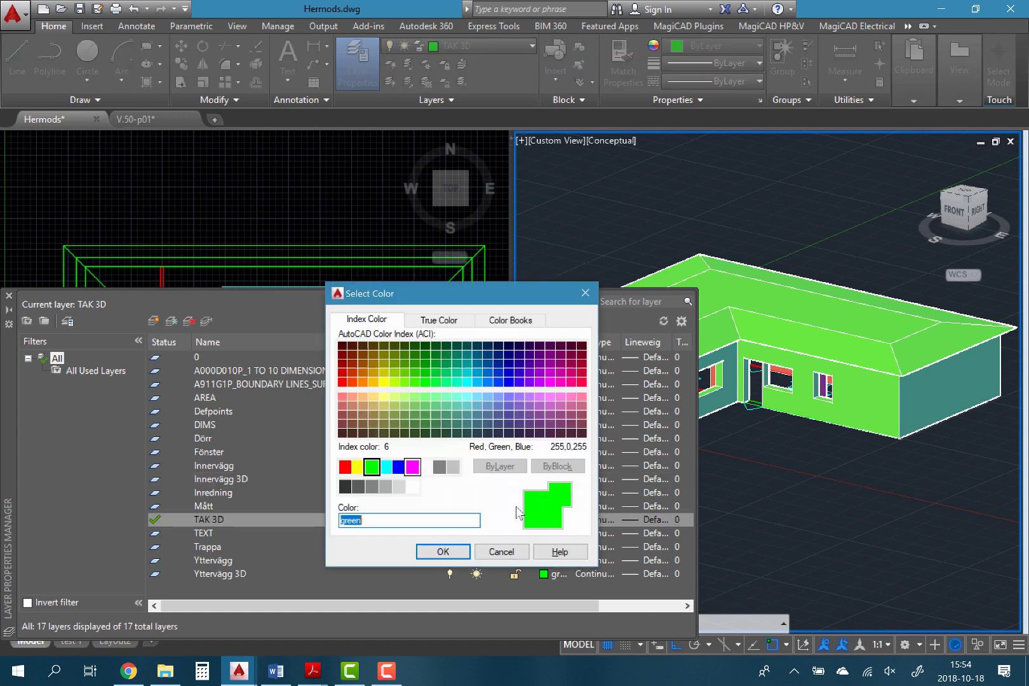
click(398, 466)
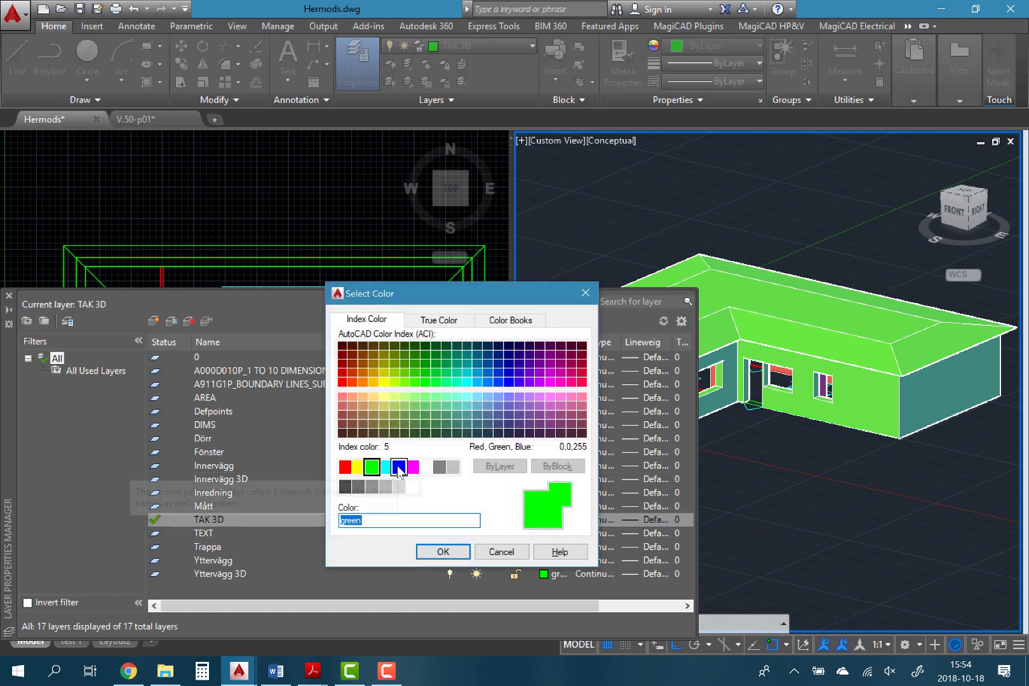
click(442, 551)
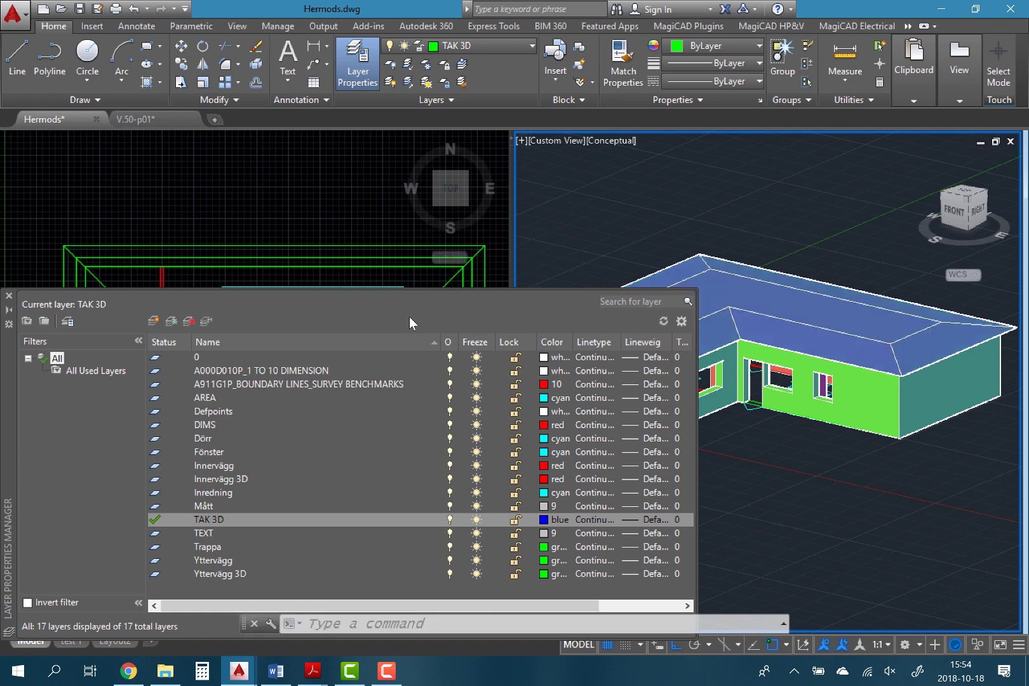
click(8, 296)
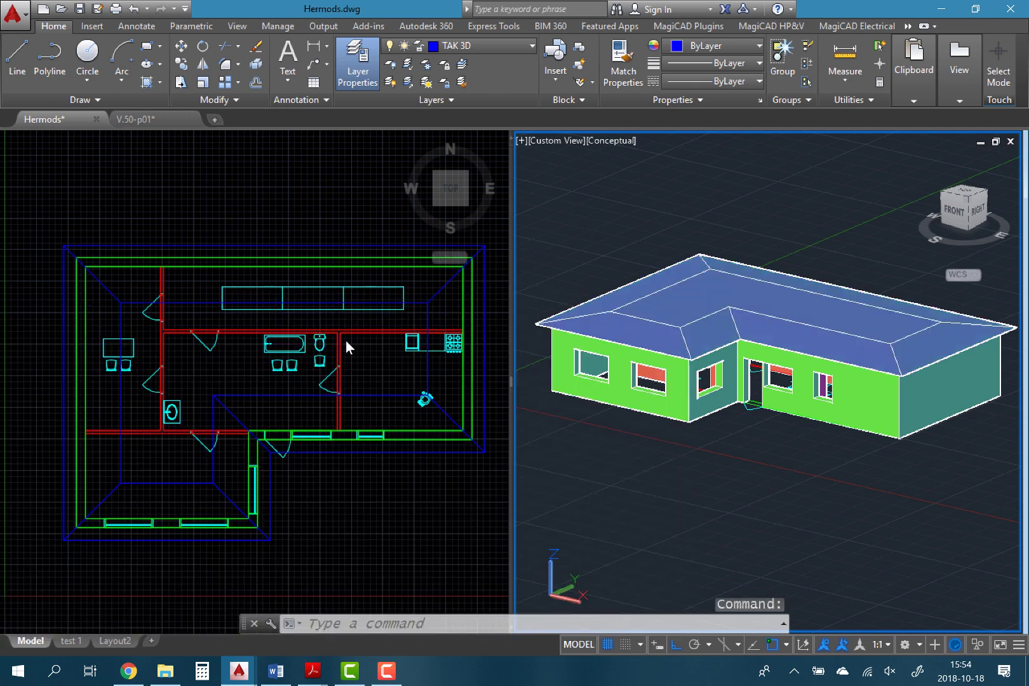
Make Yttervägg 3D current, then freeze and thaw TAK 3D to check the walls below.
key(Escape)
scroll(660, 444, up, 2)
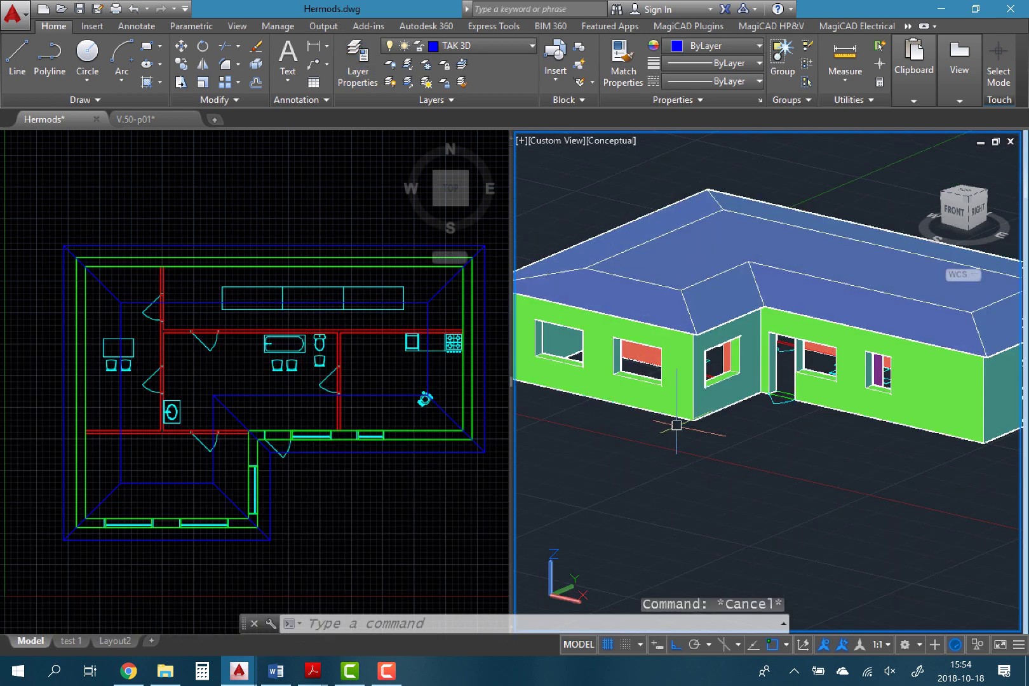
mouse_move(660, 444)
shift+middle_down()
mouse_move(632, 383)
mouse_move(651, 278)
mouse_move(666, 471)
shift+middle_up()
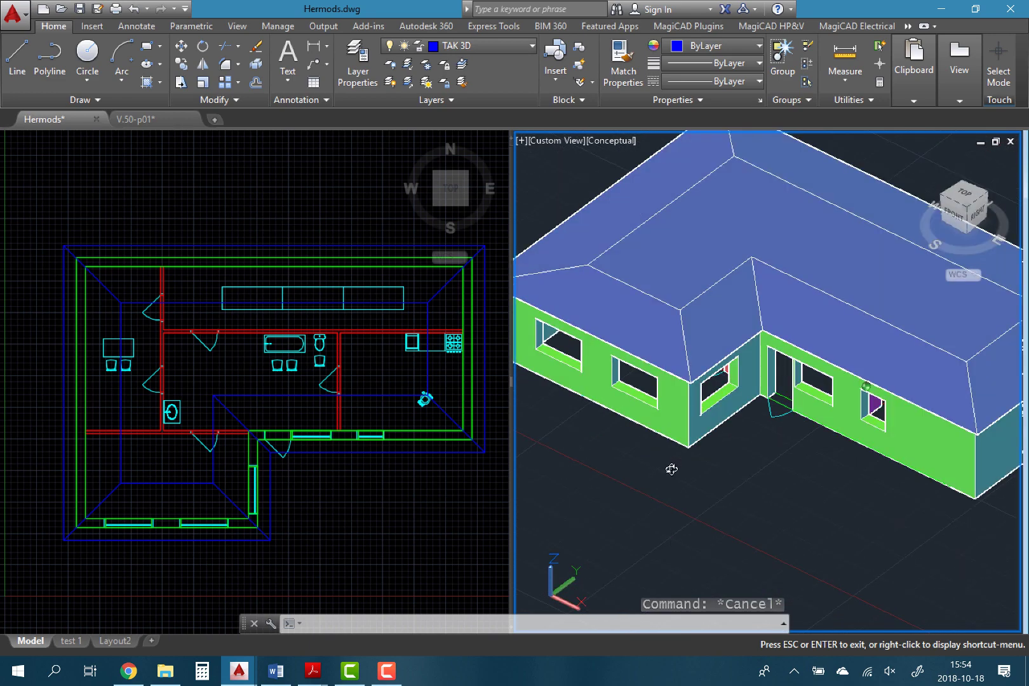
click(485, 43)
click(359, 353)
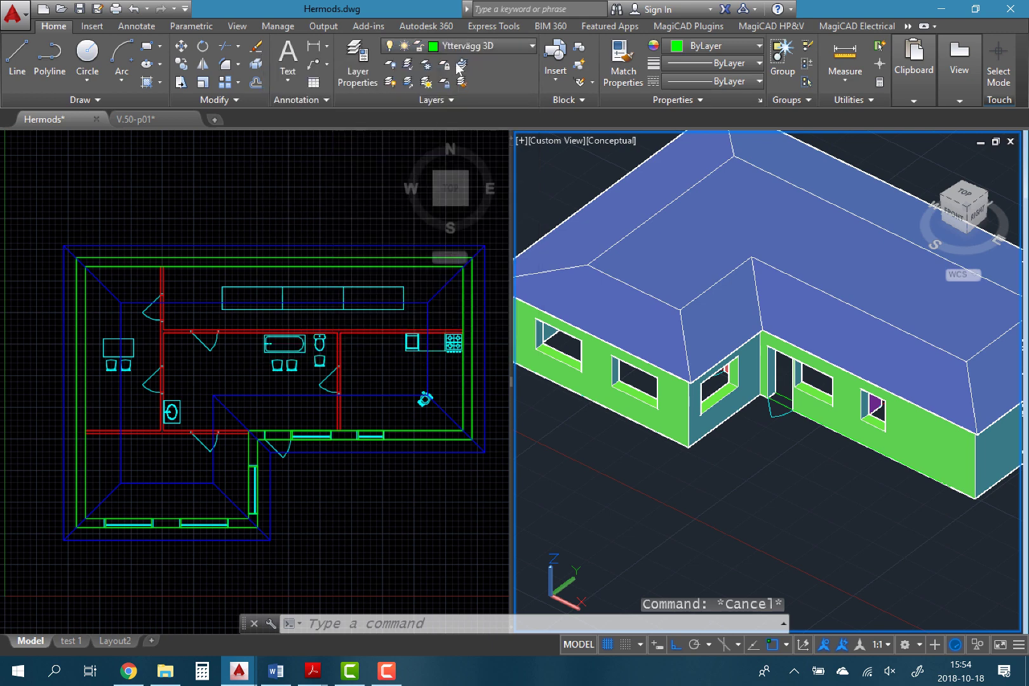
click(473, 49)
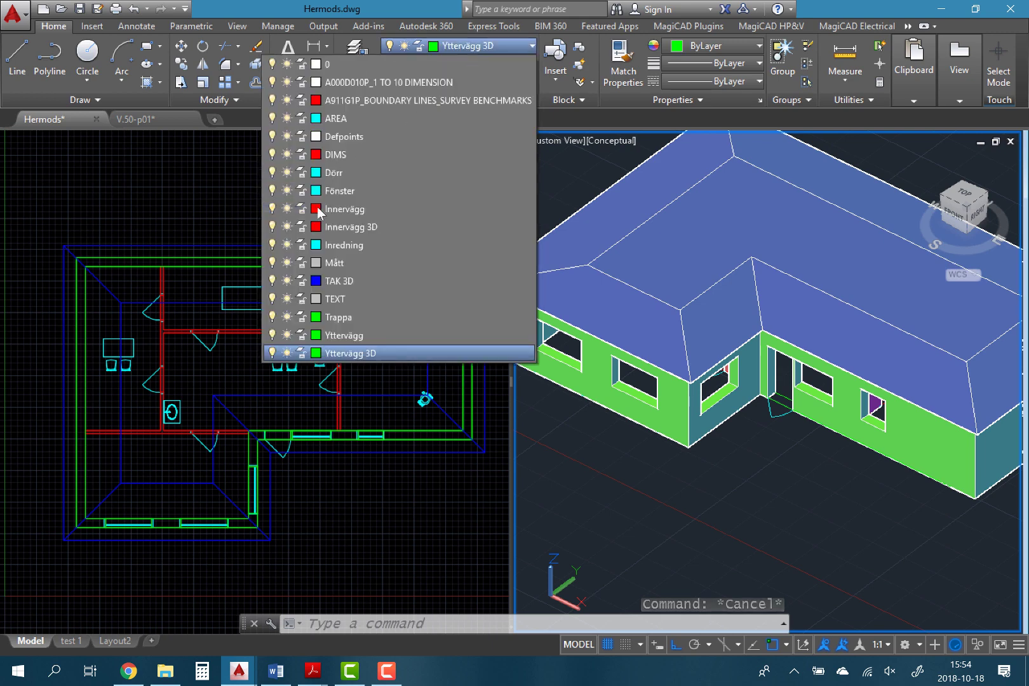
click(285, 281)
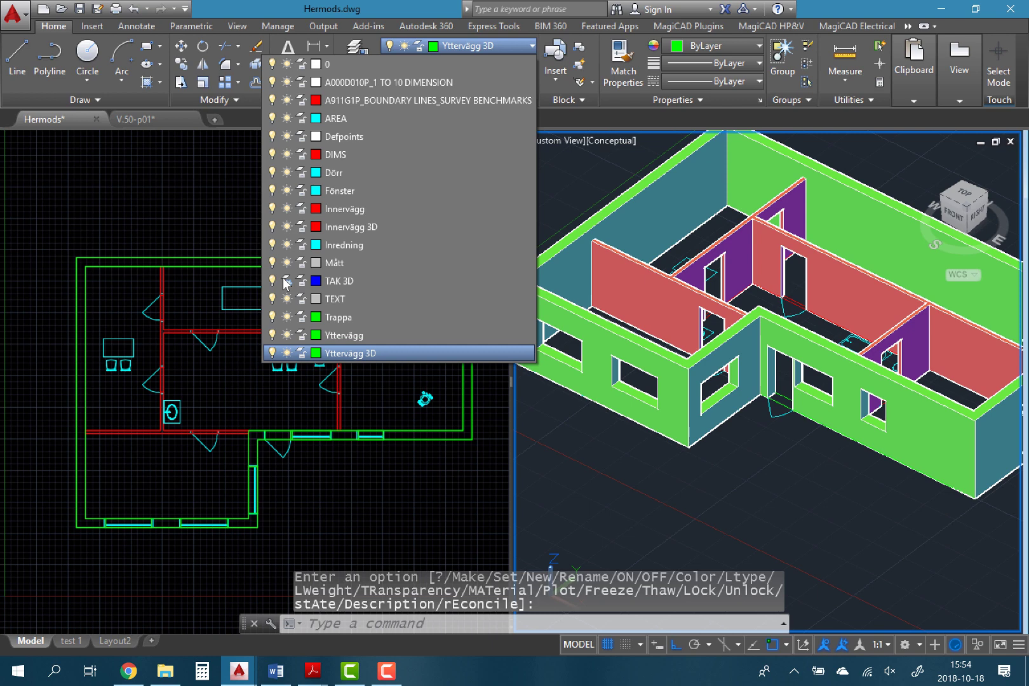
click(285, 281)
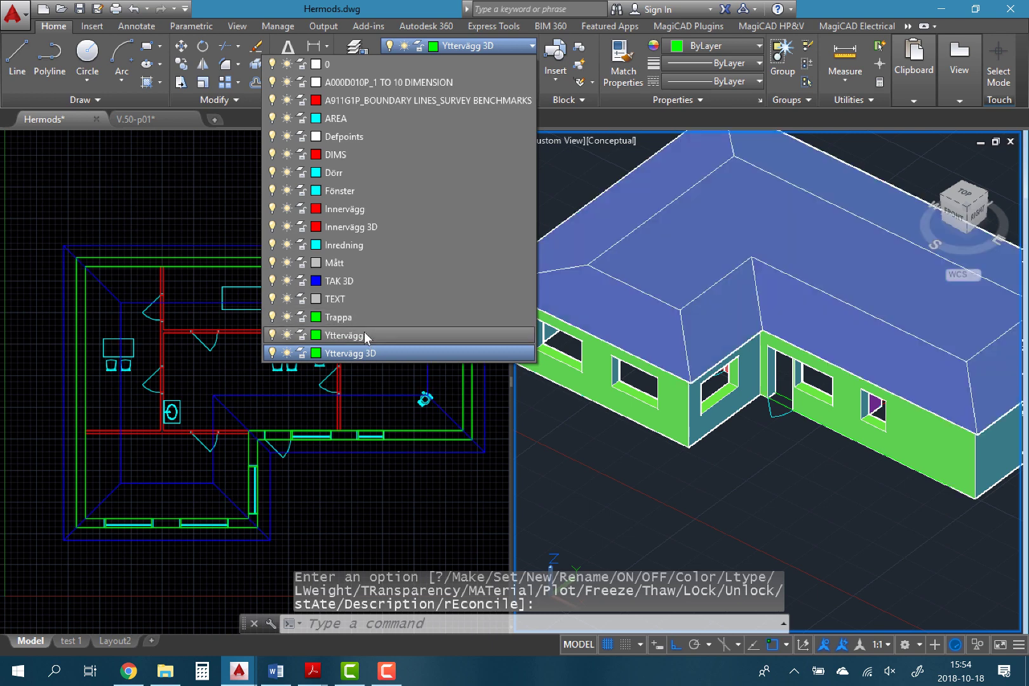
click(386, 670)
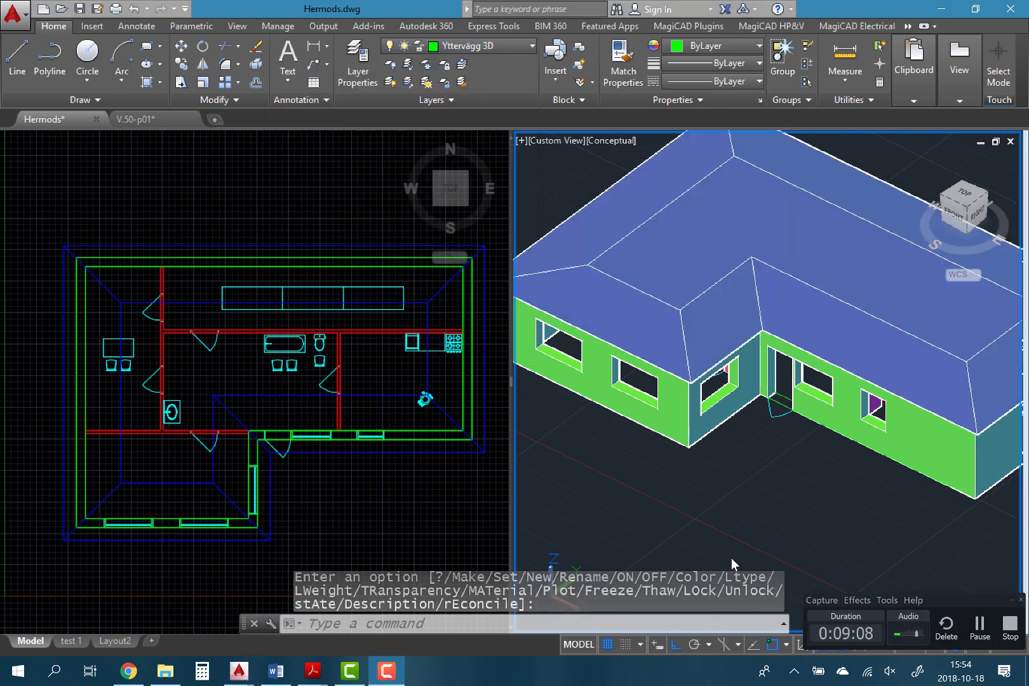